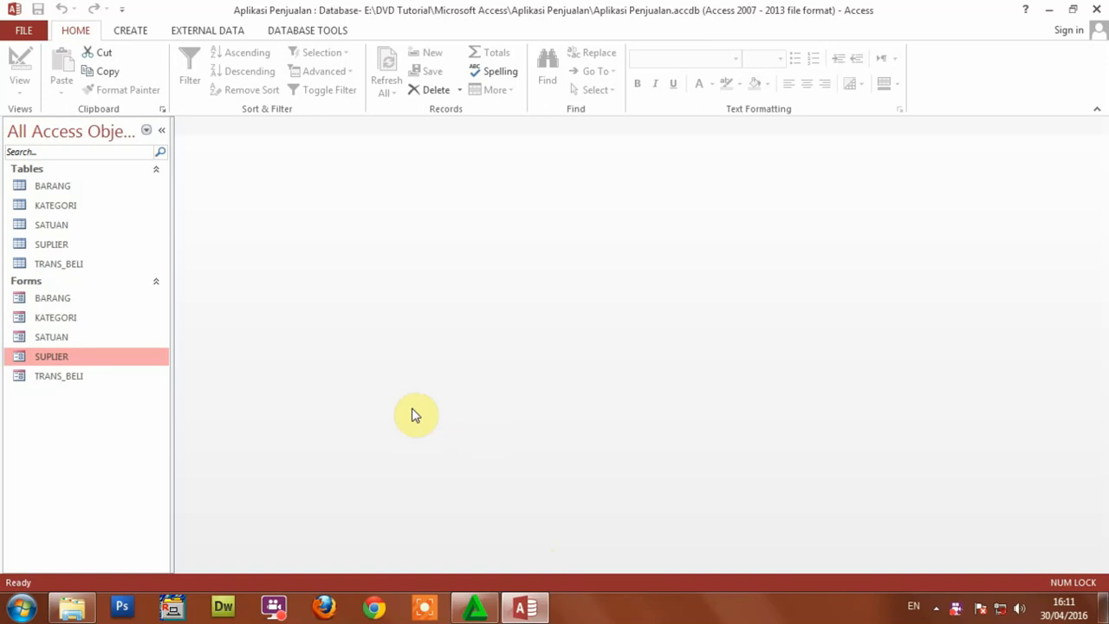
# Open the SUPLIER form and the TRANS_BELI form in turn to review their layout and data, closing each one
pyautogui.doubleClick(45, 357)
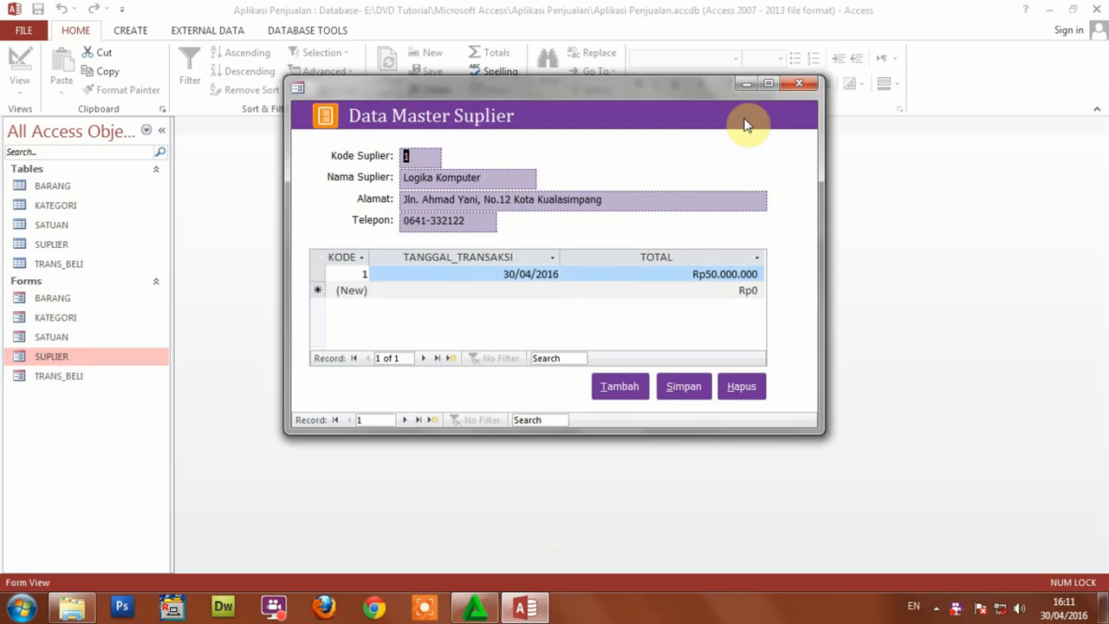
pyautogui.click(797, 84)
pyautogui.doubleClick(62, 375)
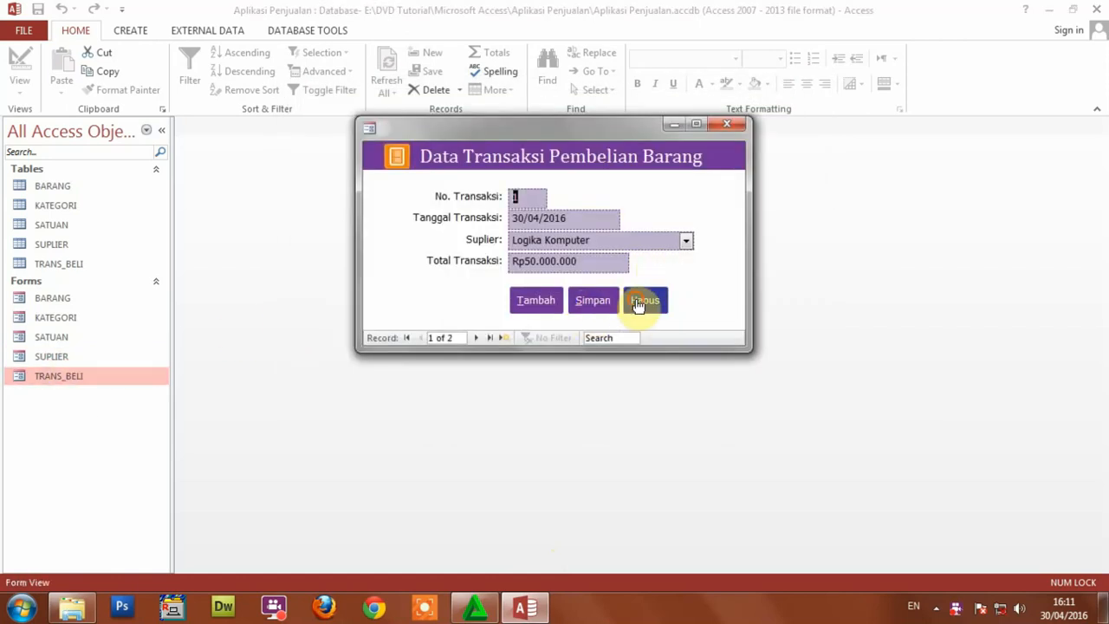
pyautogui.click(642, 304)
pyautogui.click(644, 364)
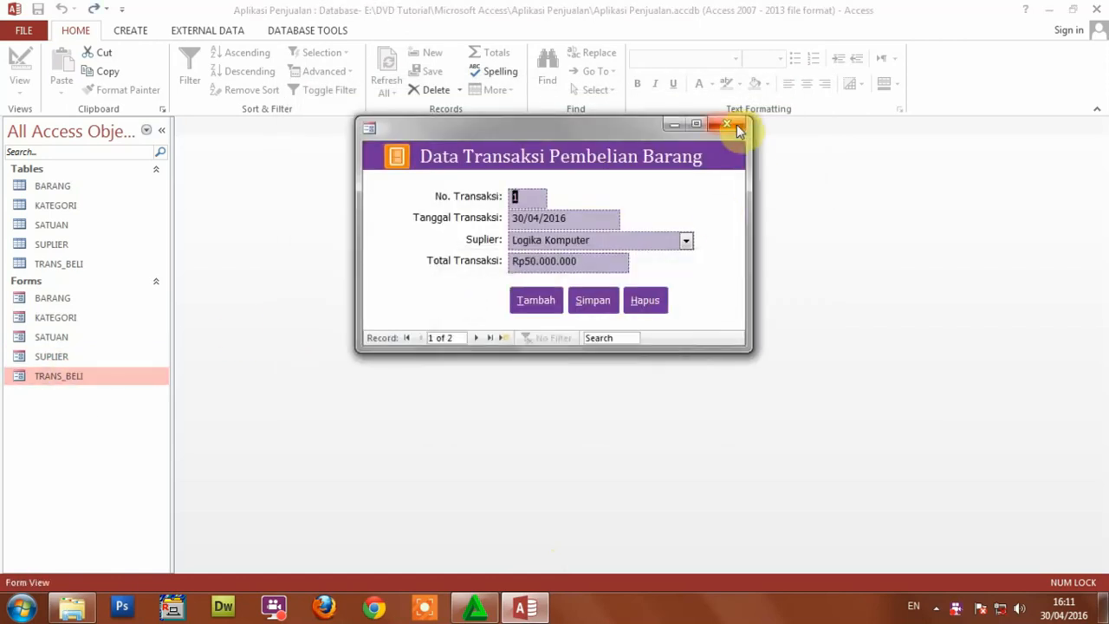
pyautogui.click(736, 126)
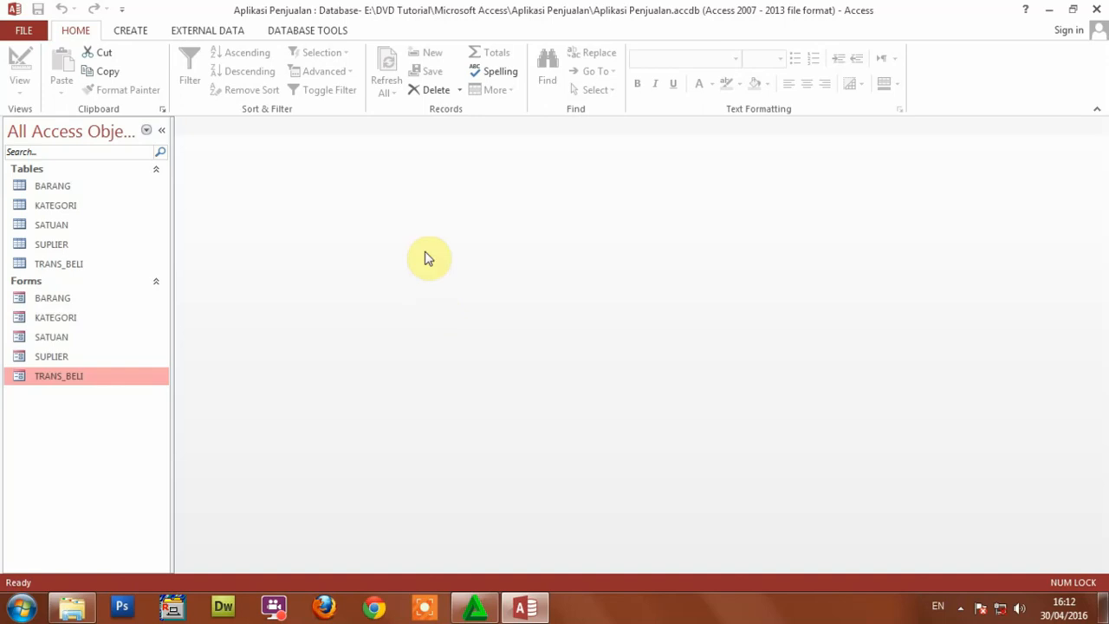
# Create a new table and switch it to Design View, saving it under the name PEMBELI
pyautogui.click(130, 33)
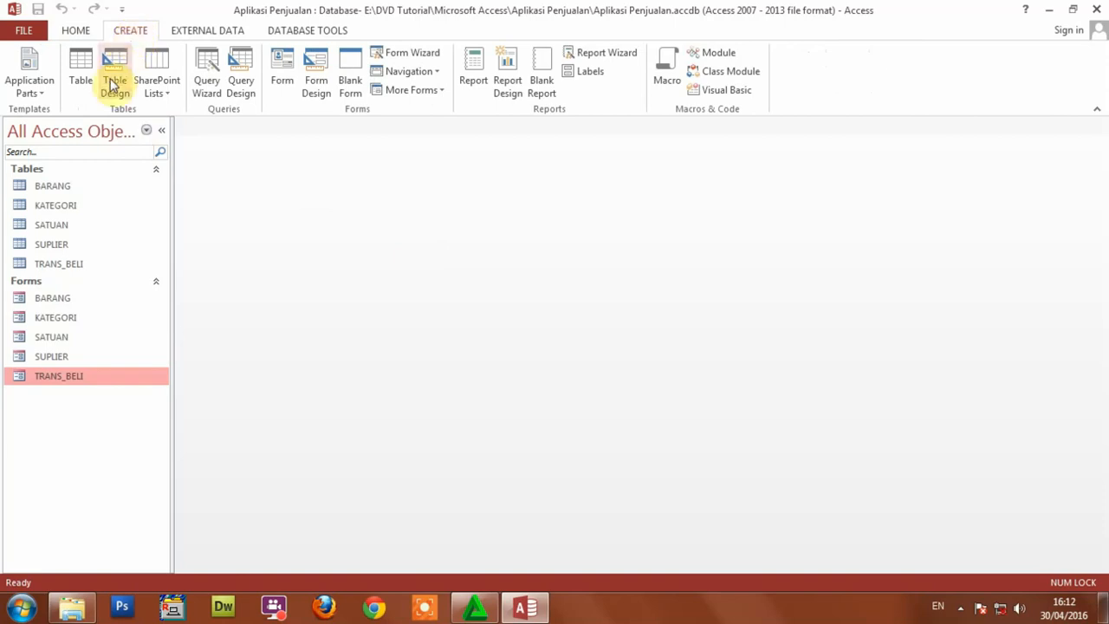
pyautogui.click(81, 80)
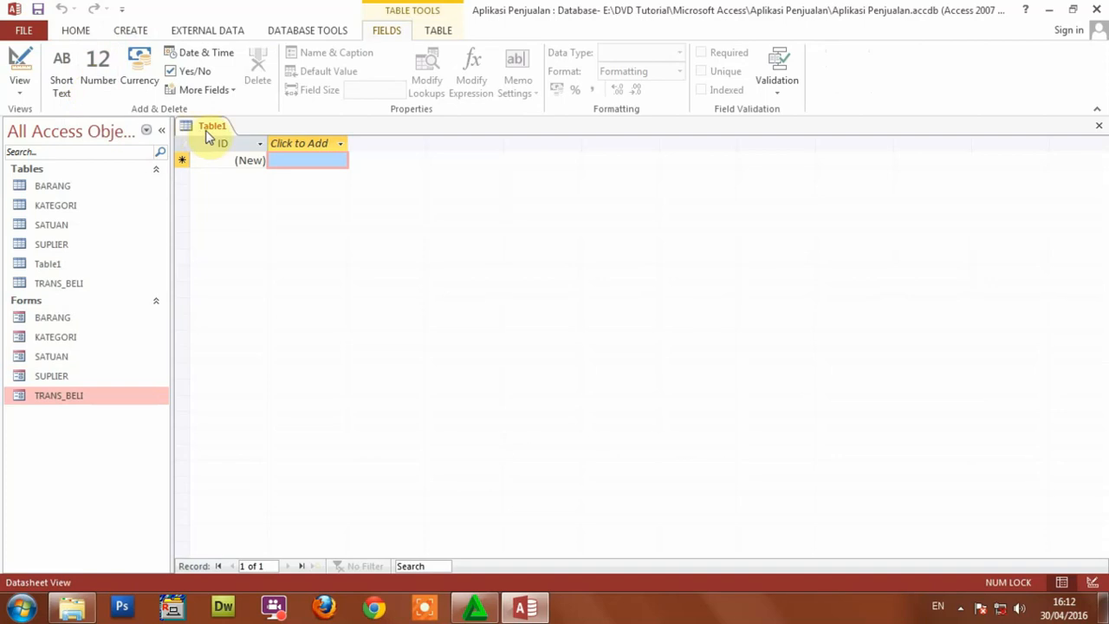
pyautogui.click(130, 30)
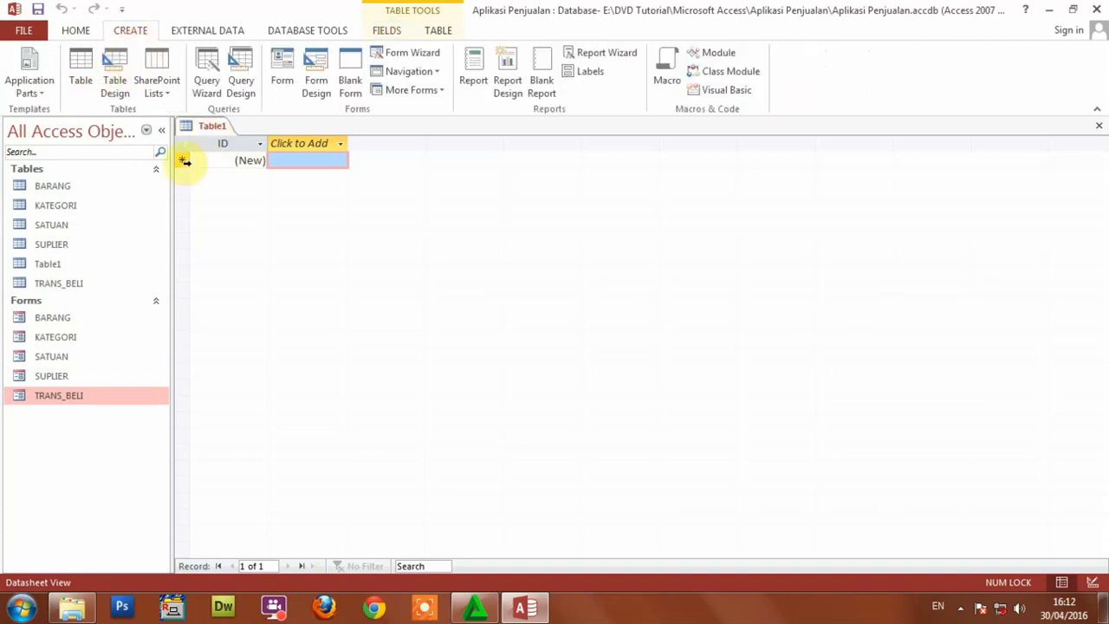
pyautogui.click(78, 33)
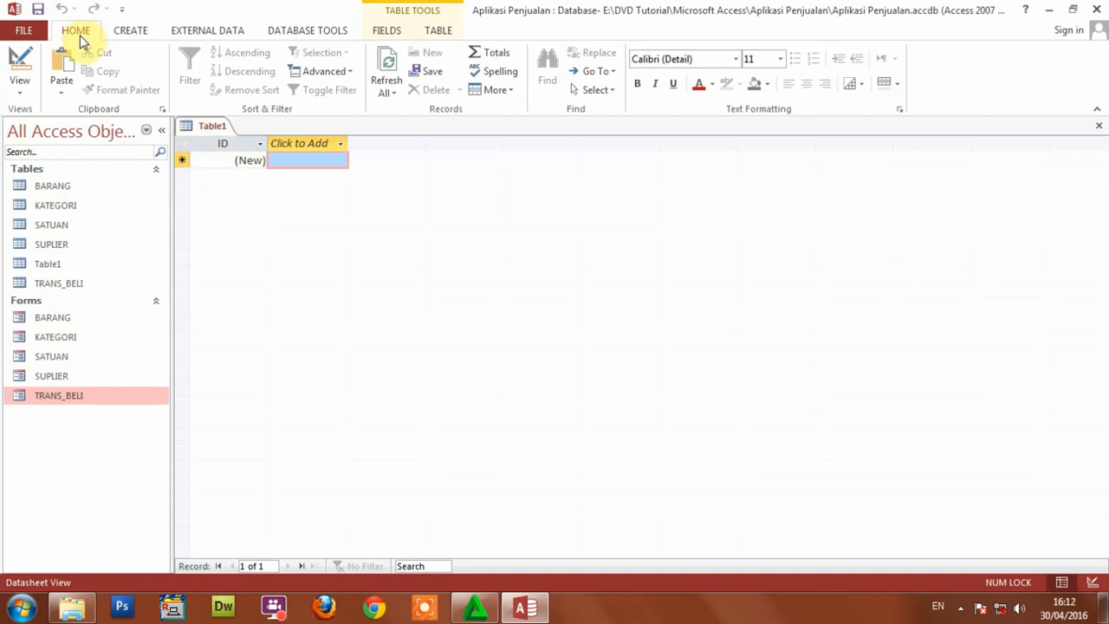
pyautogui.click(21, 96)
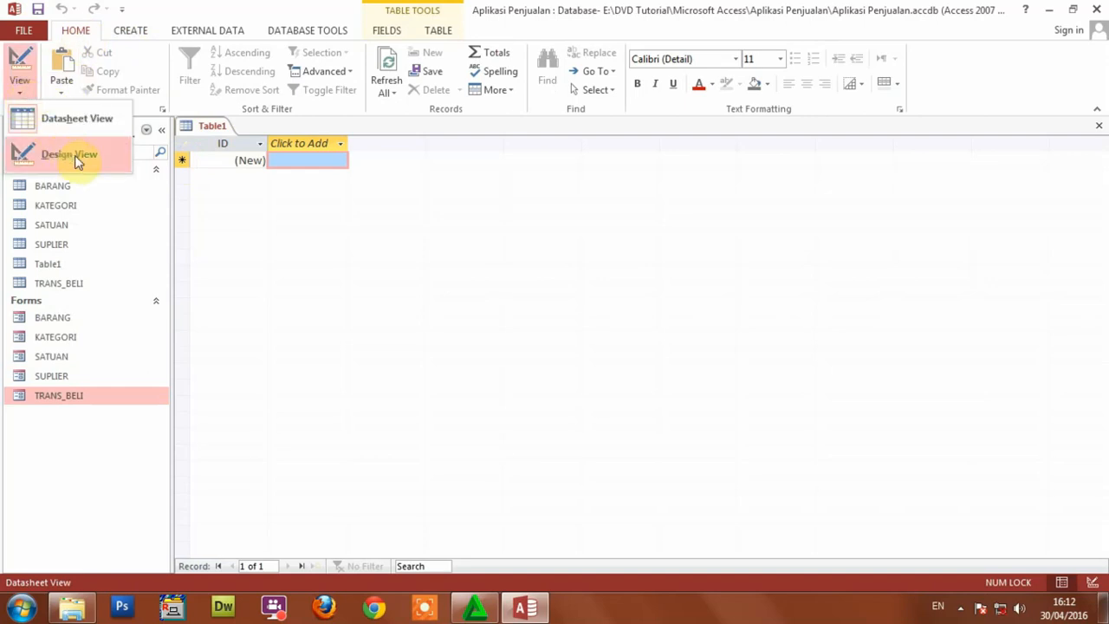
pyautogui.click(106, 155)
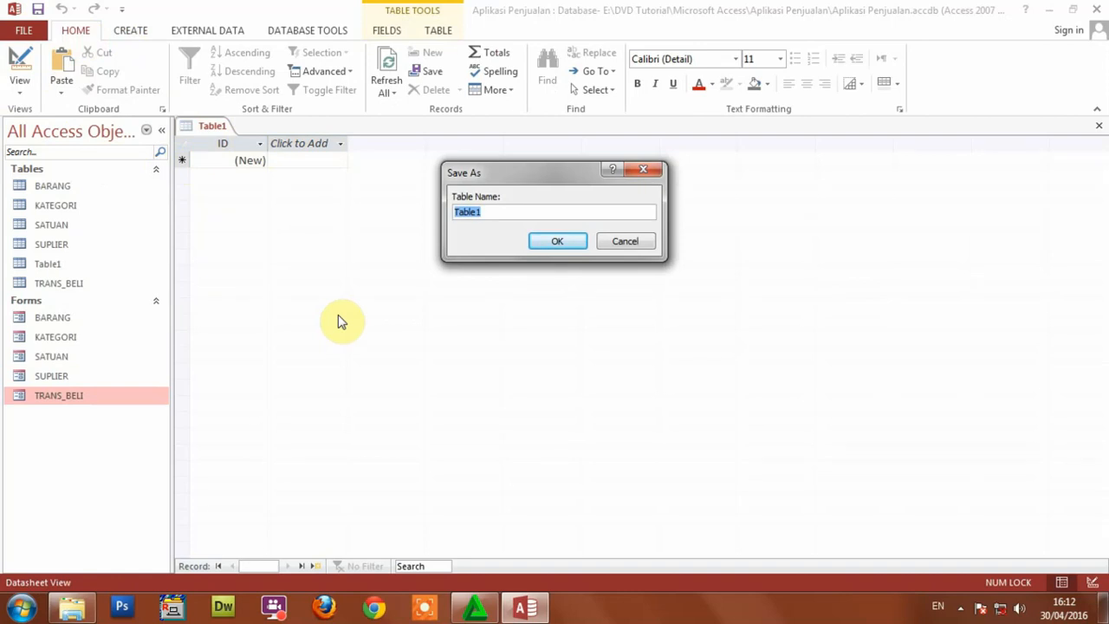
pyautogui.write('p')
pyautogui.press('BackSpace')
pyautogui.press('capslock')
pyautogui.write('PEMBELI')
pyautogui.press('Return')
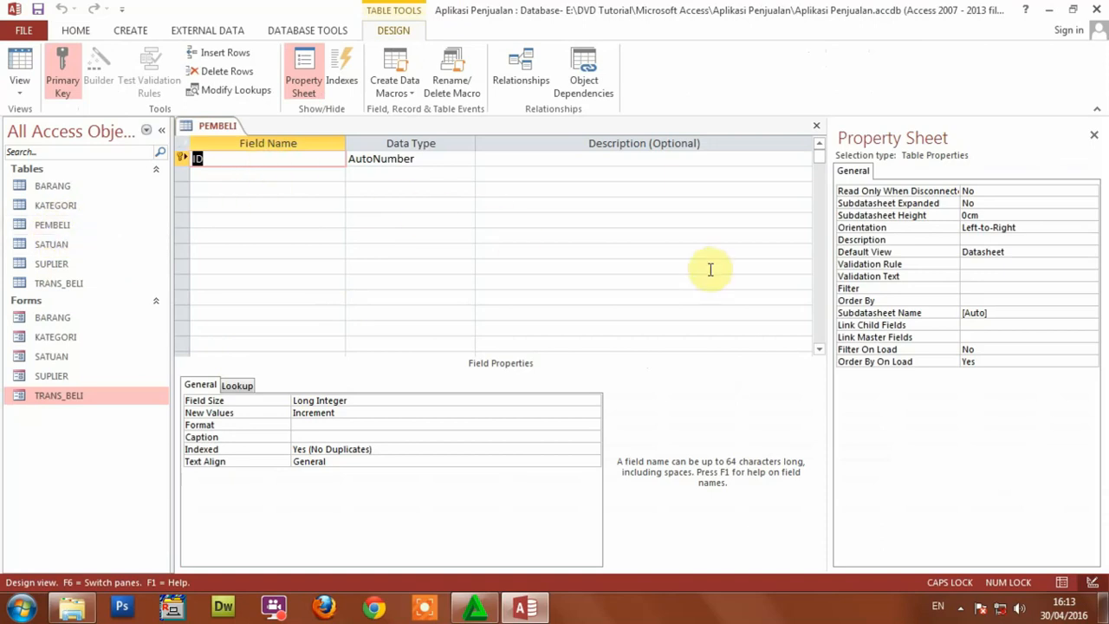
# Rename the AutoNumber primary key field to ID_PEMBELI and add a Short Text field named NAMA_PEMBELI
pyautogui.write('ID_PEMBELI')
pyautogui.press('Tab')
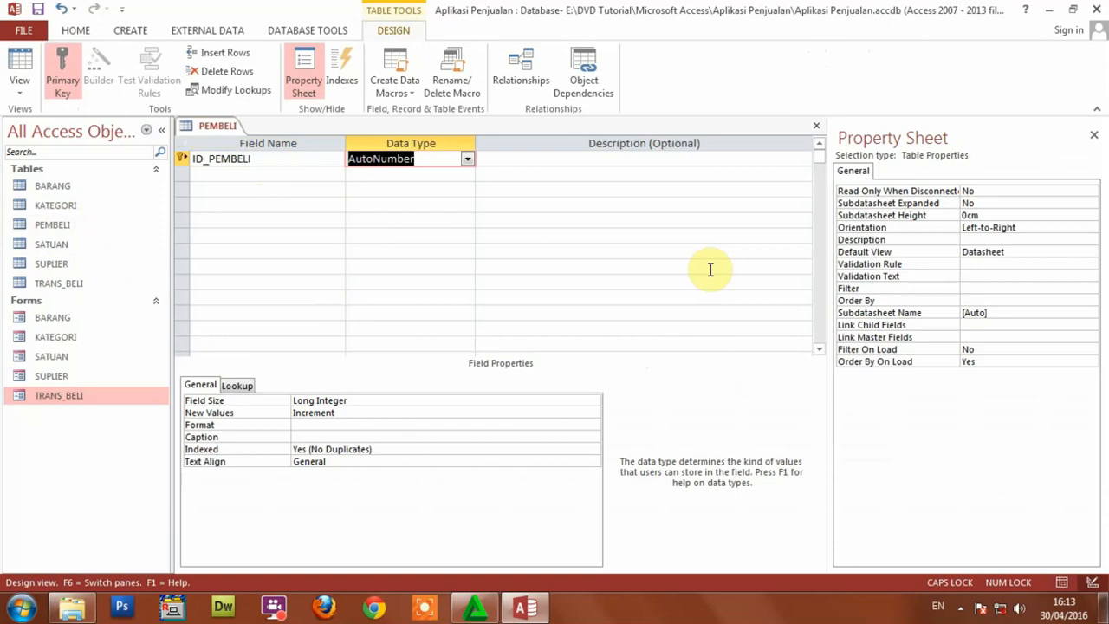
pyautogui.press('Tab')
pyautogui.press('Tab')
pyautogui.write('NAMA')
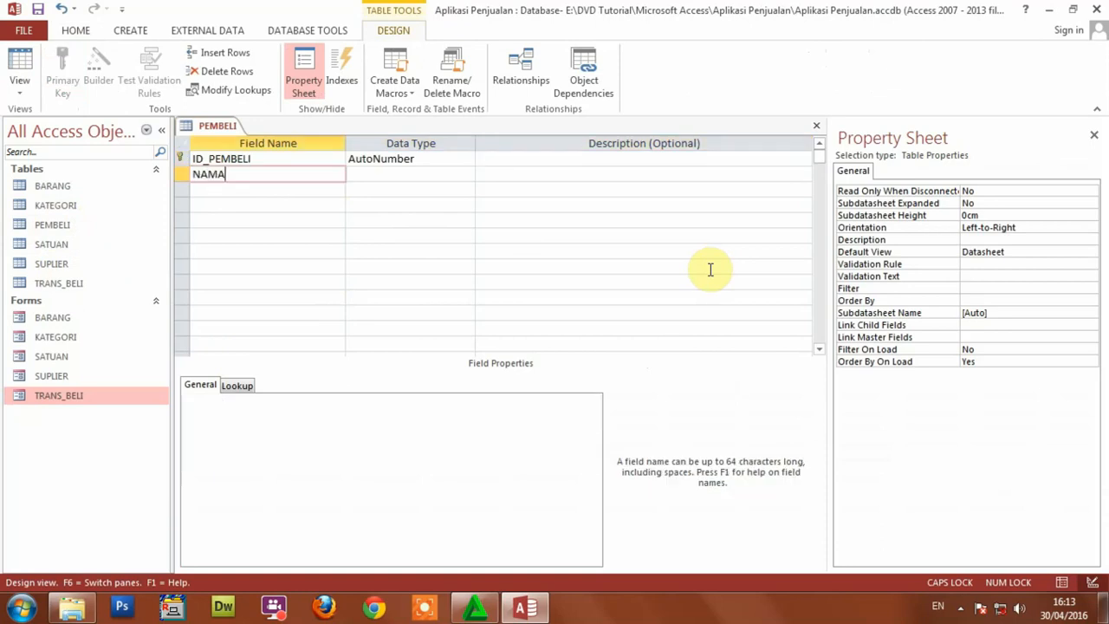
pyautogui.write('_PEMBELI')
pyautogui.press('Tab')
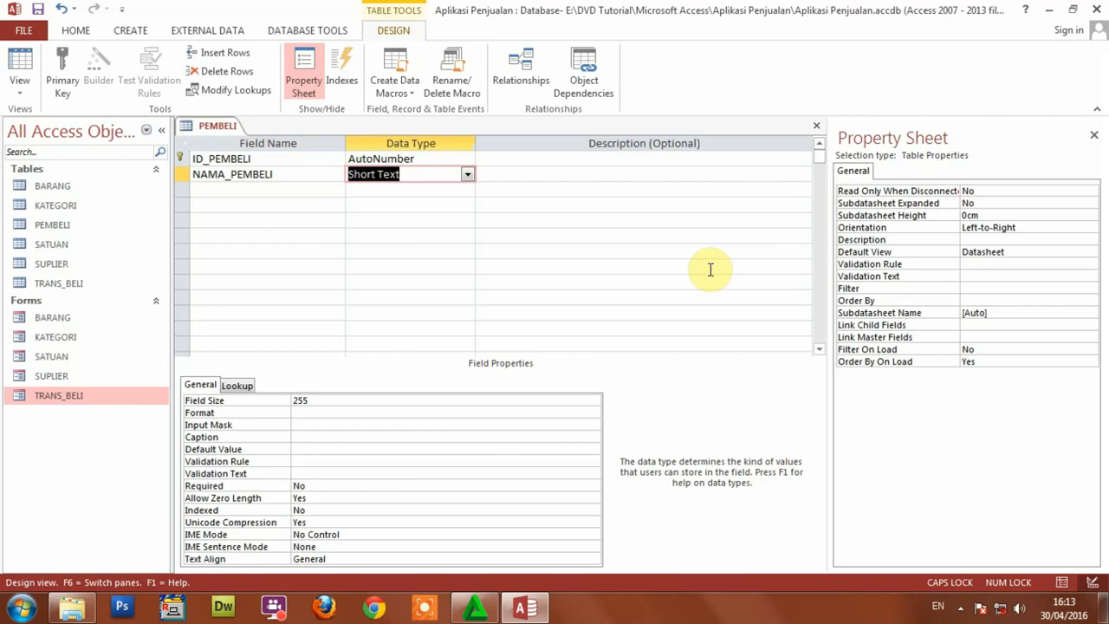
pyautogui.press('Tab')
pyautogui.press('Tab')
# Add two Short Text fields named ALAMAT and TELEPON below NAMA_PEMBELI
pyautogui.write('A')
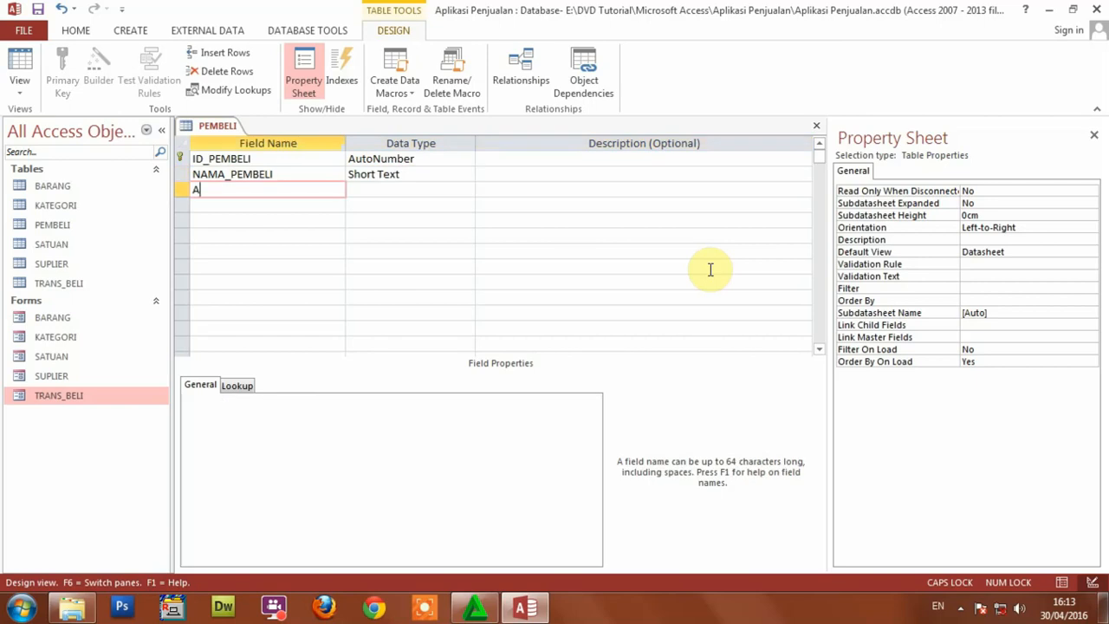
pyautogui.write('LAMAT')
pyautogui.press('Tab')
pyautogui.press('Tab')
pyautogui.press('Tab')
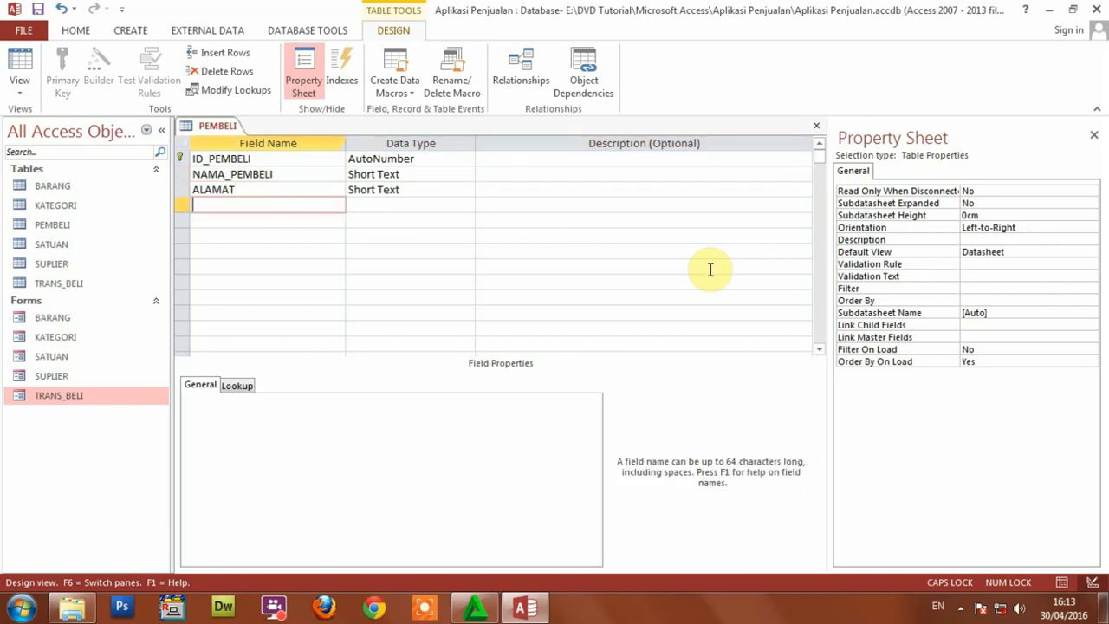
pyautogui.write('TELEPON')
pyautogui.press('Tab')
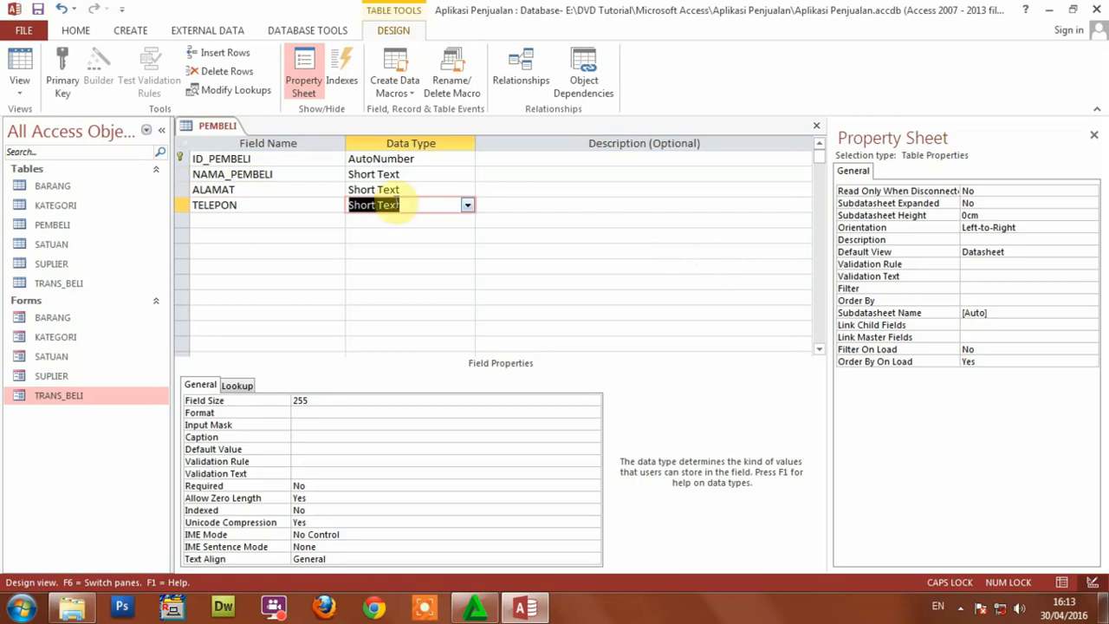
# Review the names, data types and field size of the ID_PEMBELI, ALAMAT and TELEPON fields in the PEMBELI table
pyautogui.click(201, 161)
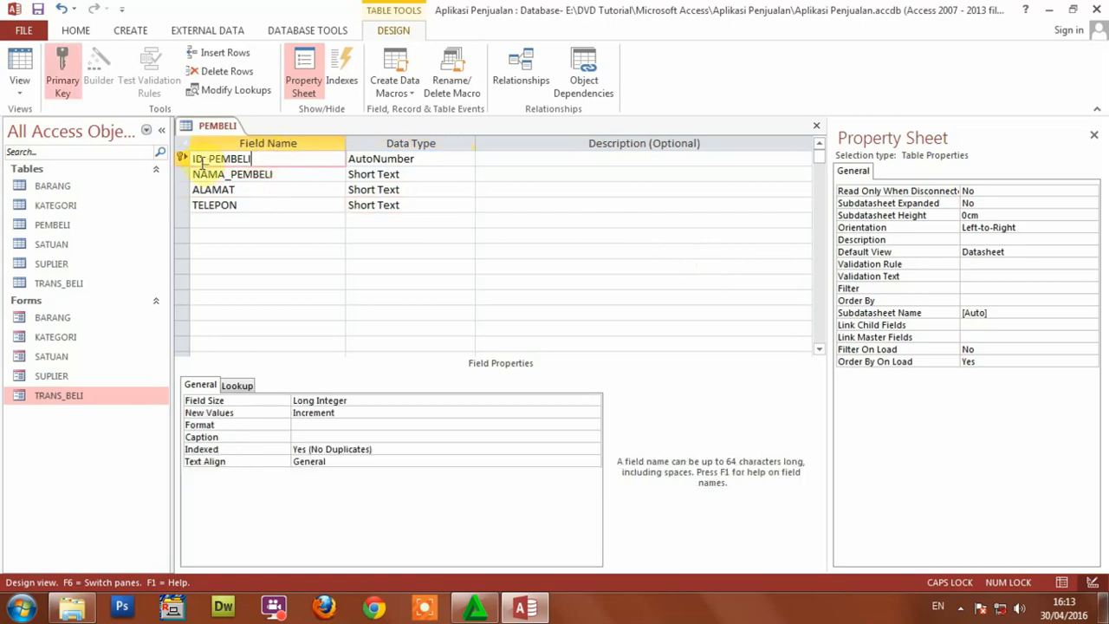
pyautogui.click(409, 158)
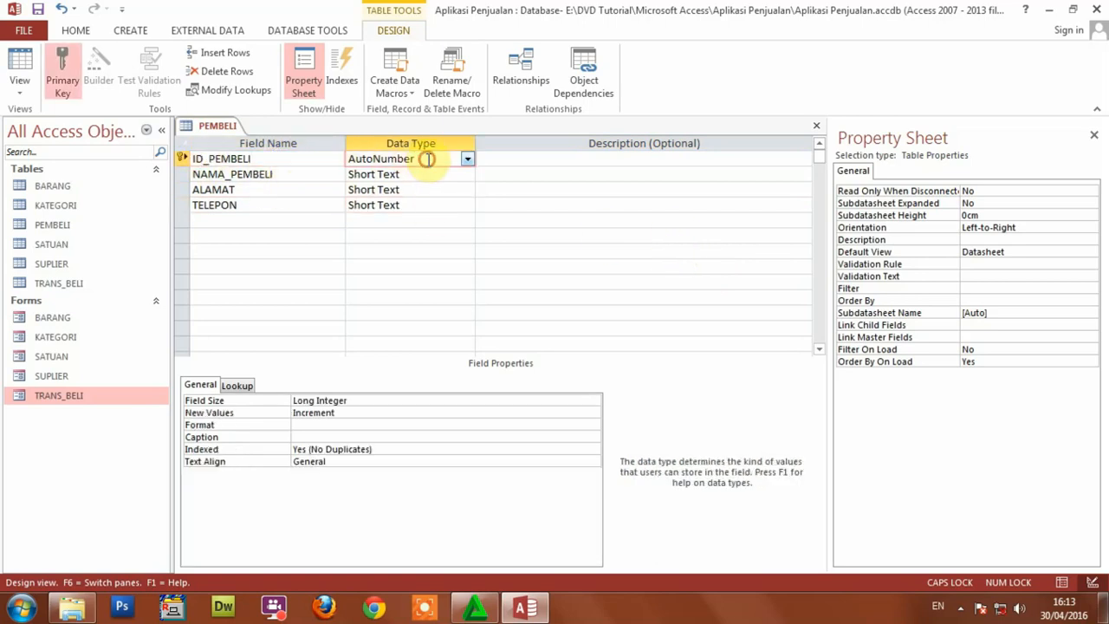
pyautogui.click(427, 158)
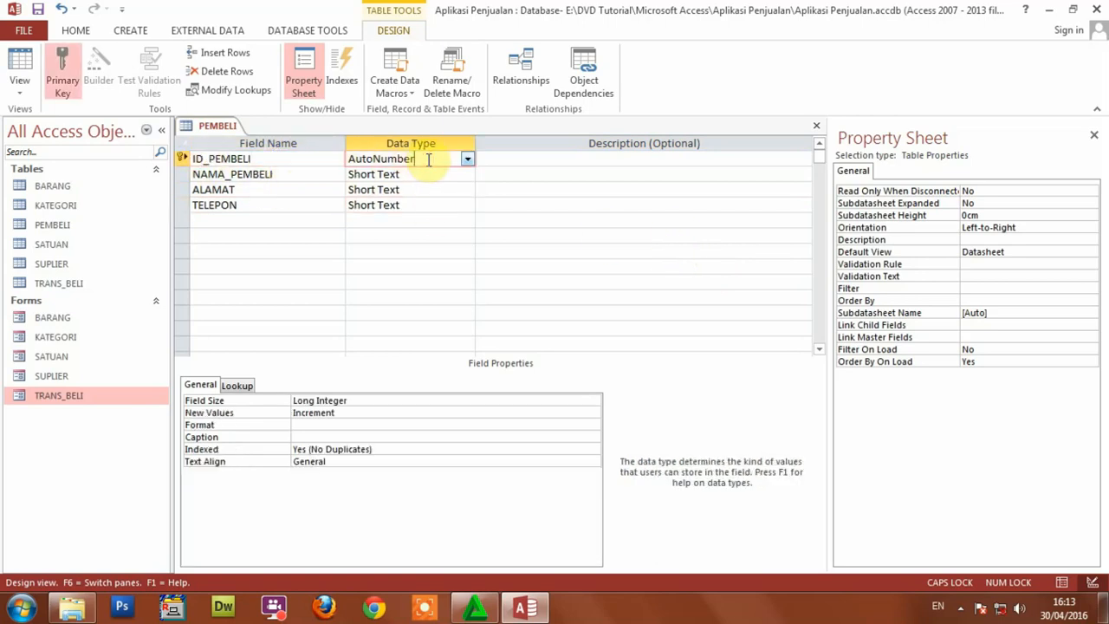
pyautogui.click(407, 189)
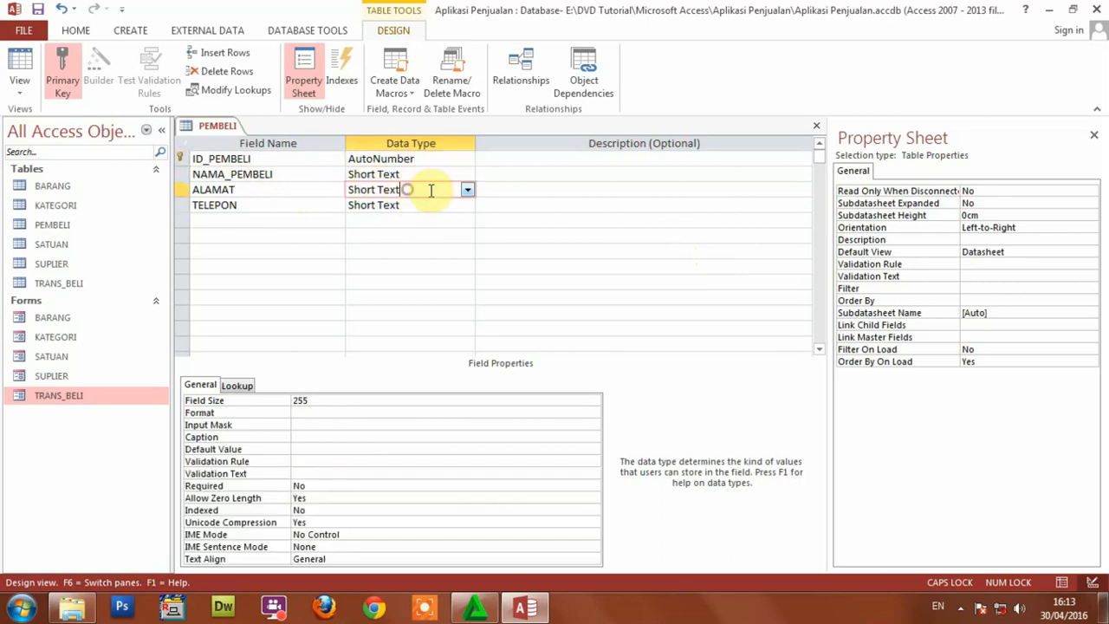
pyautogui.click(468, 192)
pyautogui.click(467, 190)
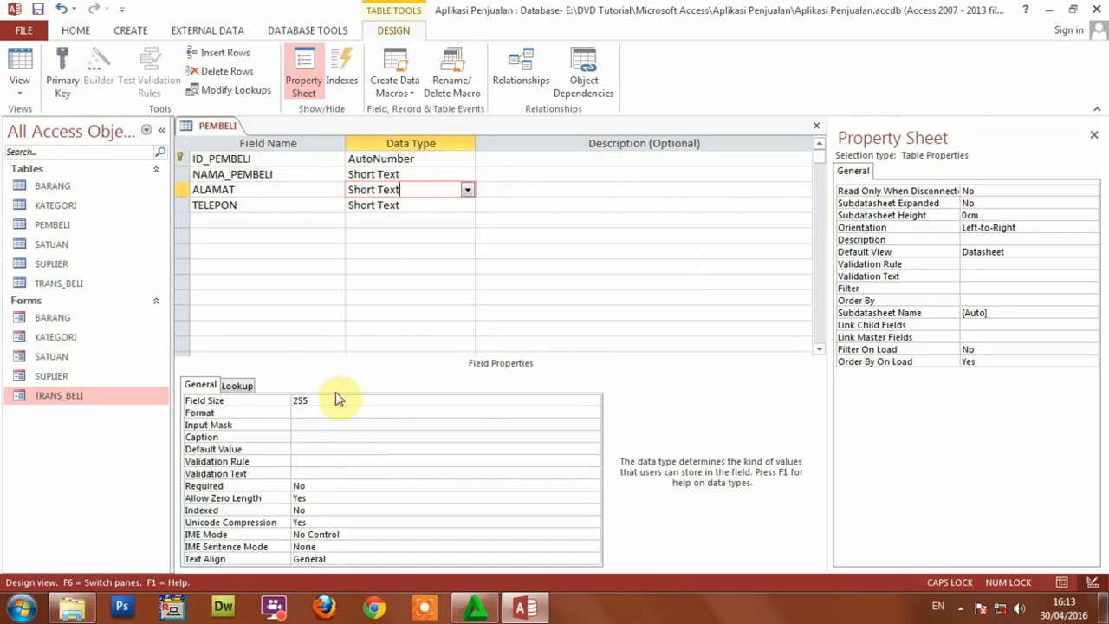
pyautogui.moveTo(272, 400); pyautogui.dragTo(317, 402)
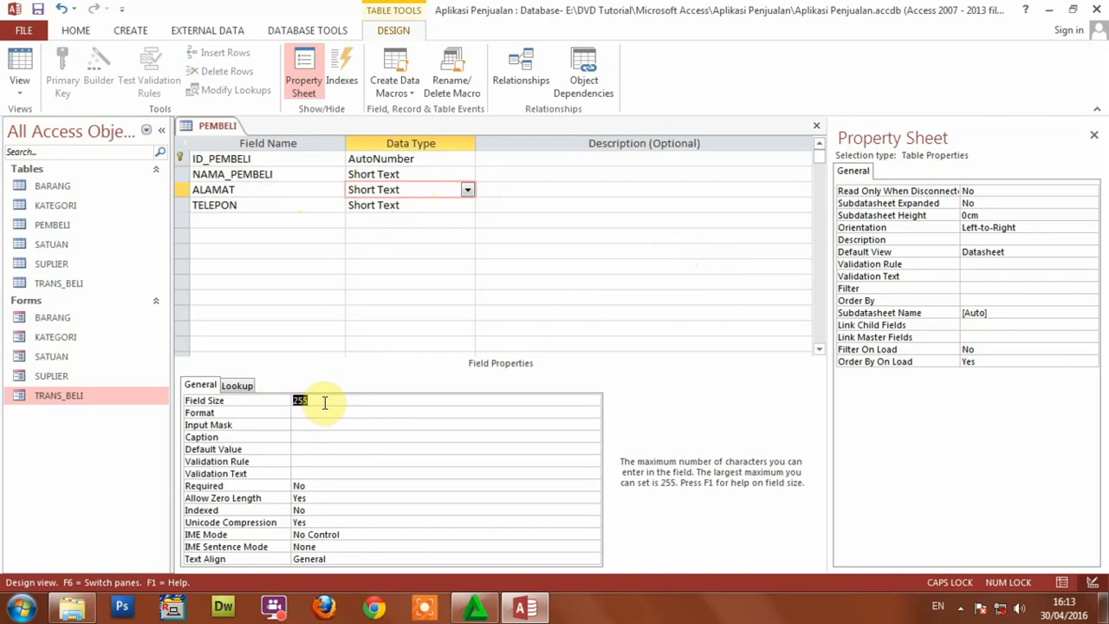
pyautogui.click(280, 205)
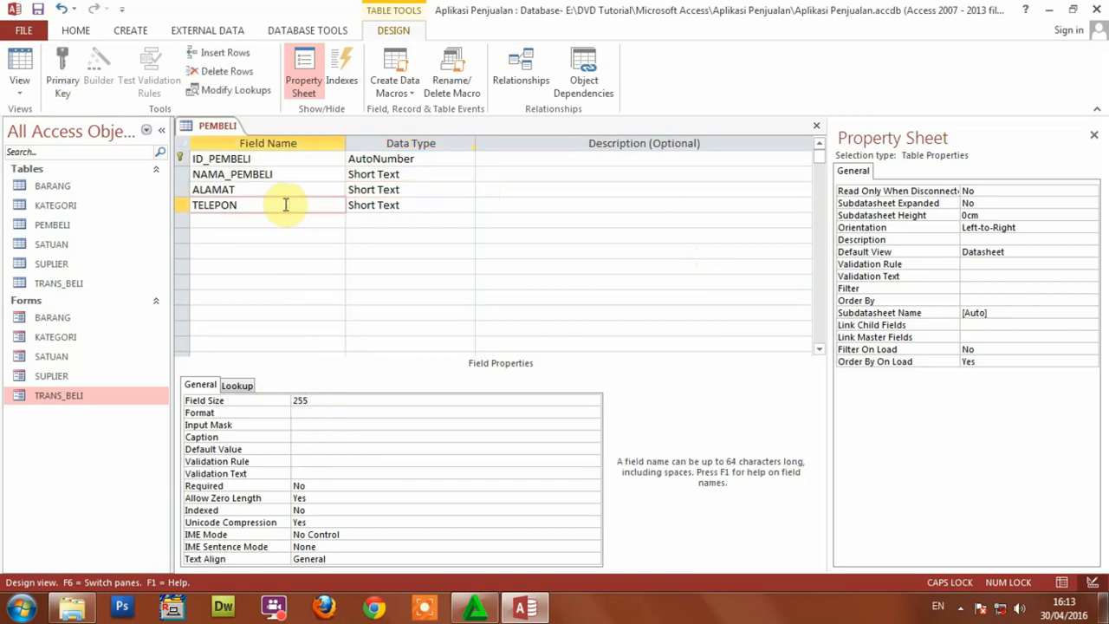
pyautogui.click(406, 204)
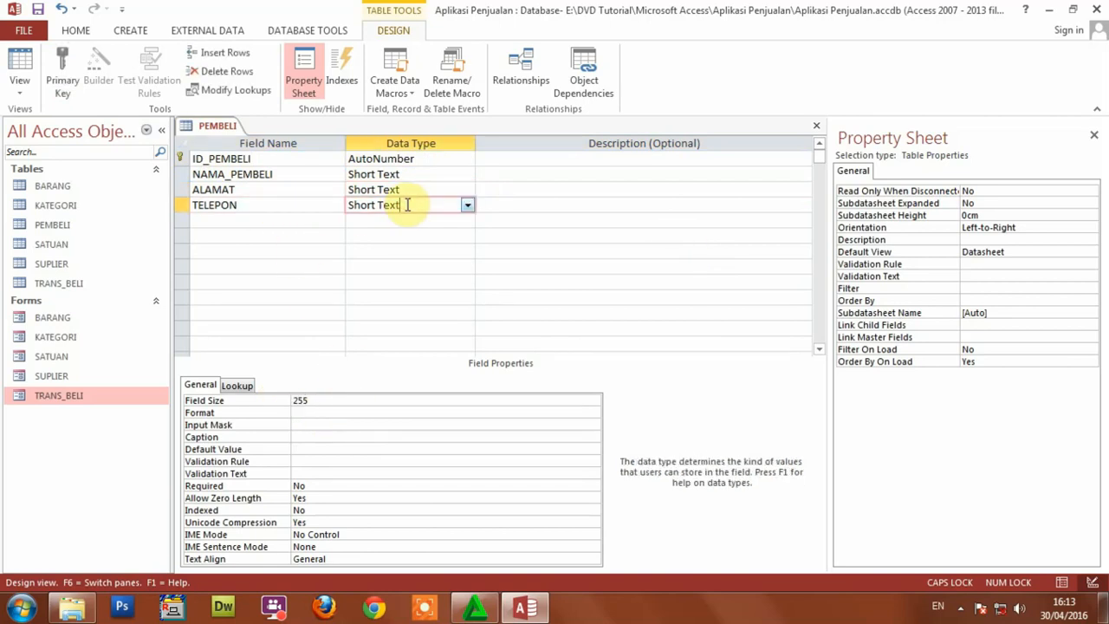
pyautogui.click(213, 158)
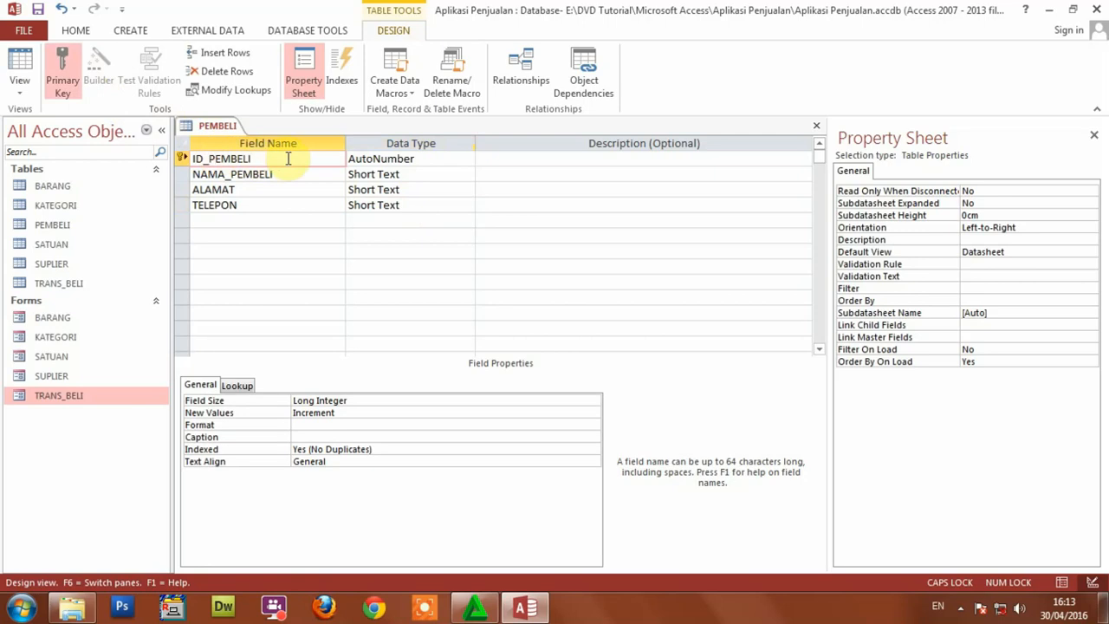
pyautogui.doubleClick(318, 158)
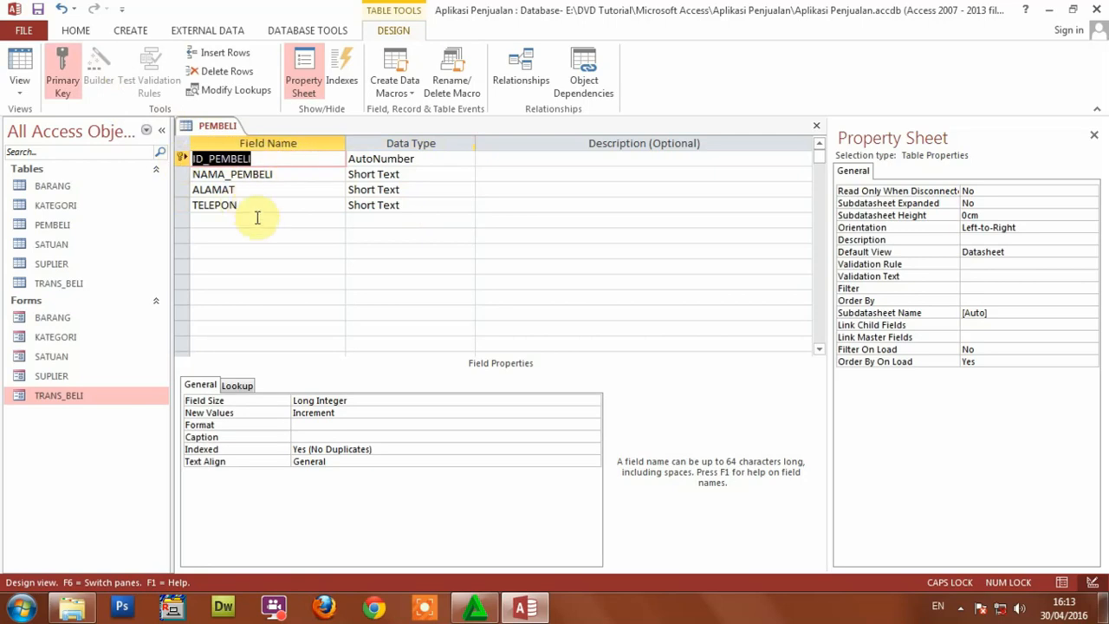
pyautogui.click(267, 160)
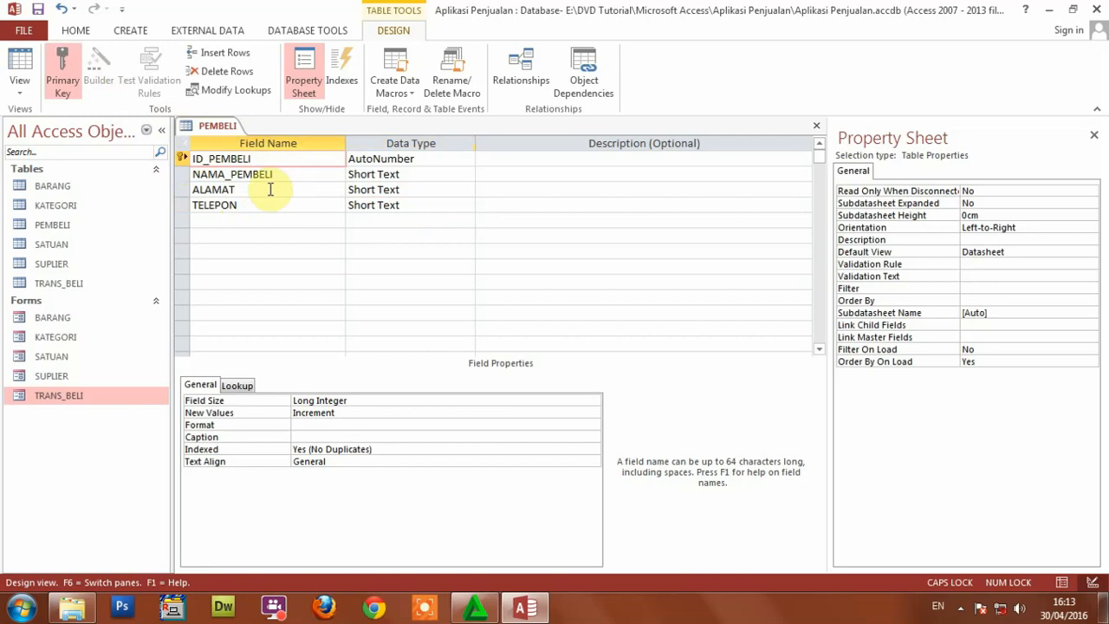
# Save the PEMBELI table and create another blank table directly in Design View
pyautogui.click(38, 10)
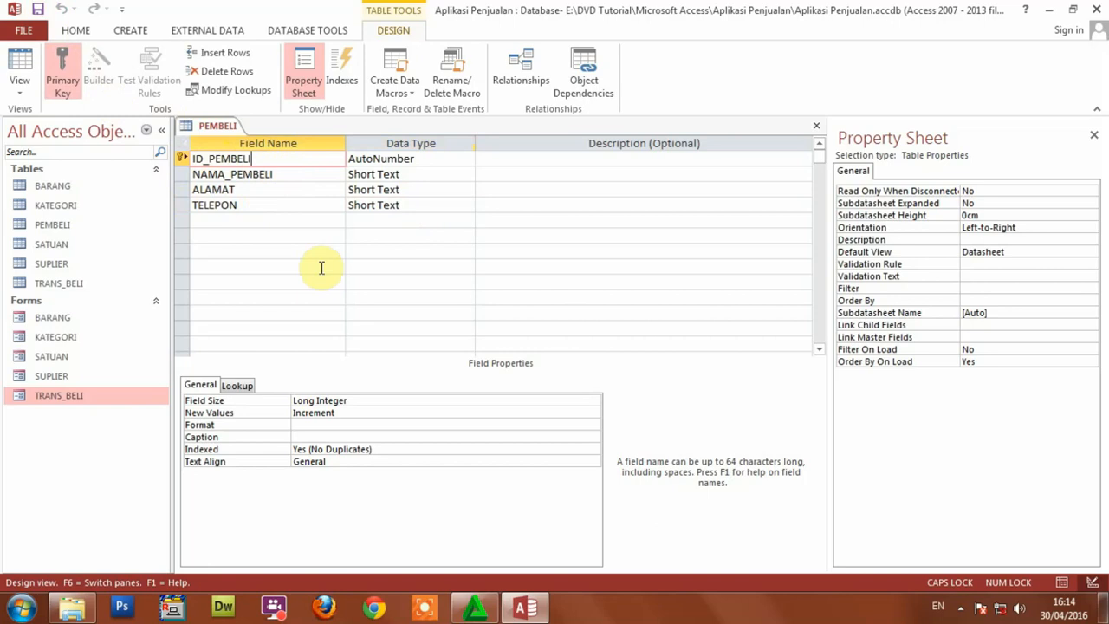
pyautogui.click(130, 31)
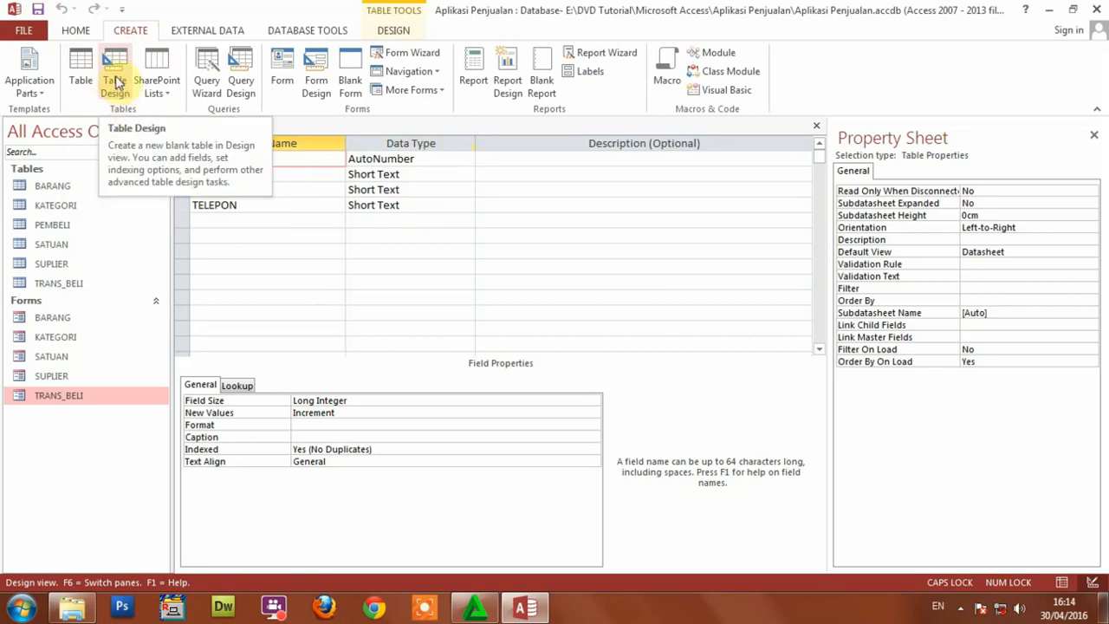
pyautogui.click(116, 80)
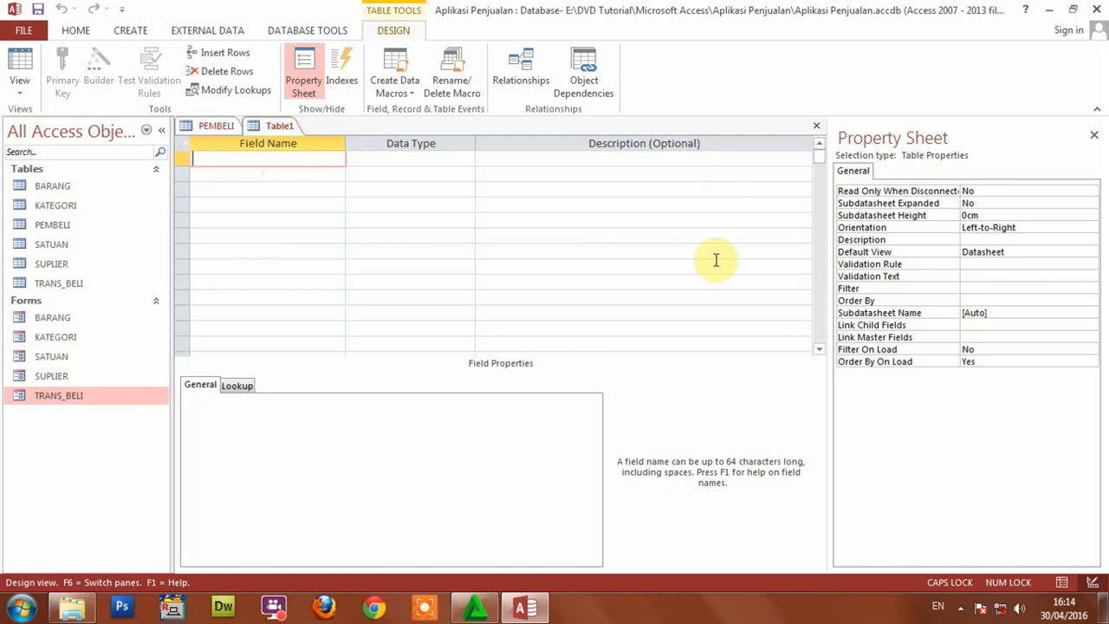
pyautogui.click(26, 92)
pyautogui.click(26, 94)
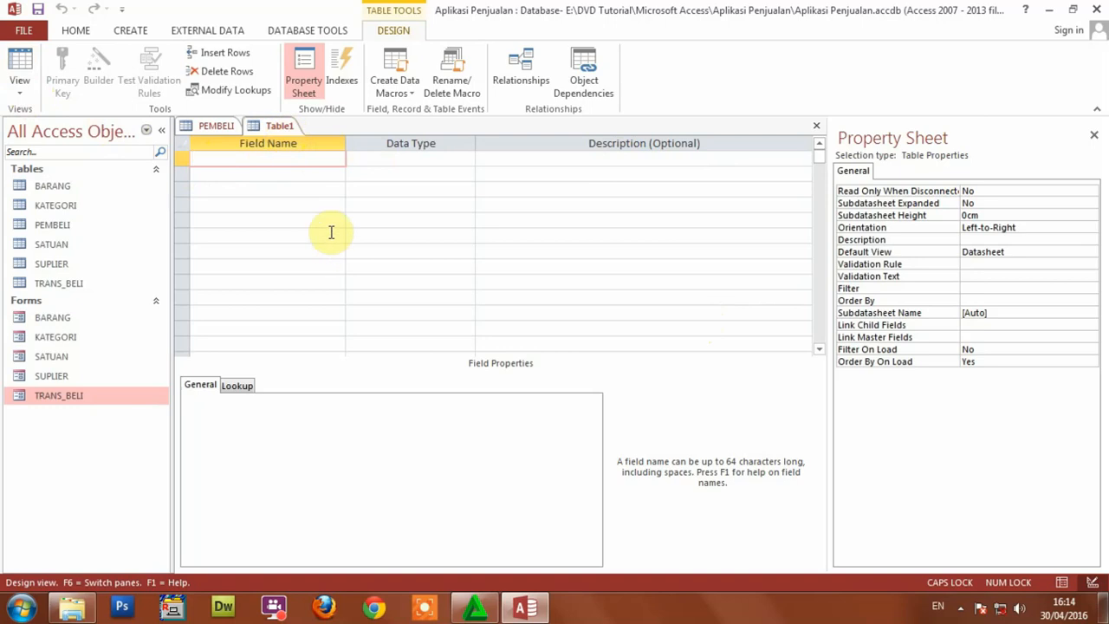
# Add a Short Text field named KODE_TRANS_JUAL as the first field of the new table
pyautogui.write('KODE_TRANS_JUAL')
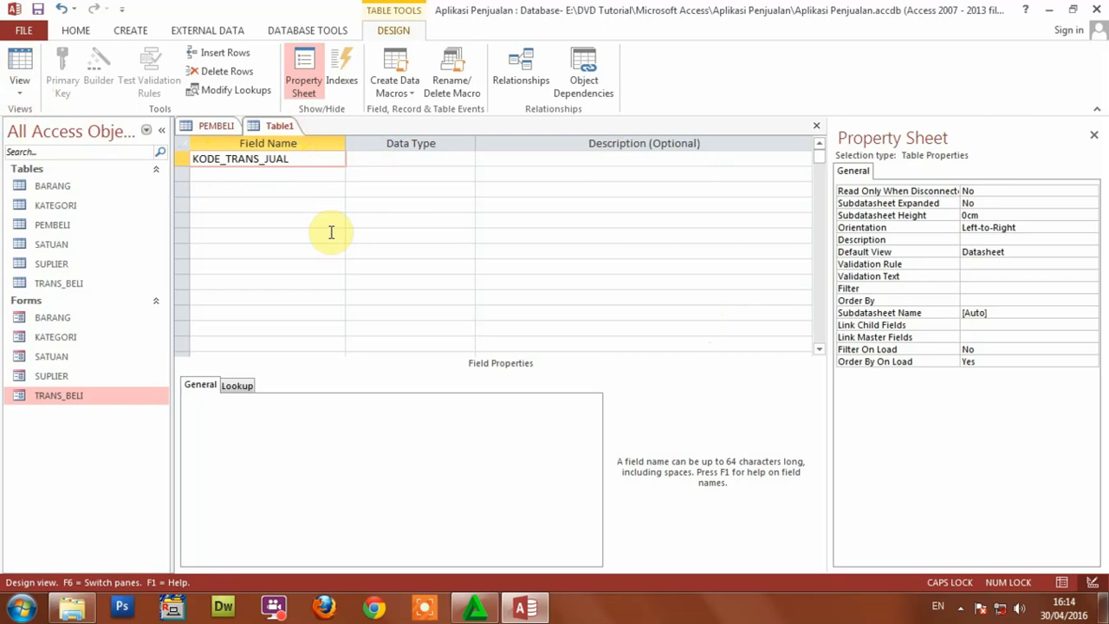
pyautogui.press('Tab')
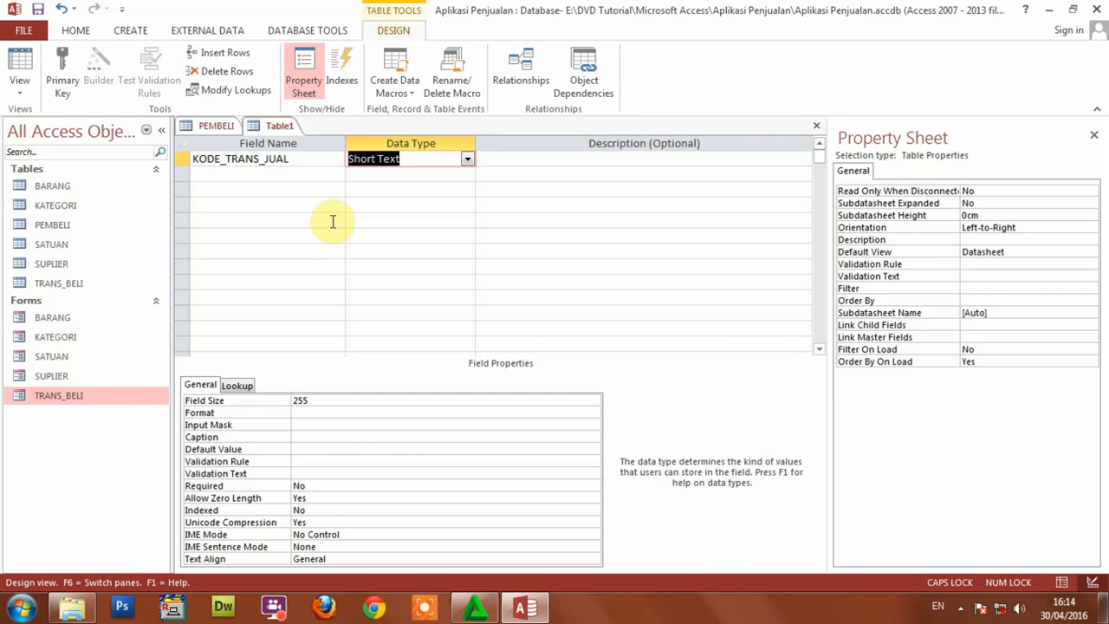
pyautogui.click(442, 163)
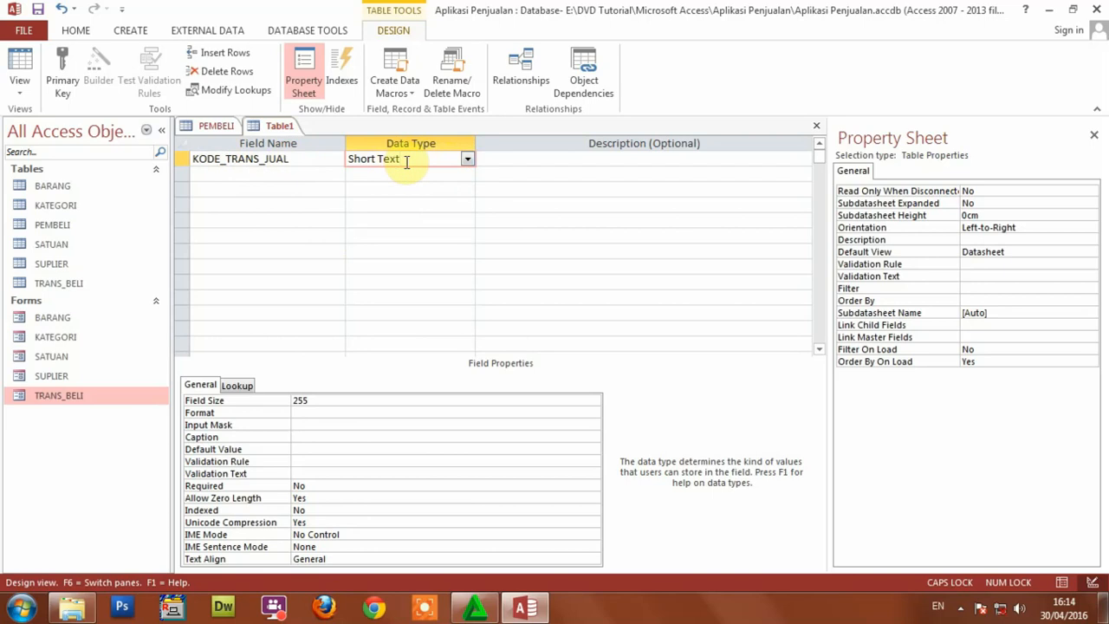
# Add a field named TANGGAL_JUAL with the Date/Time data type below KODE_TRANS_JUAL
pyautogui.click(318, 176)
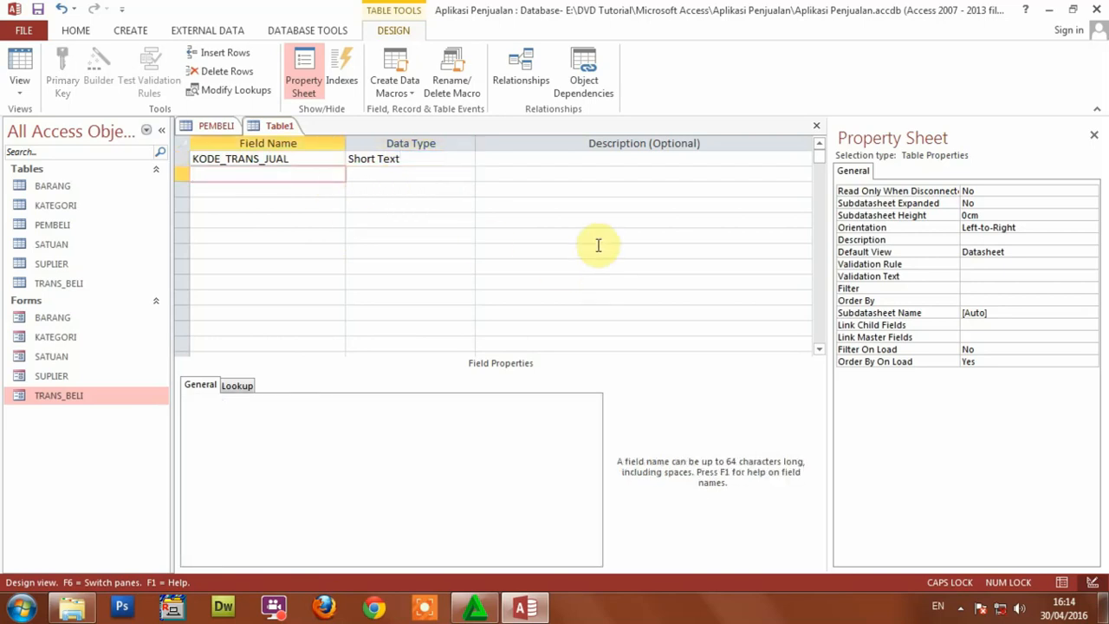
pyautogui.write('TANGGAL_JUA')
pyautogui.write('L')
pyautogui.press('Tab')
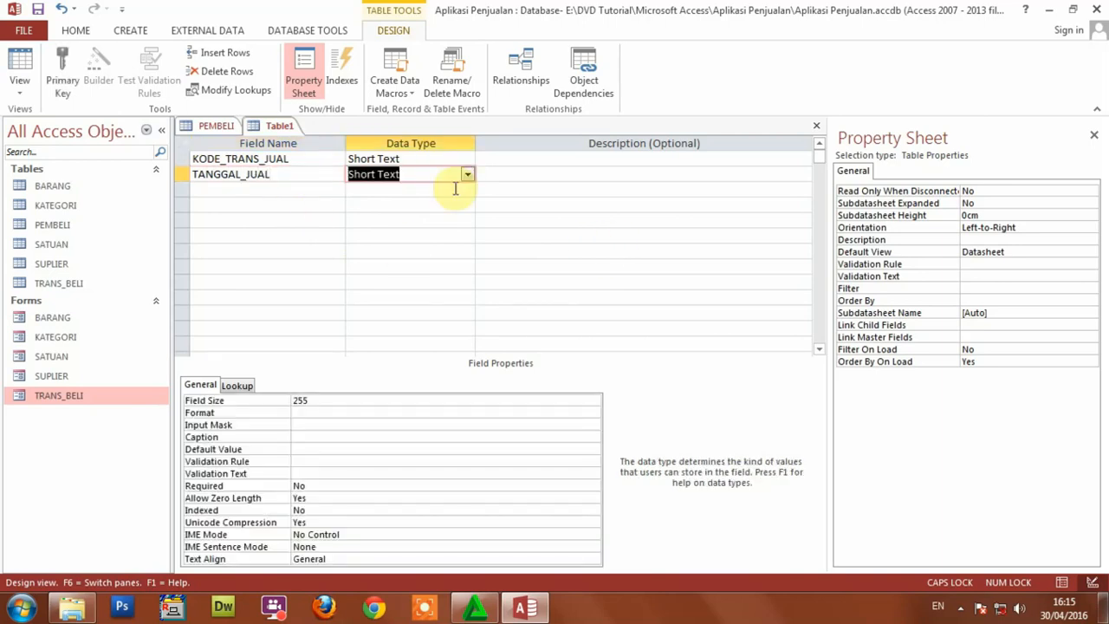
pyautogui.click(467, 175)
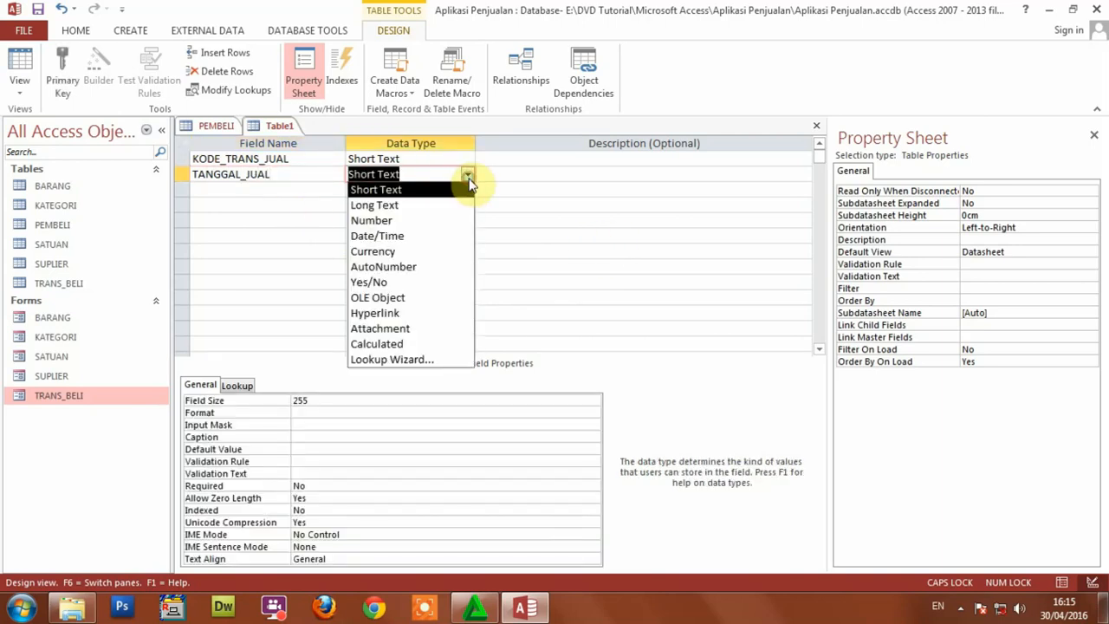
pyautogui.click(439, 238)
pyautogui.click(269, 190)
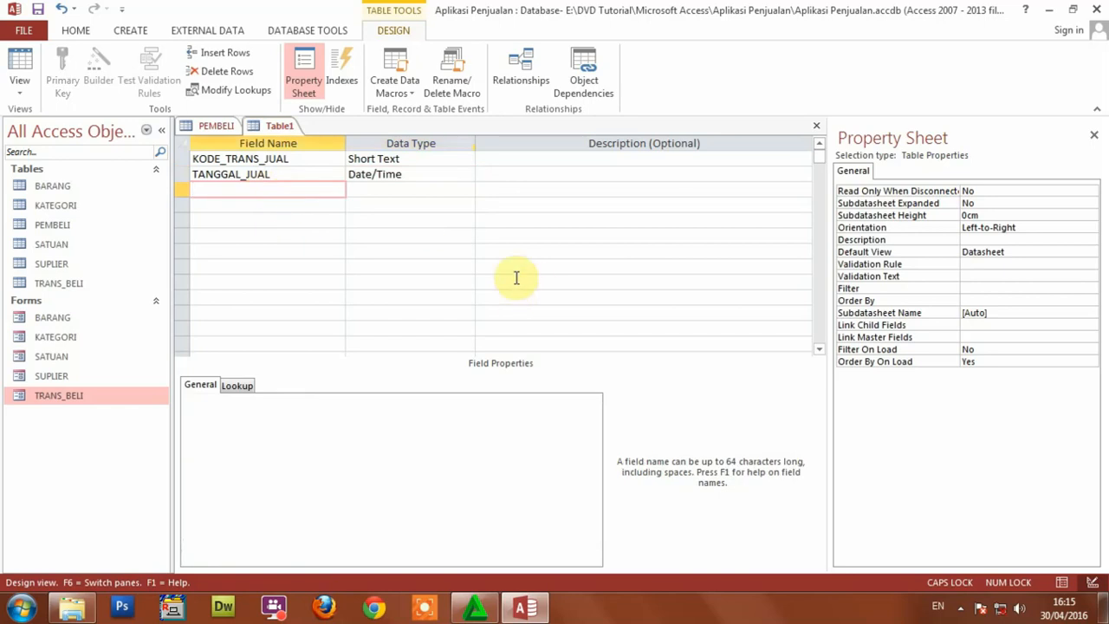
# Save the new table under the name TRANS_JUAL without creating a primary key
pyautogui.click(215, 127)
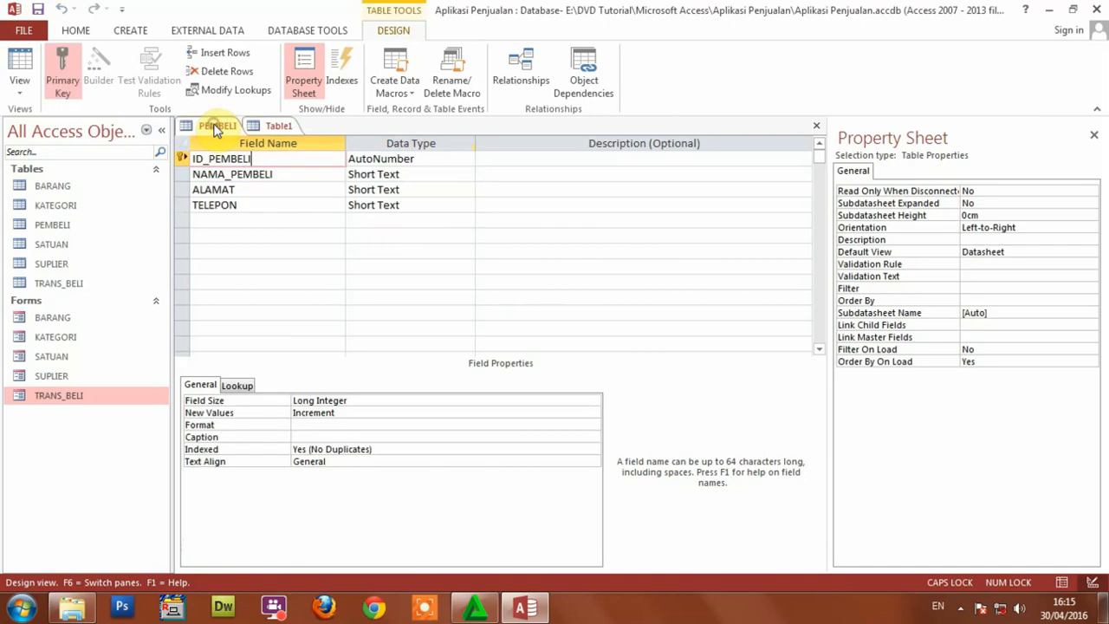
pyautogui.click(276, 126)
pyautogui.click(217, 128)
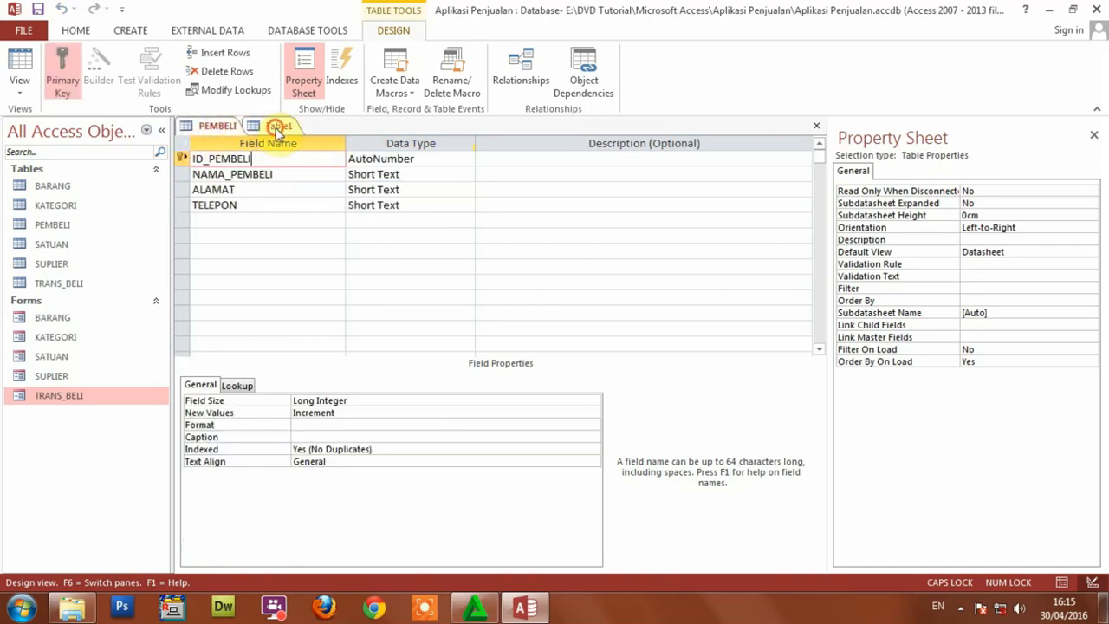
pyautogui.click(278, 126)
pyautogui.hotkey('ctrl', 's')
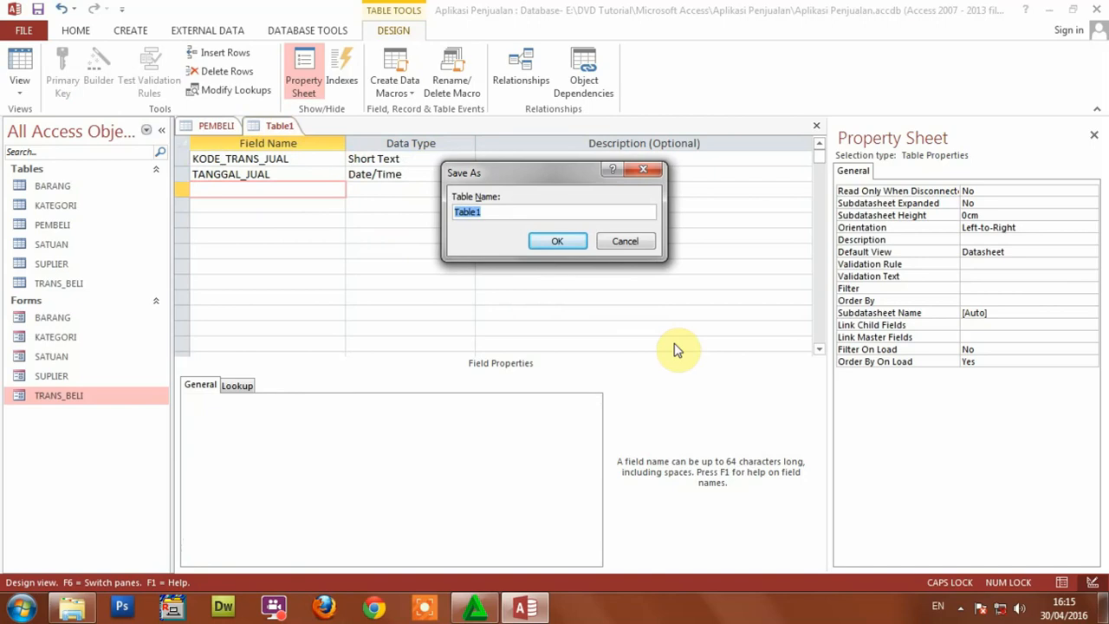
pyautogui.write('TRANS_JUAL')
pyautogui.press('Return')
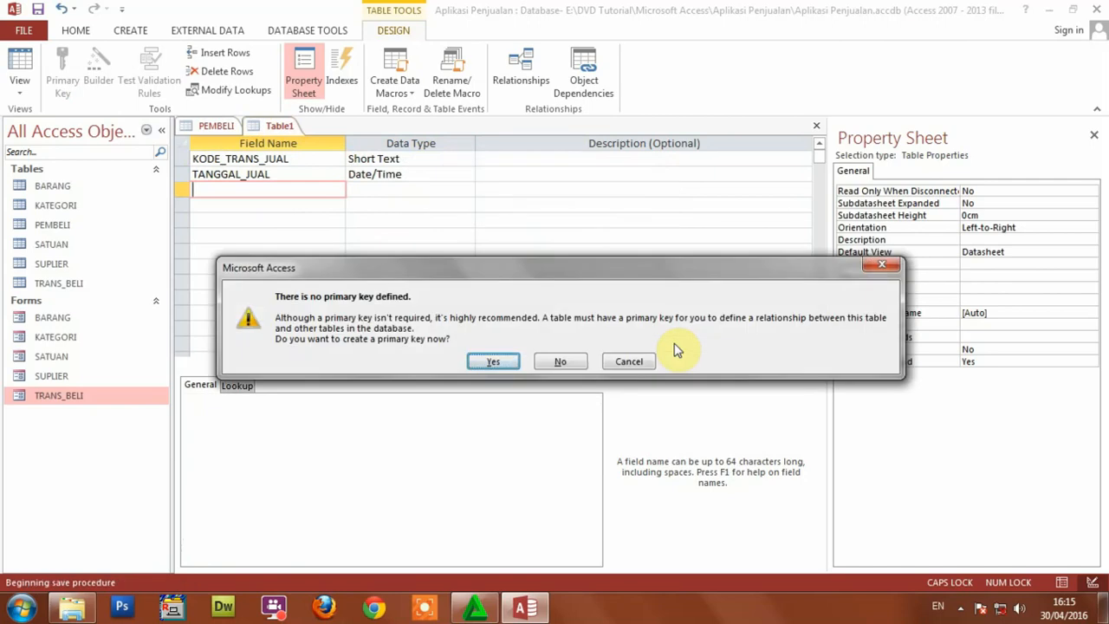
pyautogui.click(564, 362)
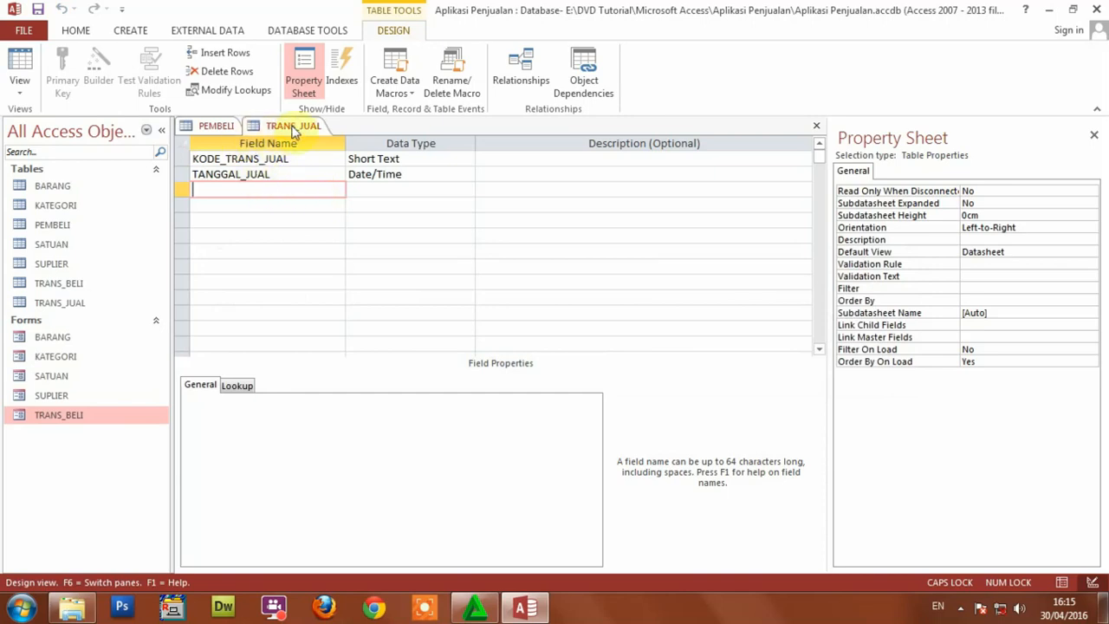
# Check the key field name in the PEMBELI table and add a matching ID_PEMBELI field to TRANS_JUAL below TANGGAL_JUAL
pyautogui.click(215, 128)
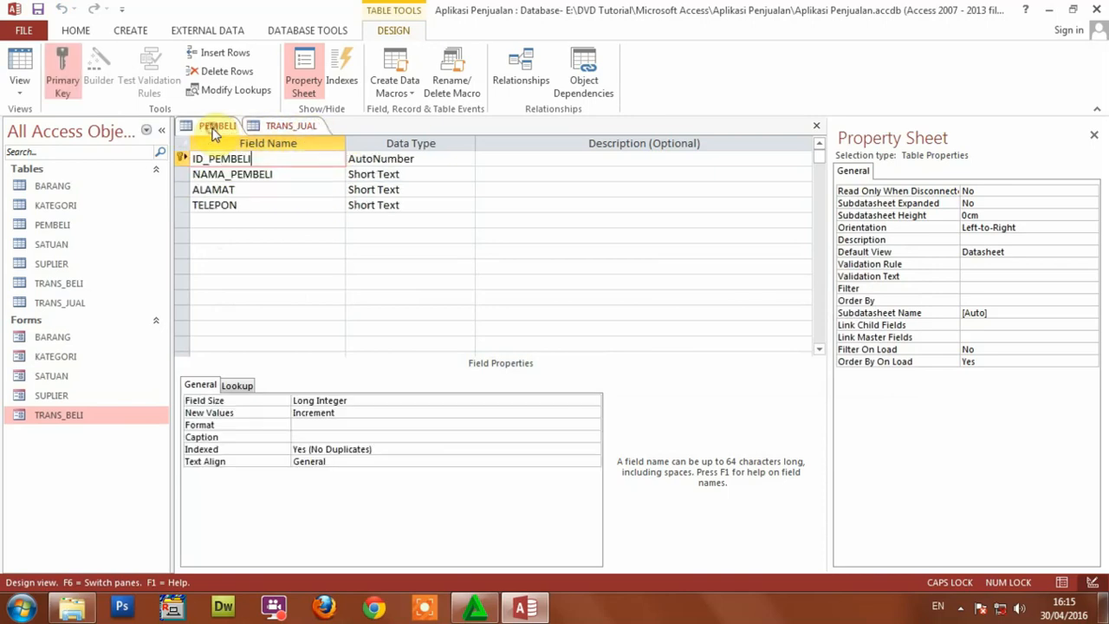
pyautogui.click(290, 126)
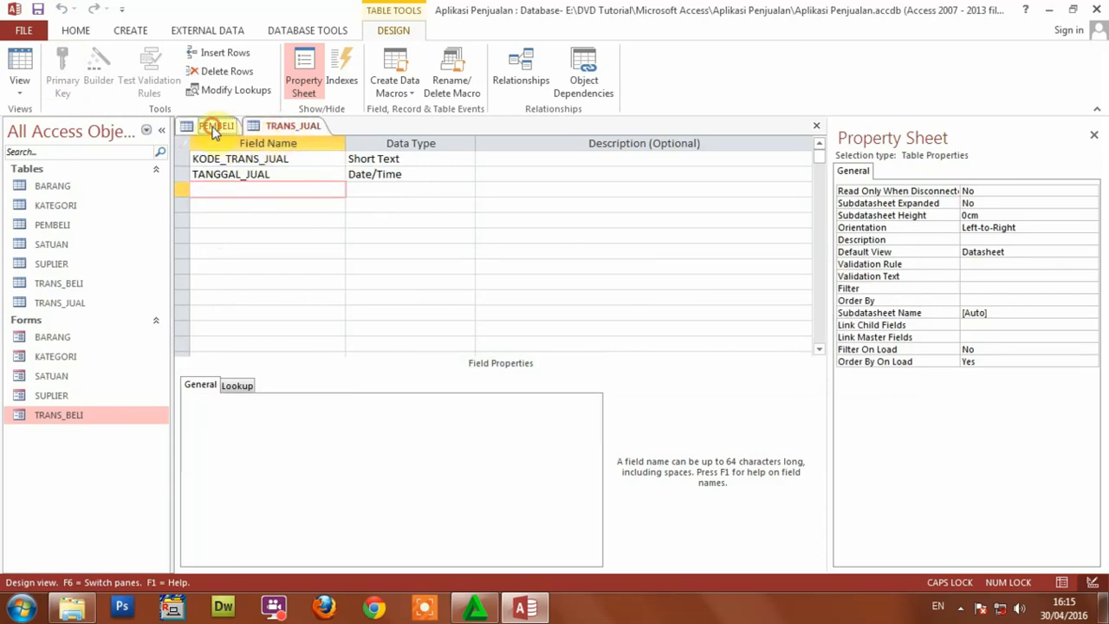
pyautogui.click(217, 129)
pyautogui.moveTo(268, 158); pyautogui.dragTo(194, 158)
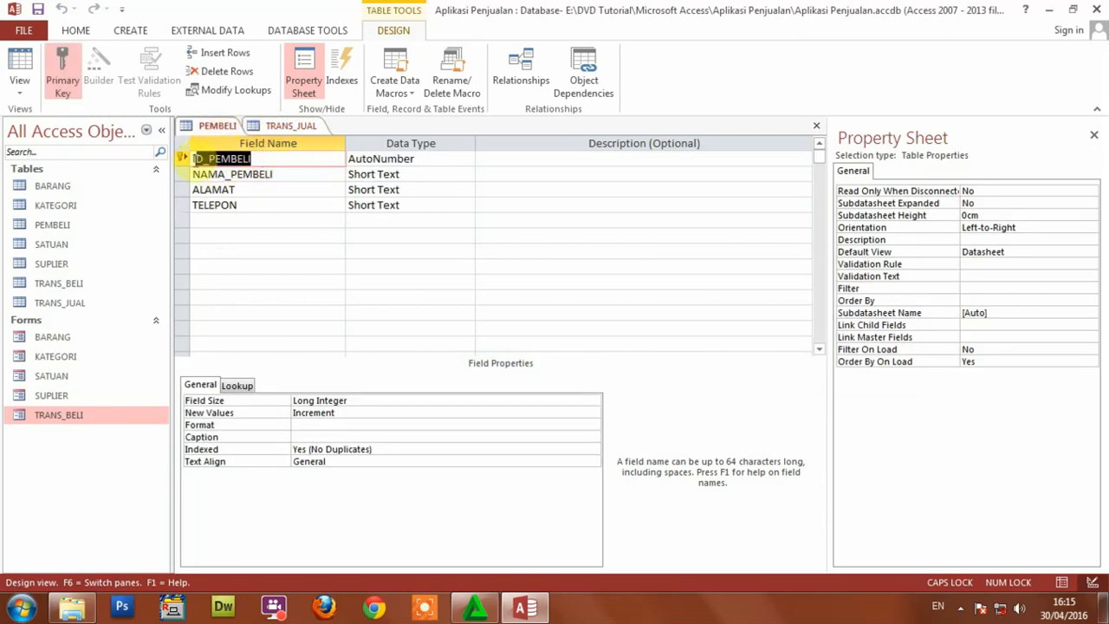
pyautogui.click(286, 125)
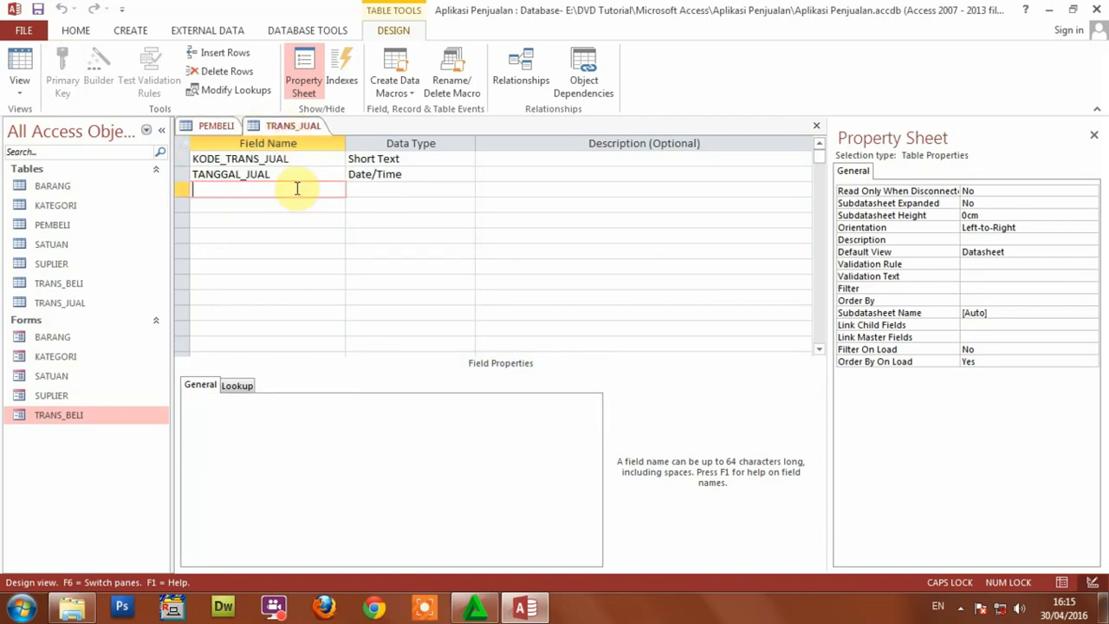
pyautogui.write('ID_PEMBELI')
pyautogui.press('Tab')
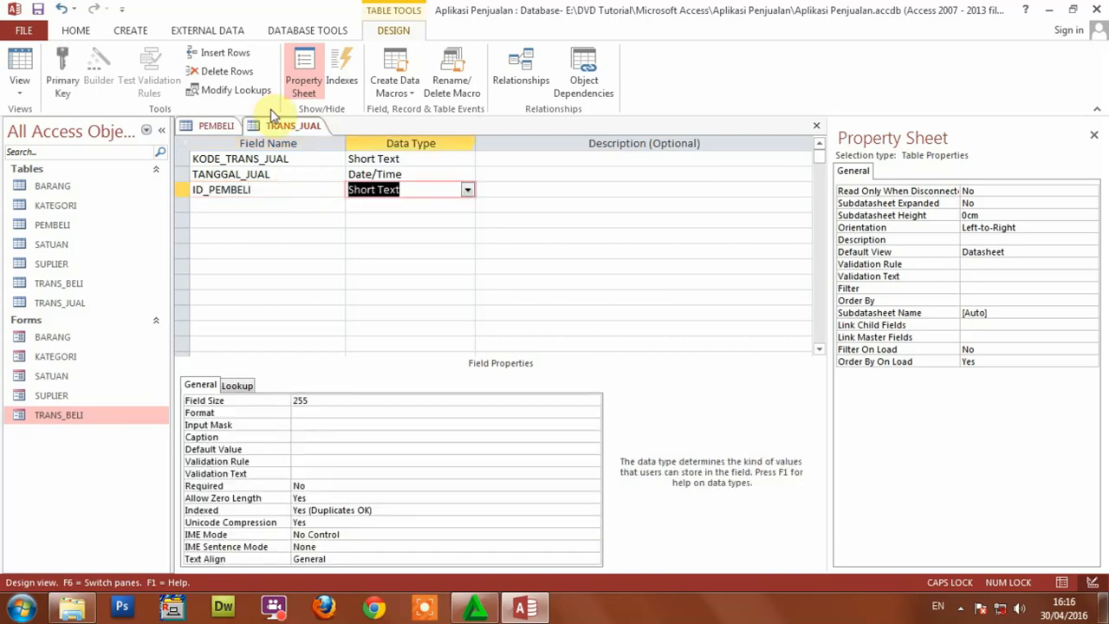
# Set the data type of ID_PEMBELI in TRANS_JUAL to Number, comparing it with the AutoNumber key field in PEMBELI
pyautogui.click(212, 127)
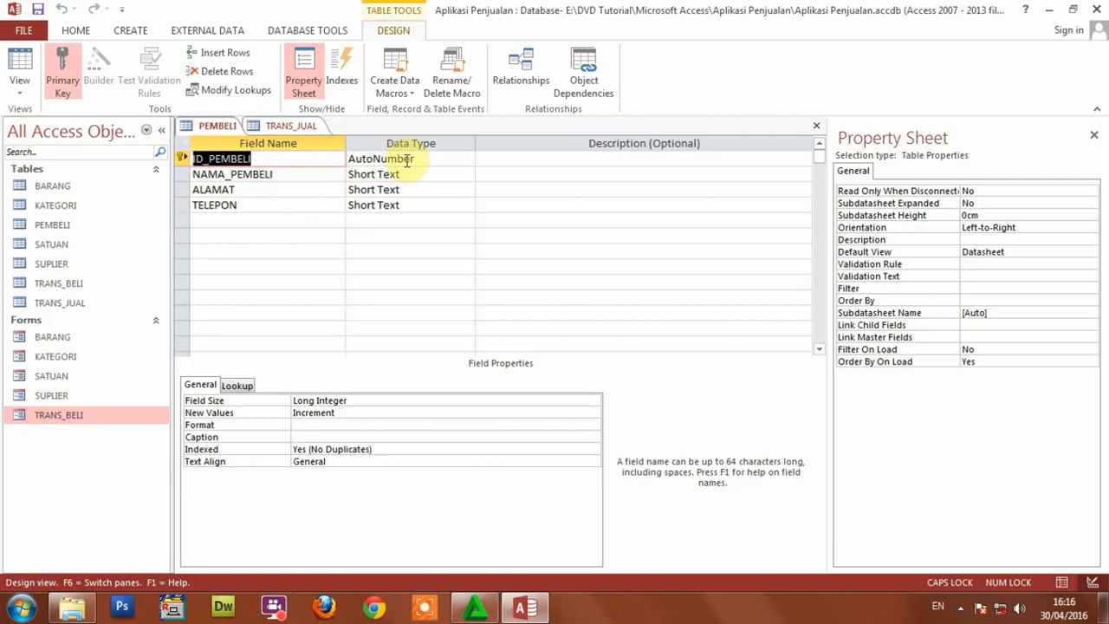
pyautogui.click(291, 125)
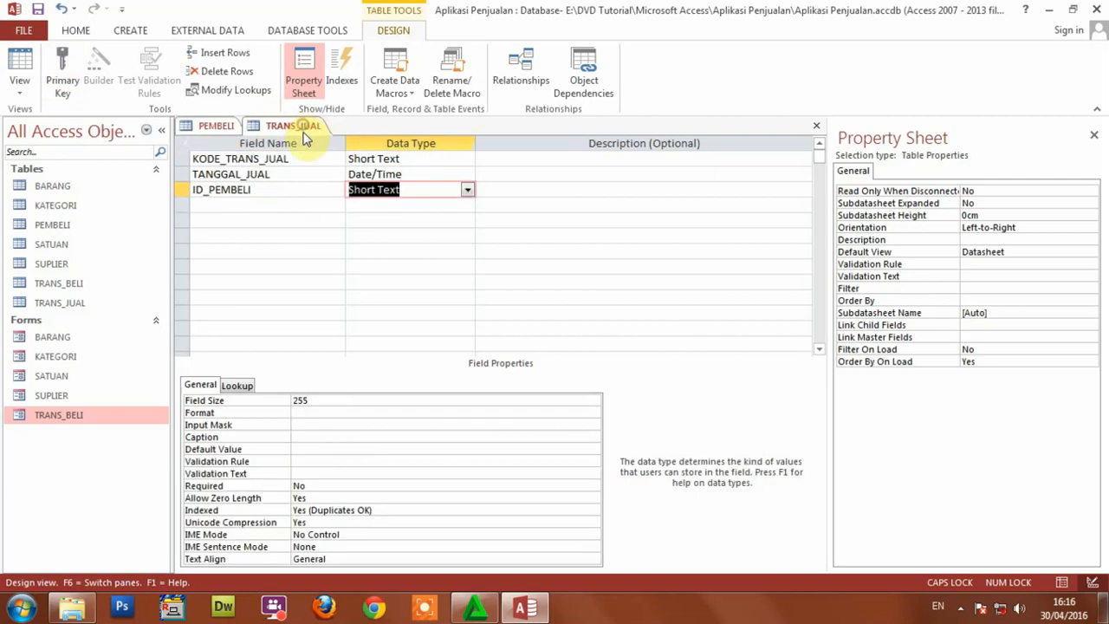
pyautogui.click(467, 191)
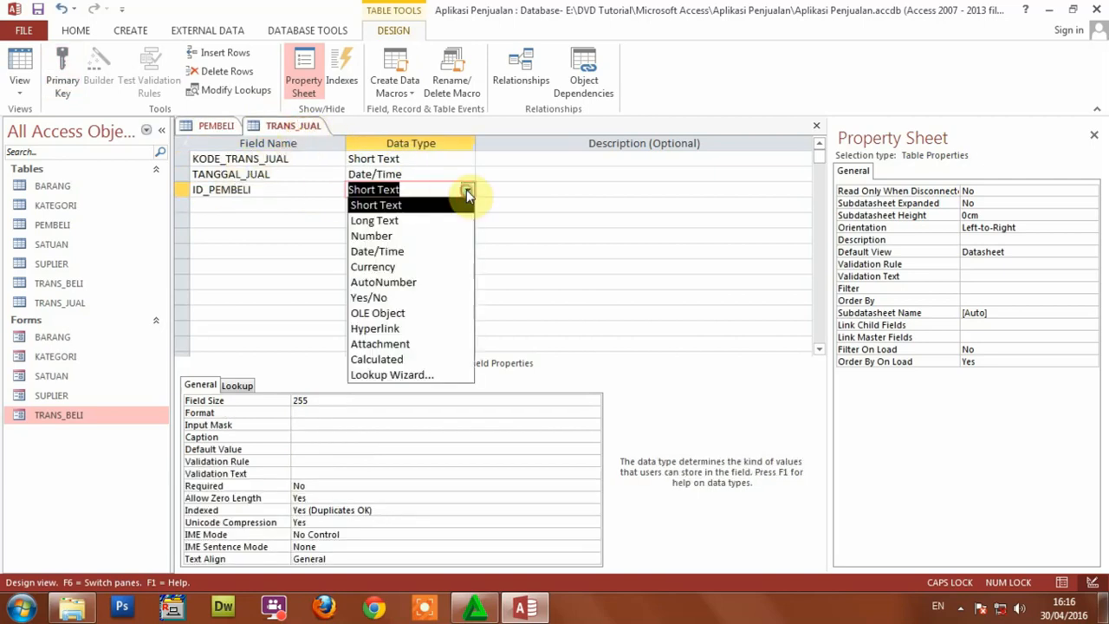
pyautogui.click(401, 237)
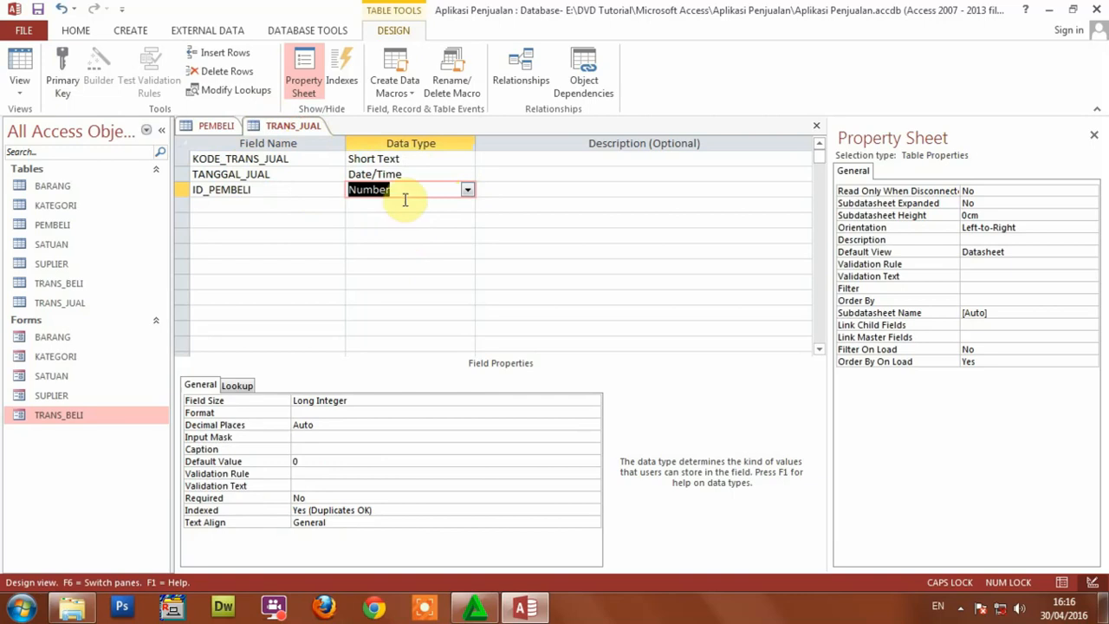
pyautogui.click(216, 126)
pyautogui.click(368, 159)
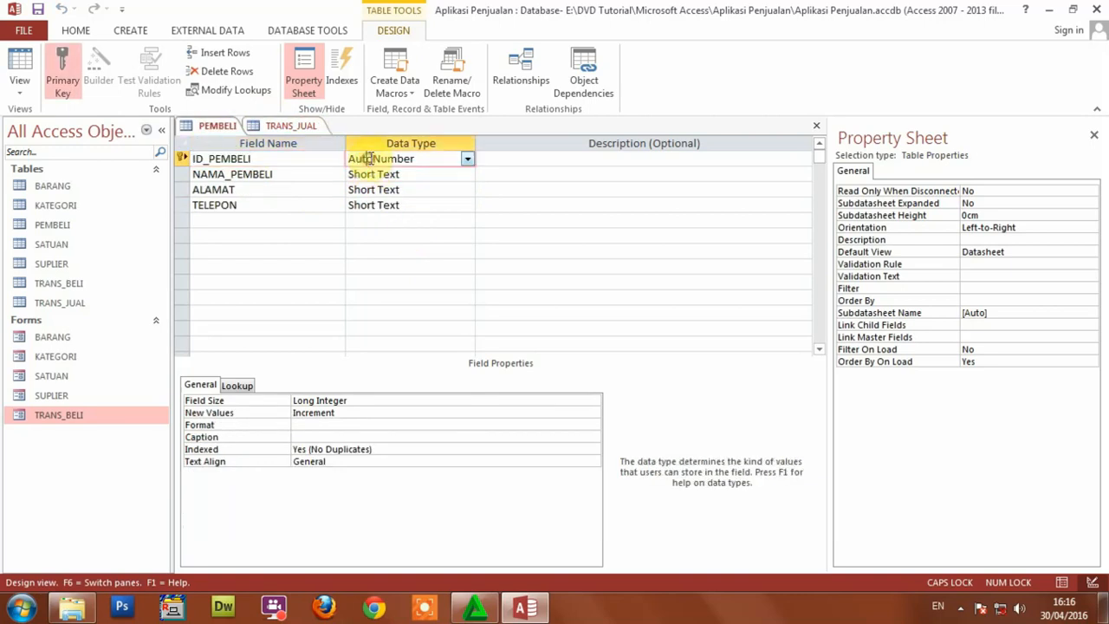
pyautogui.click(292, 126)
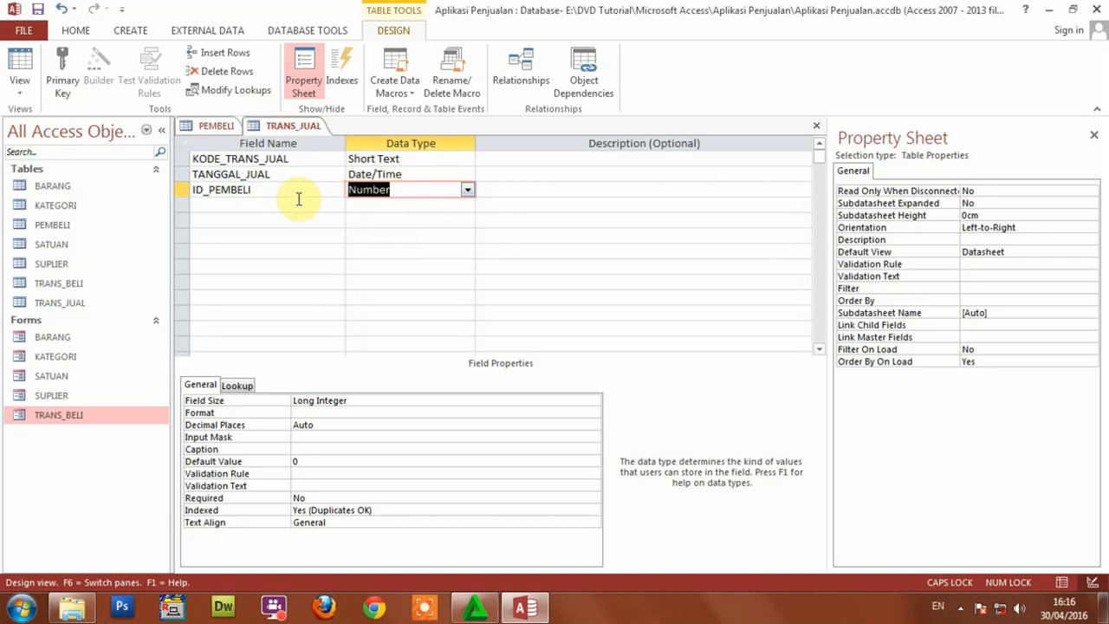
# Add a field named DISKON with the Currency data type below ID_PEMBELI
pyautogui.click(264, 204)
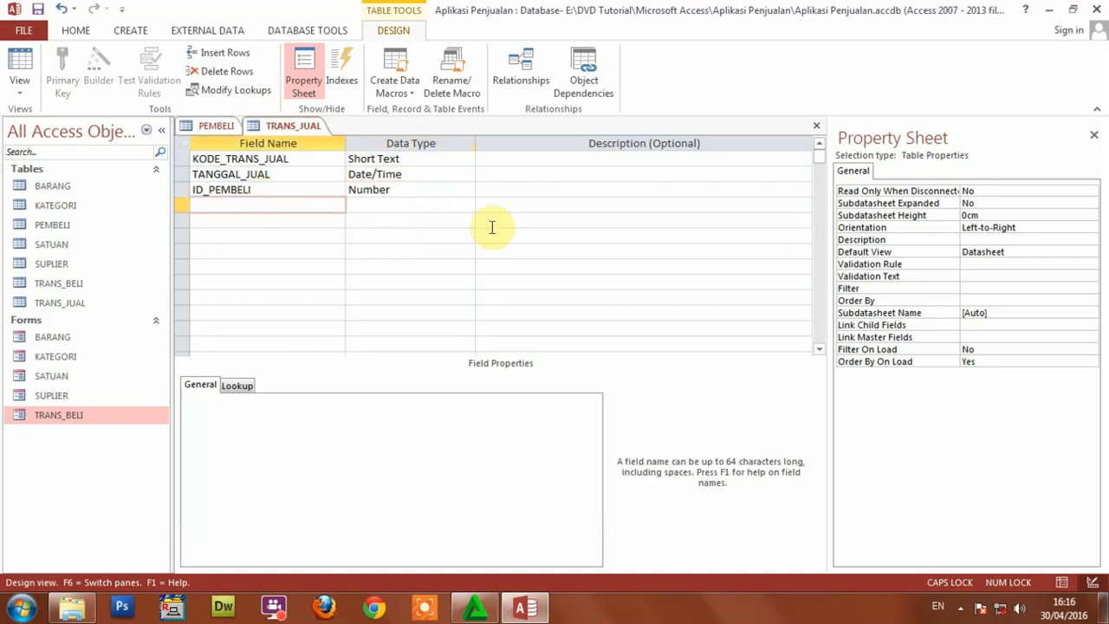
pyautogui.write('DISKON')
pyautogui.press('Tab')
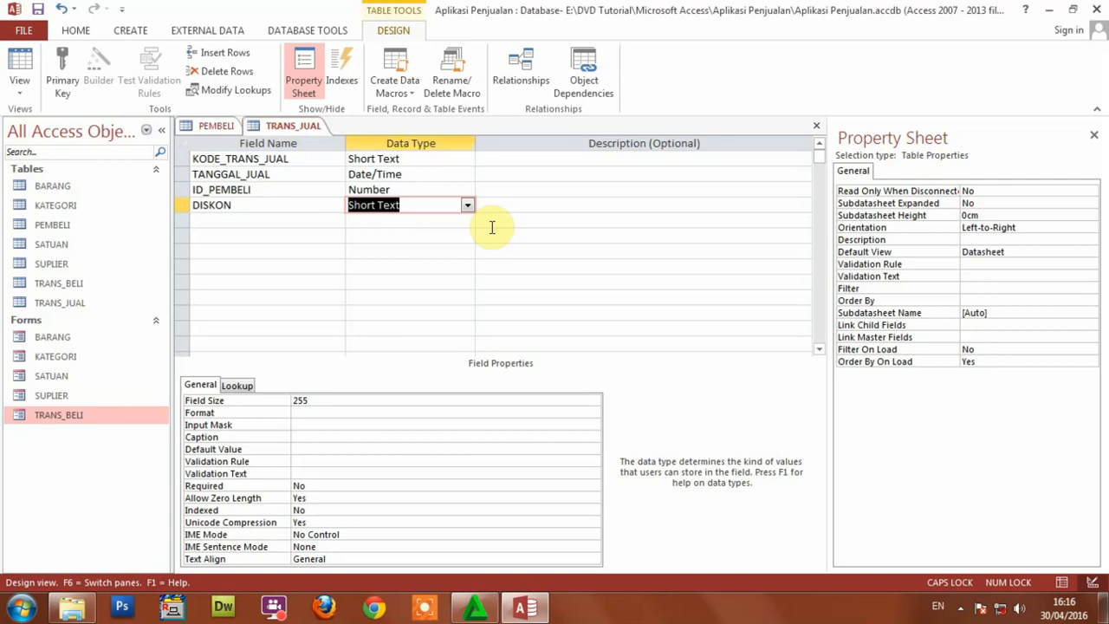
pyautogui.click(467, 206)
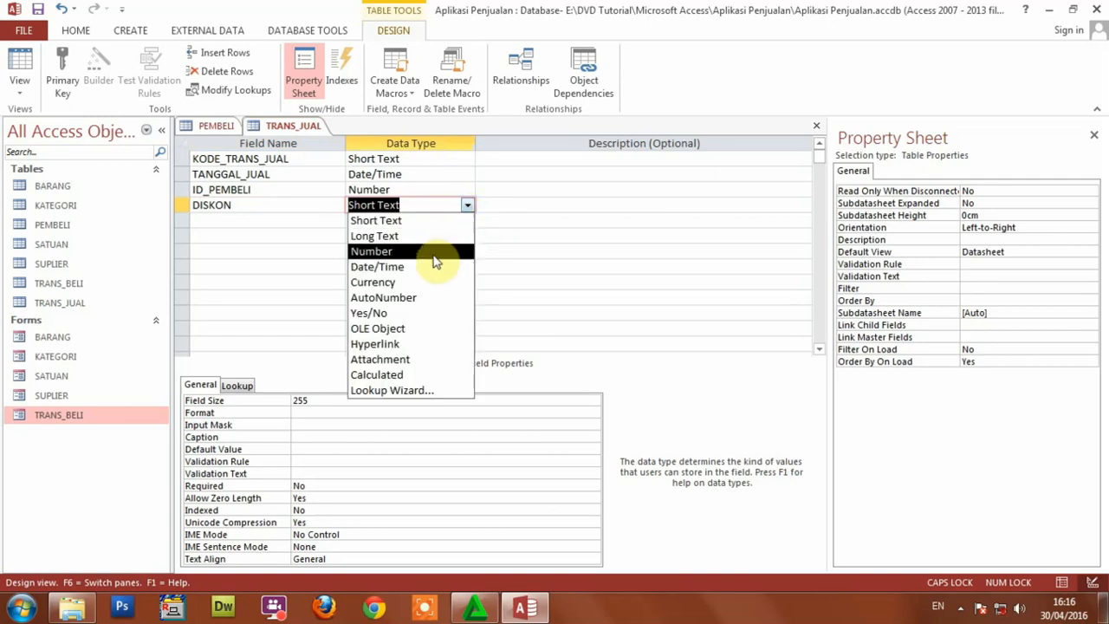
pyautogui.click(394, 284)
# Add two Short Text fields named PREPARED_BY and APPROVED below DISKON
pyautogui.click(251, 220)
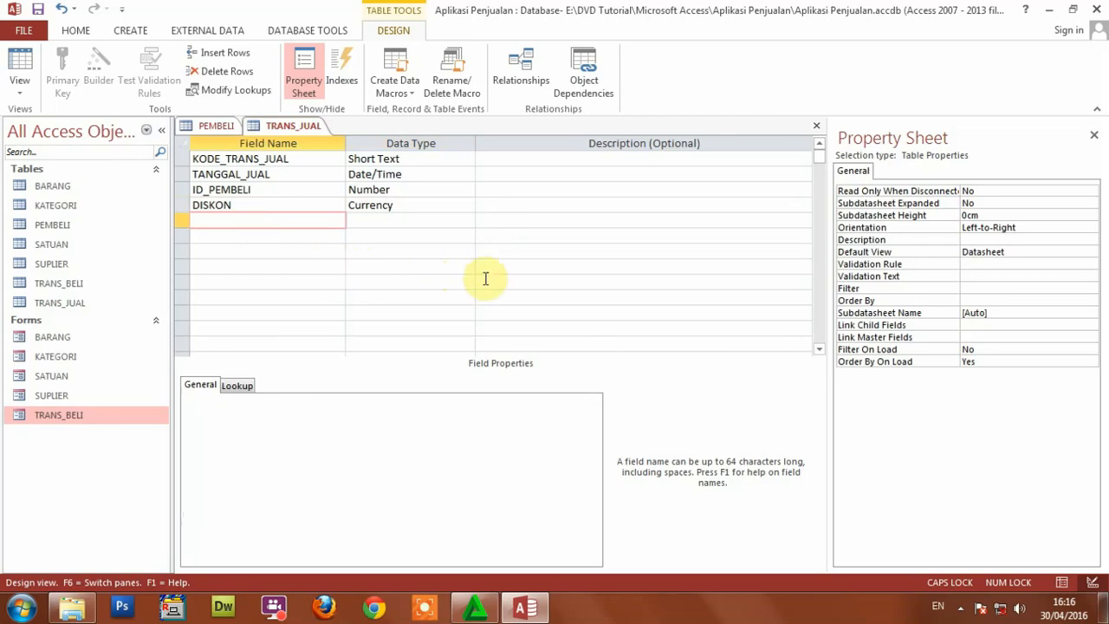
pyautogui.write('PREPARED_BY')
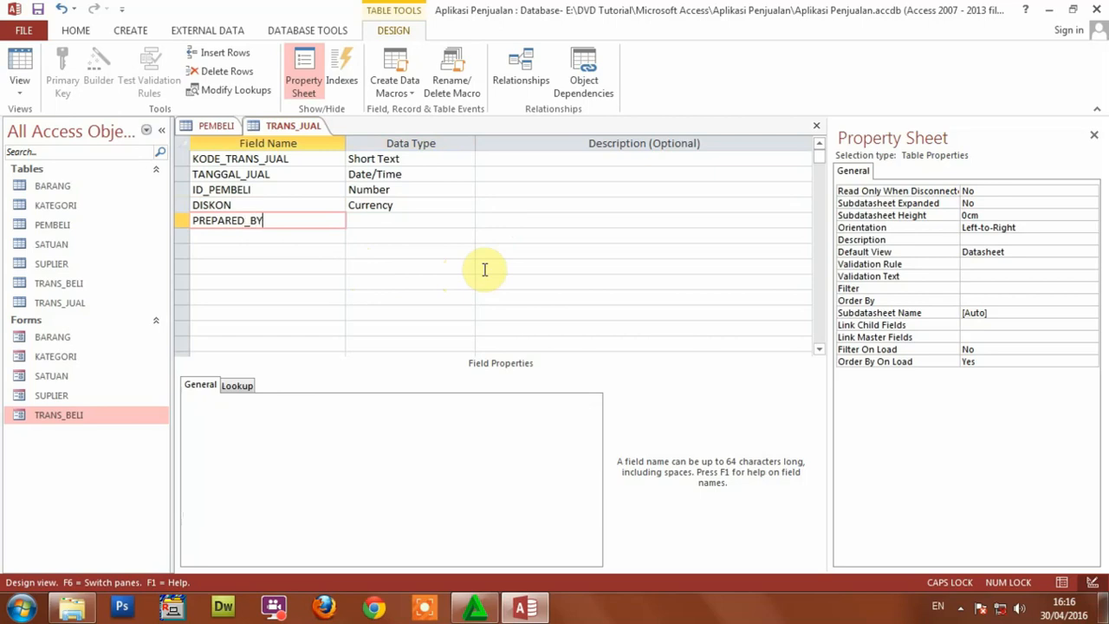
pyautogui.press('Tab')
pyautogui.press('Tab')
pyautogui.press('Tab')
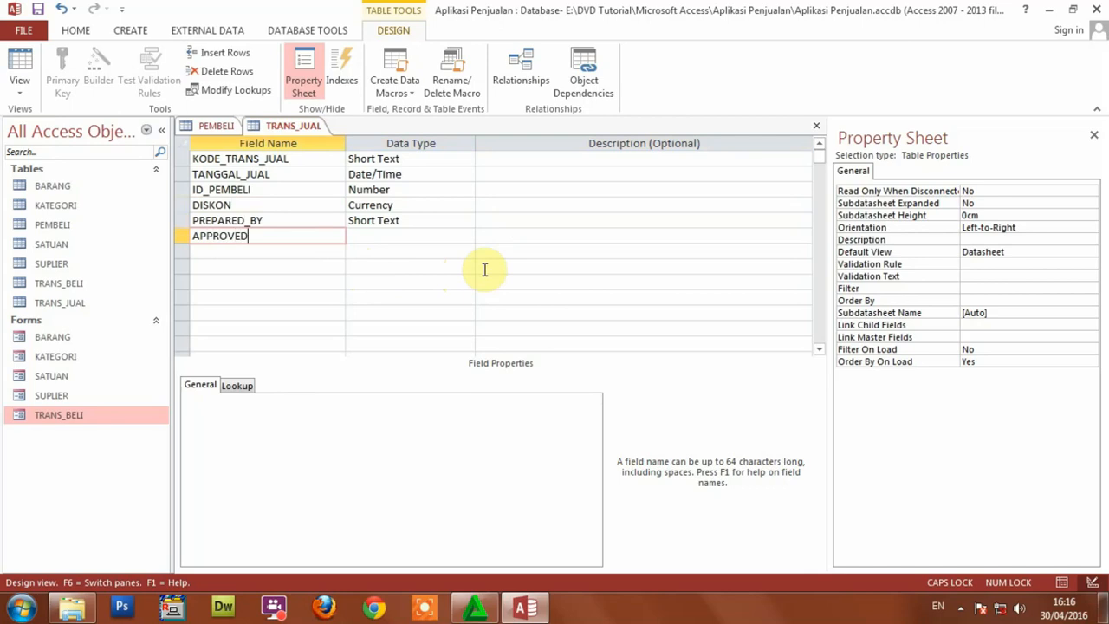
pyautogui.press('Tab')
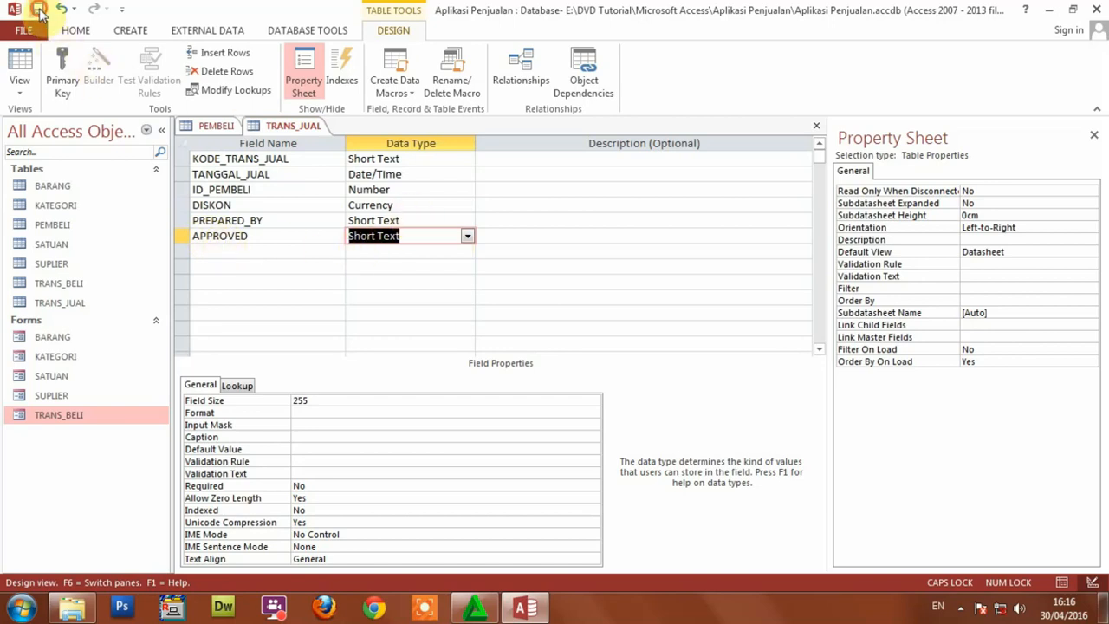
# Make KODE_TRANS_JUAL the primary key of the TRANS_JUAL table and save the table
pyautogui.click(250, 158)
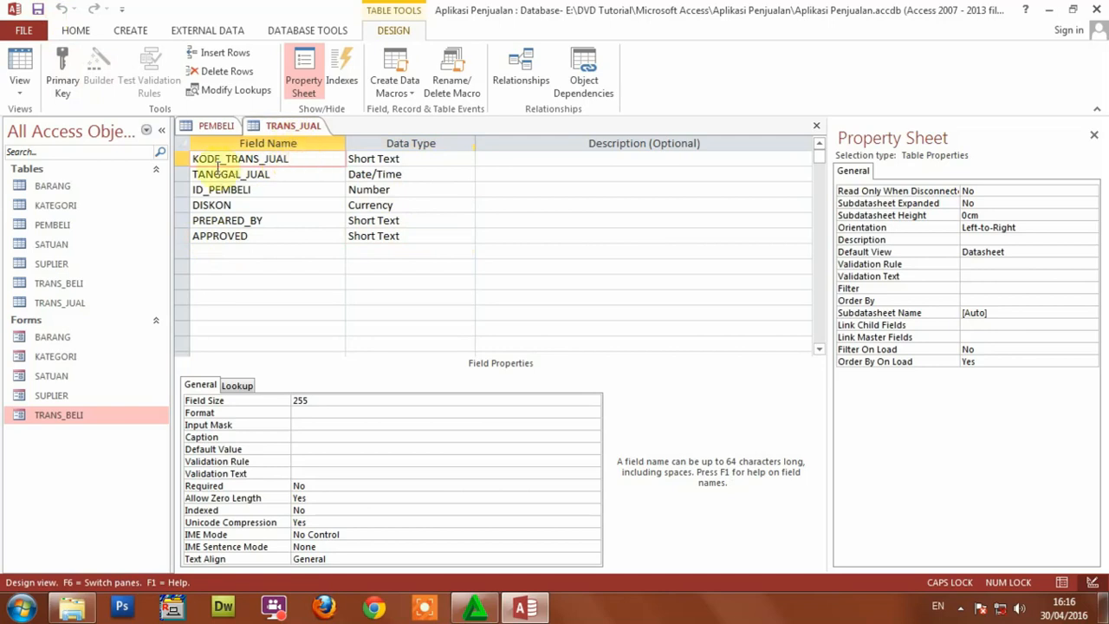
pyautogui.click(300, 159)
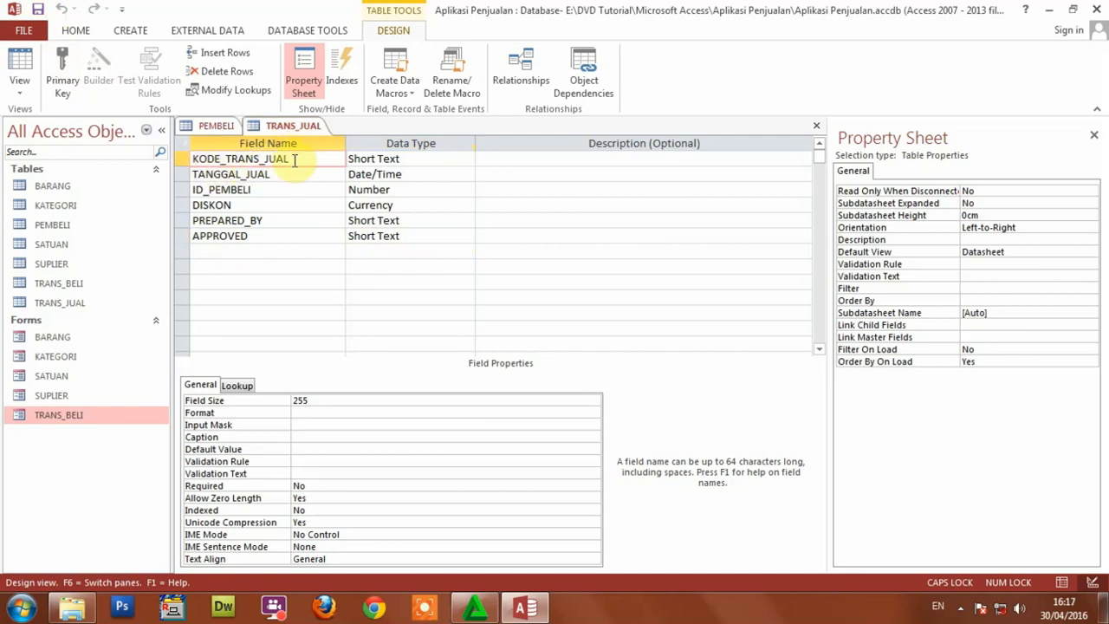
pyautogui.click(72, 80)
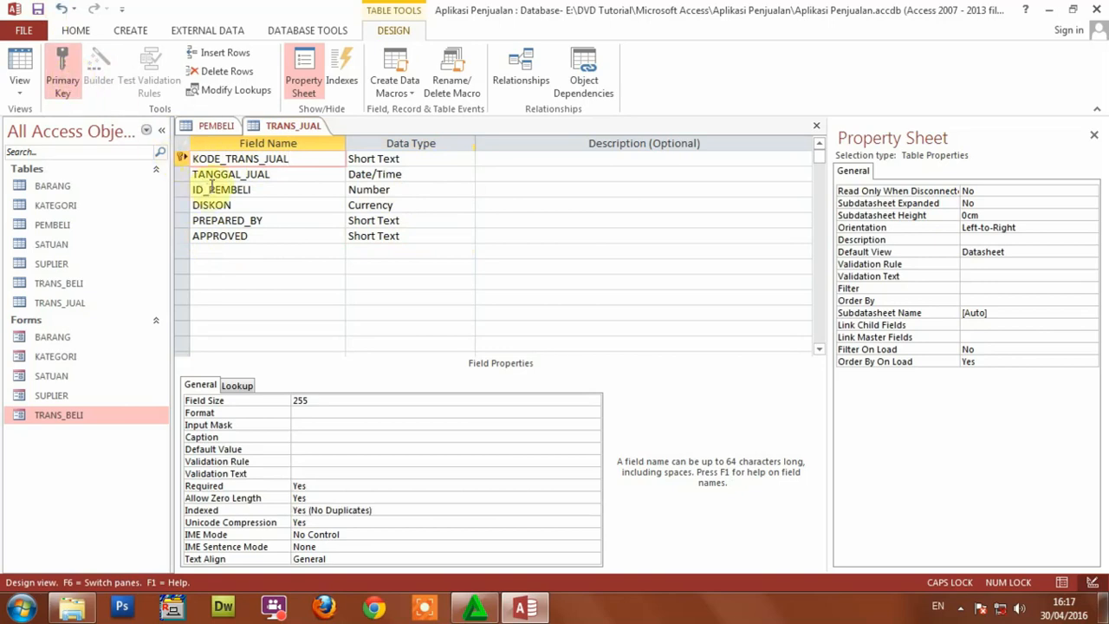
pyautogui.click(426, 160)
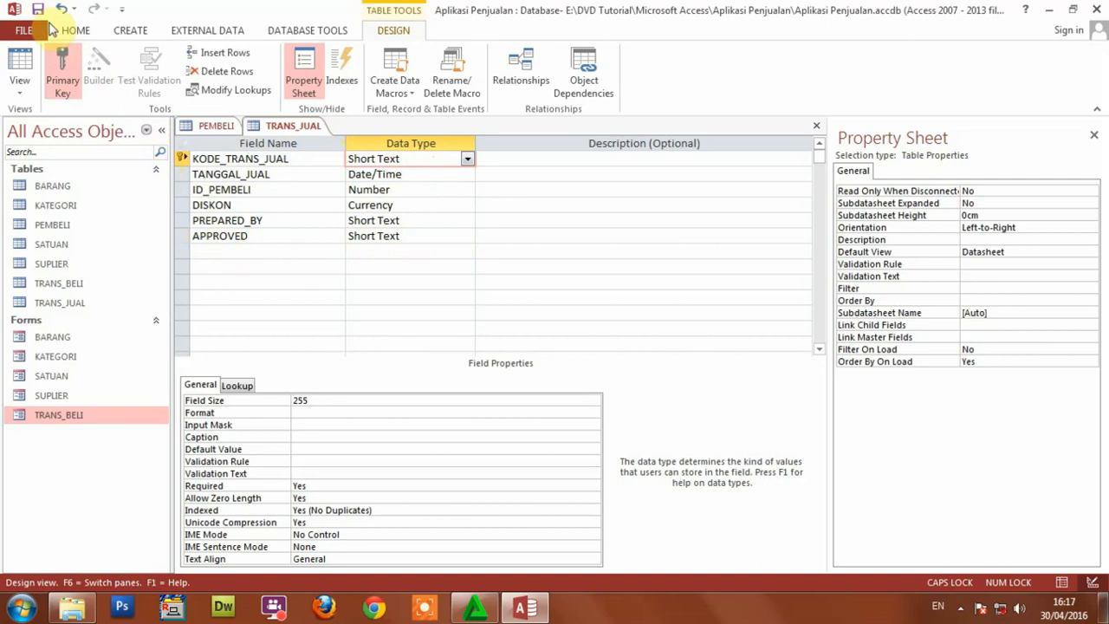
pyautogui.click(39, 11)
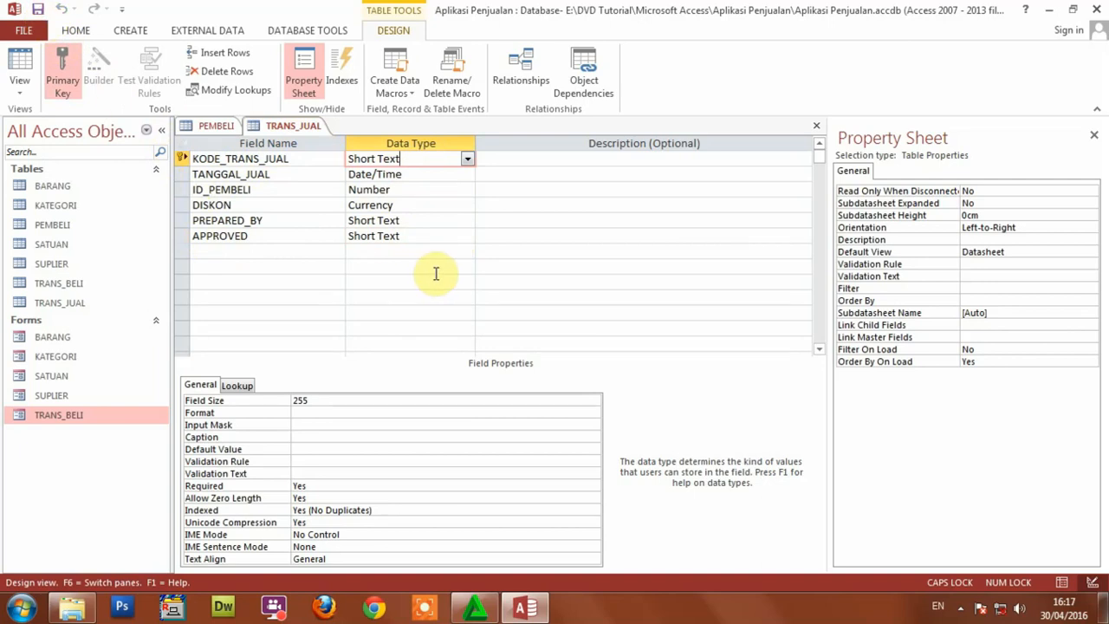
# Review the fields of the PEMBELI and TRANS_JUAL tables, going through TRANS_JUAL from KODE_TRANS_JUAL to APPROVED and examining ID_PEMBELI
pyautogui.click(216, 126)
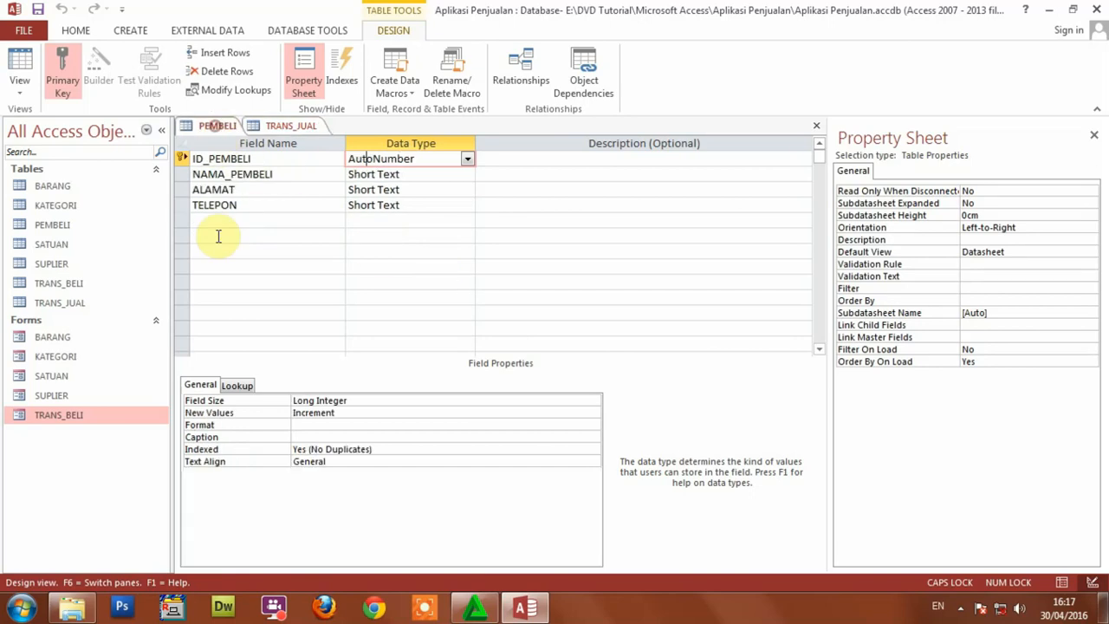
pyautogui.click(286, 126)
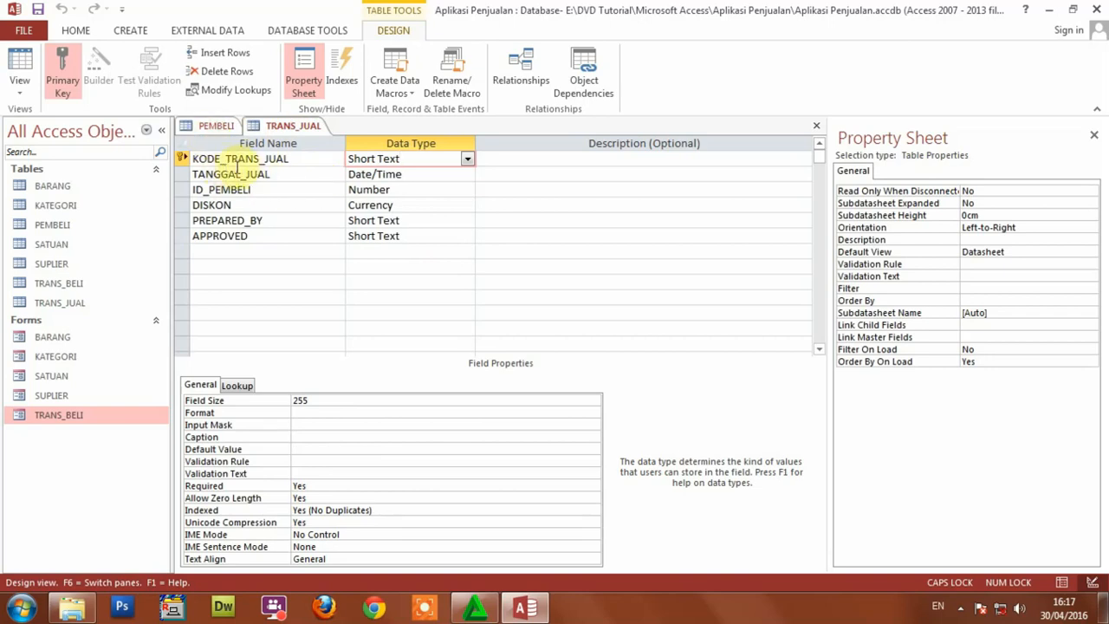
pyautogui.click(310, 160)
pyautogui.moveTo(326, 160); pyautogui.dragTo(188, 159)
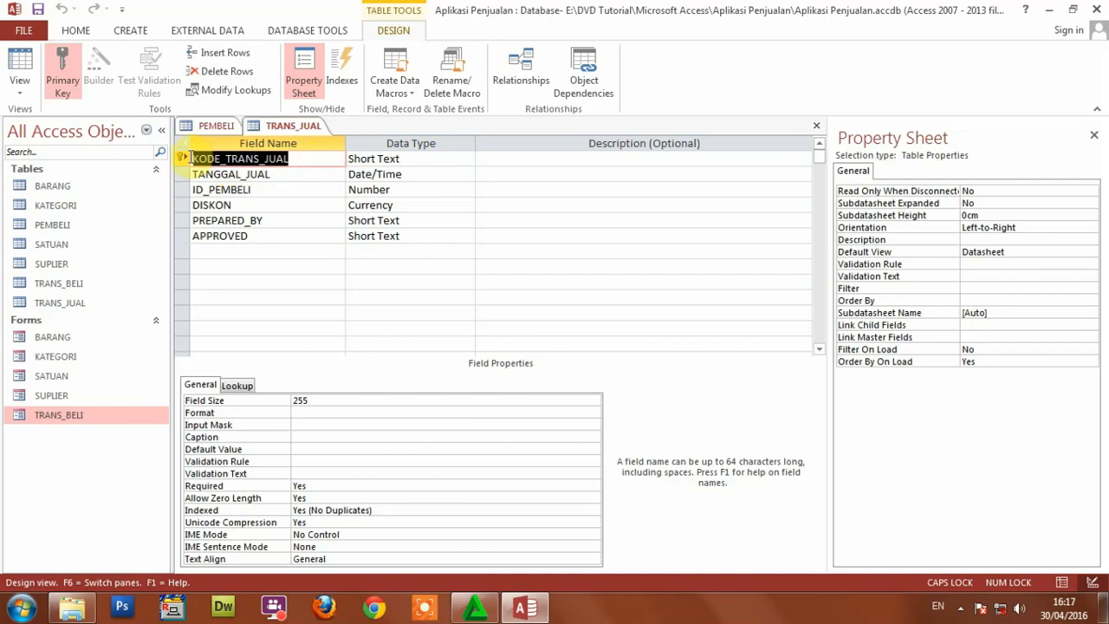
pyautogui.moveTo(302, 175); pyautogui.dragTo(191, 175)
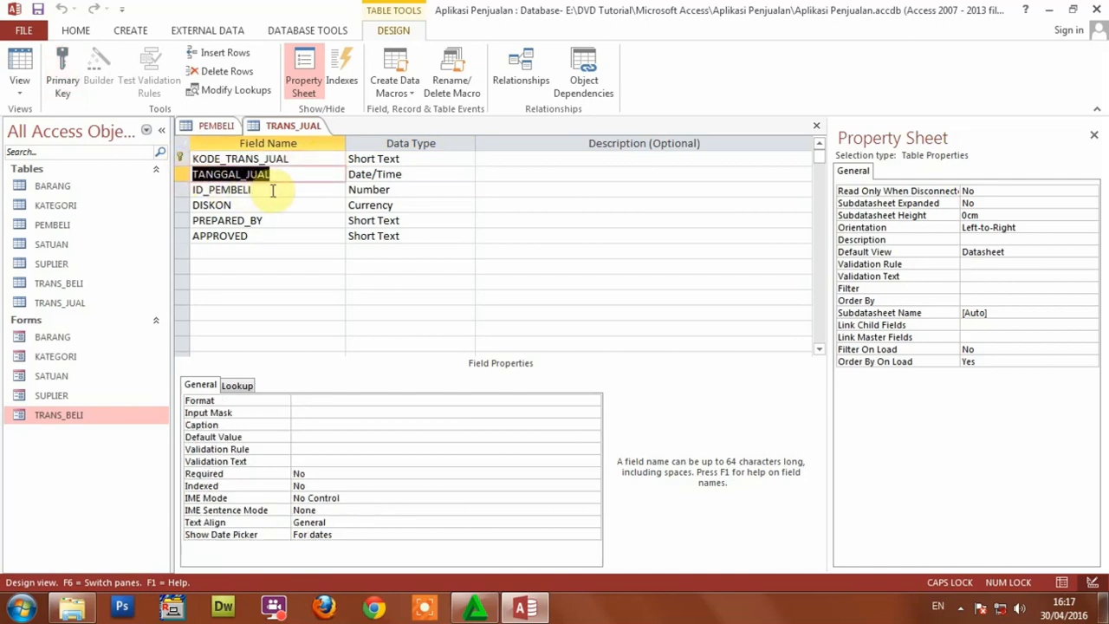
pyautogui.moveTo(282, 189); pyautogui.dragTo(192, 188)
pyautogui.moveTo(251, 205); pyautogui.dragTo(192, 204)
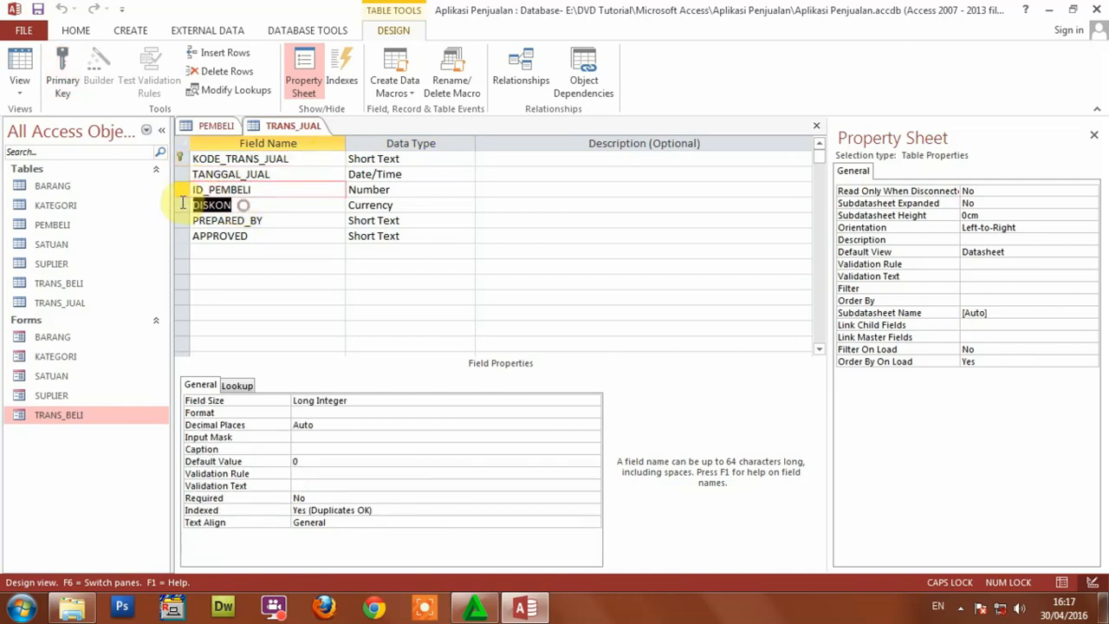
pyautogui.moveTo(285, 221); pyautogui.dragTo(189, 220)
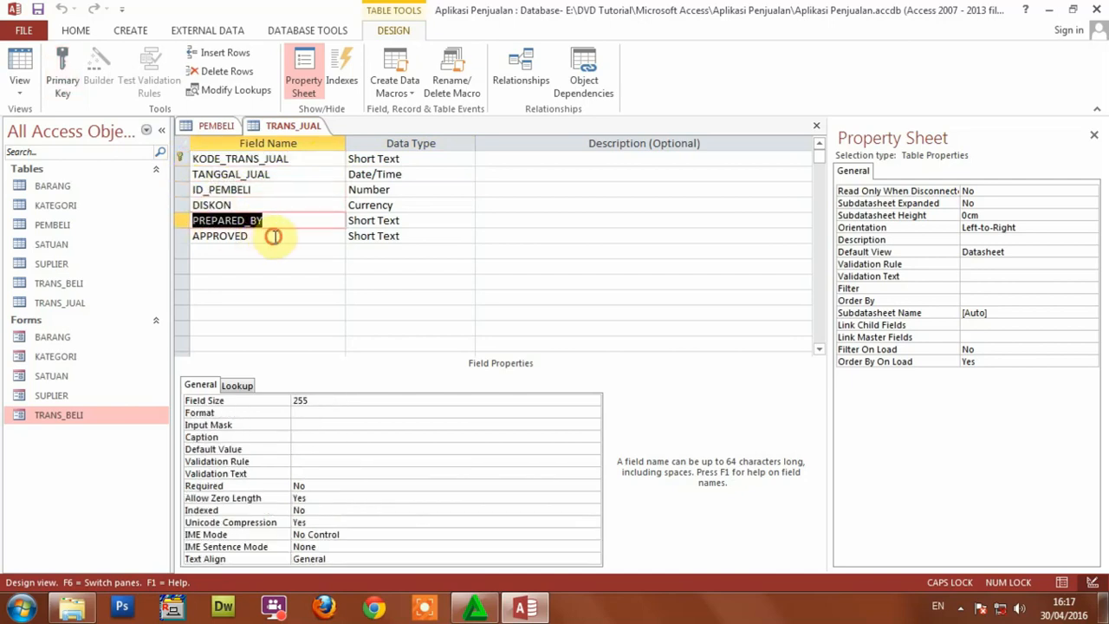
pyautogui.moveTo(272, 236); pyautogui.dragTo(185, 234)
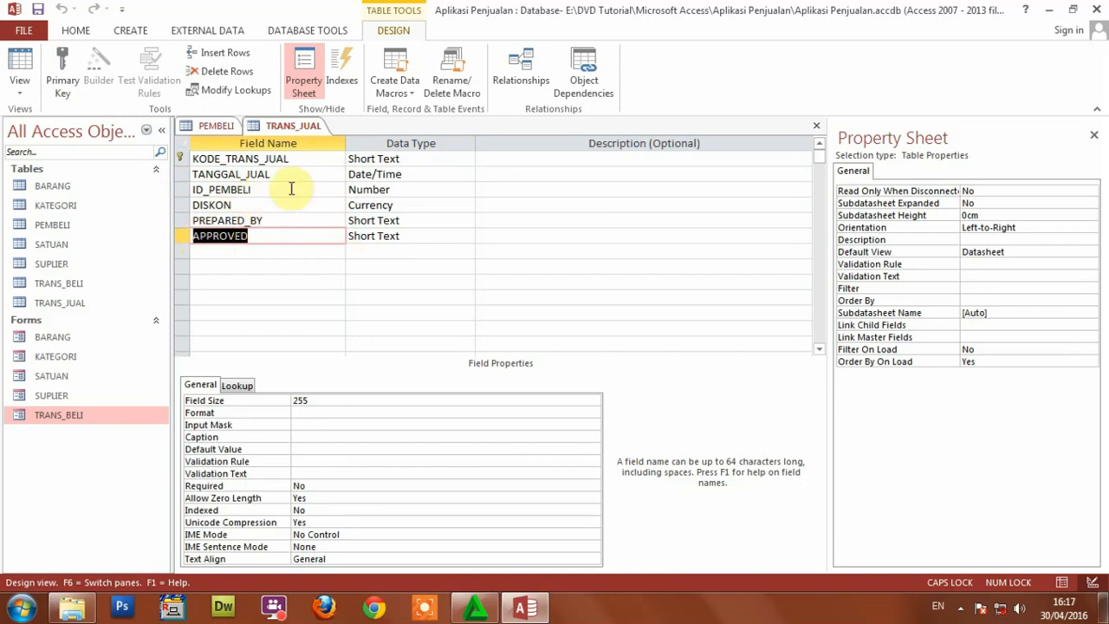
pyautogui.click(264, 189)
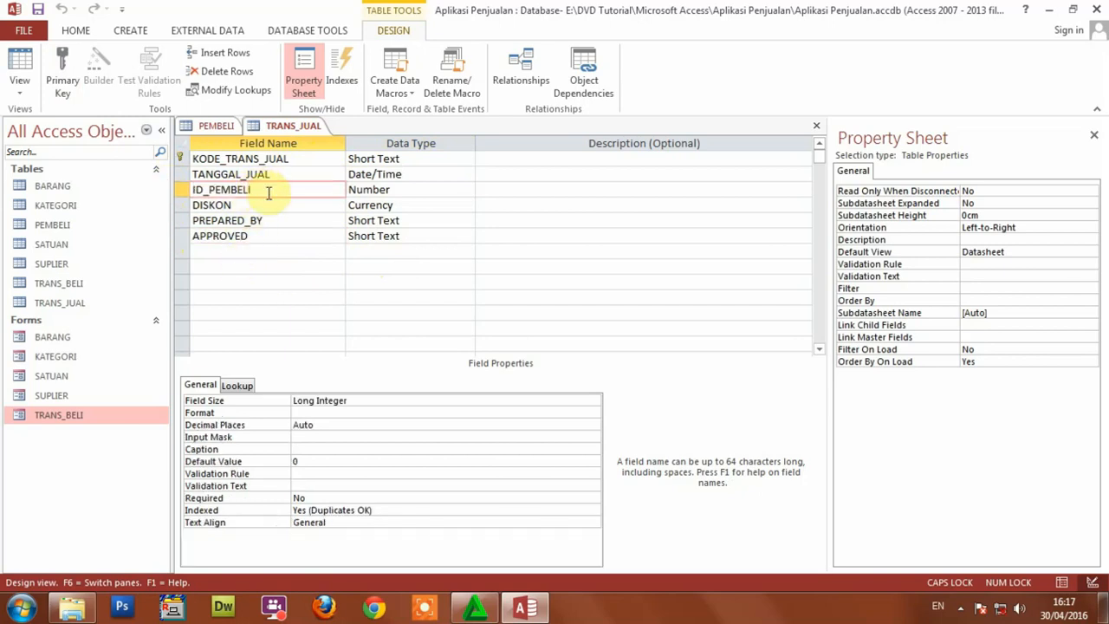
pyautogui.click(238, 206)
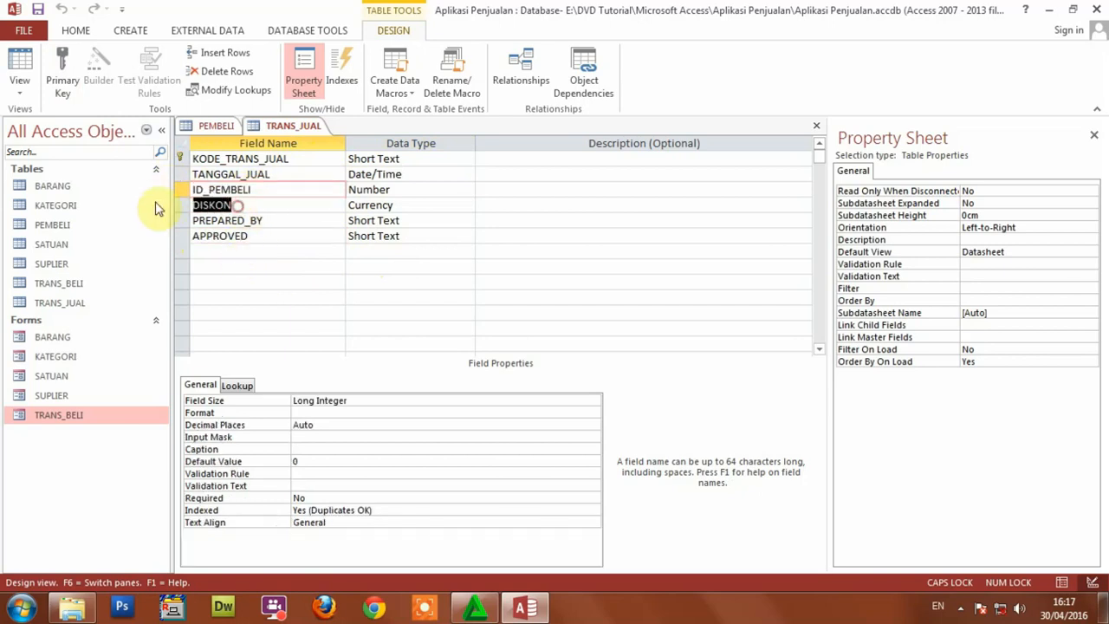
pyautogui.click(278, 174)
pyautogui.click(245, 222)
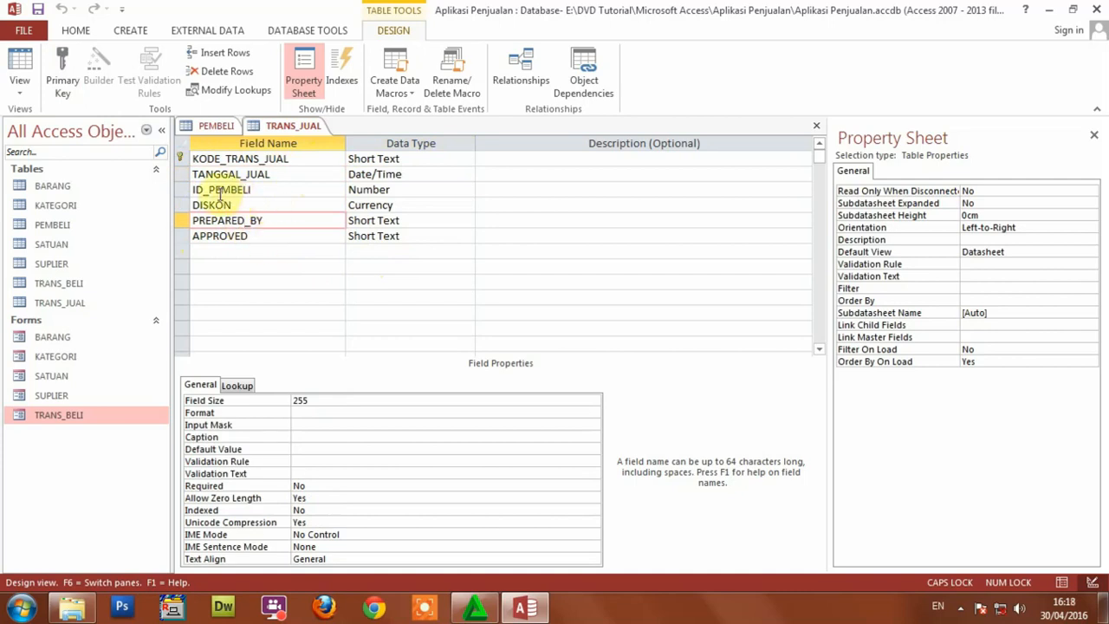
pyautogui.moveTo(282, 191); pyautogui.dragTo(200, 188)
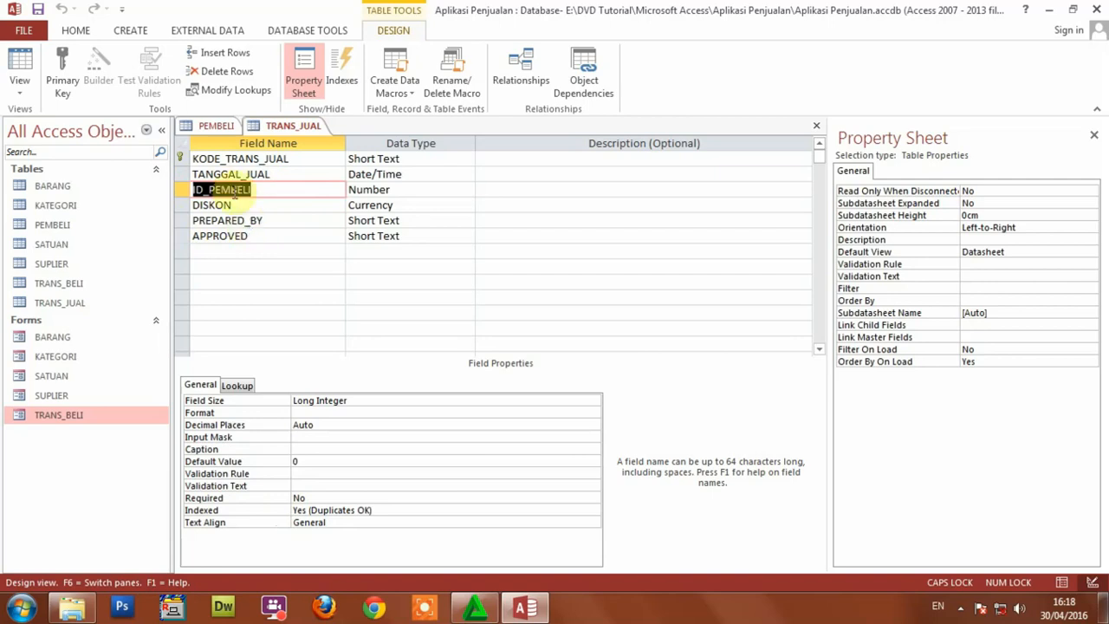
pyautogui.click(296, 192)
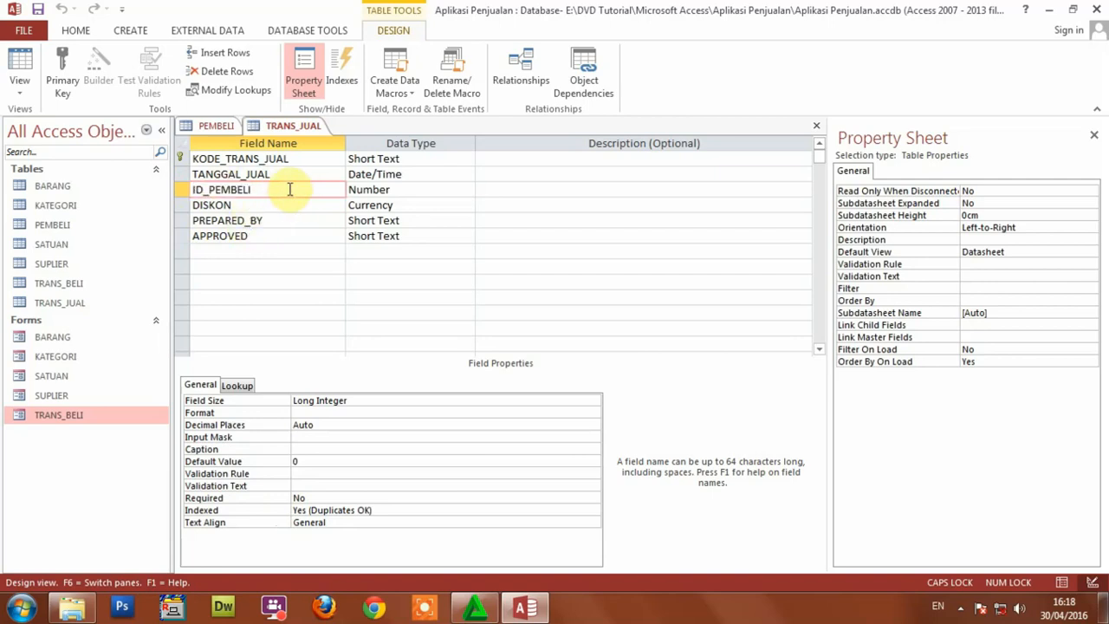
# Start a new table in Design view with a Short Text field KODE_TRANS_JUAL, comparing it with the key field of TRANS_JUAL
pyautogui.click(130, 33)
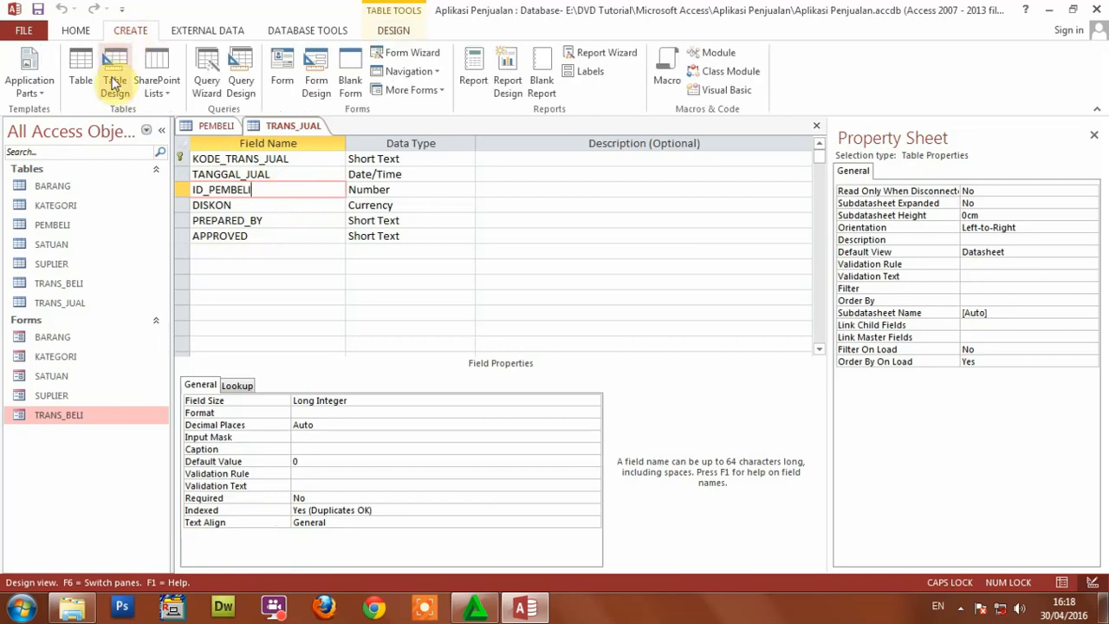
pyautogui.click(115, 83)
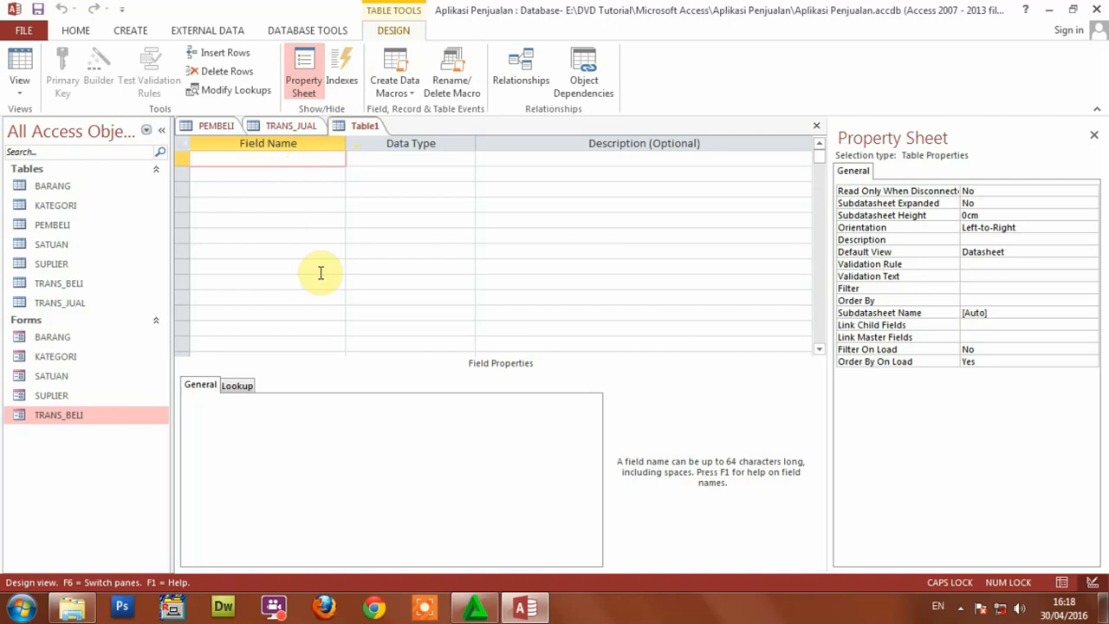
pyautogui.write('KODE_TRANS_JUAL')
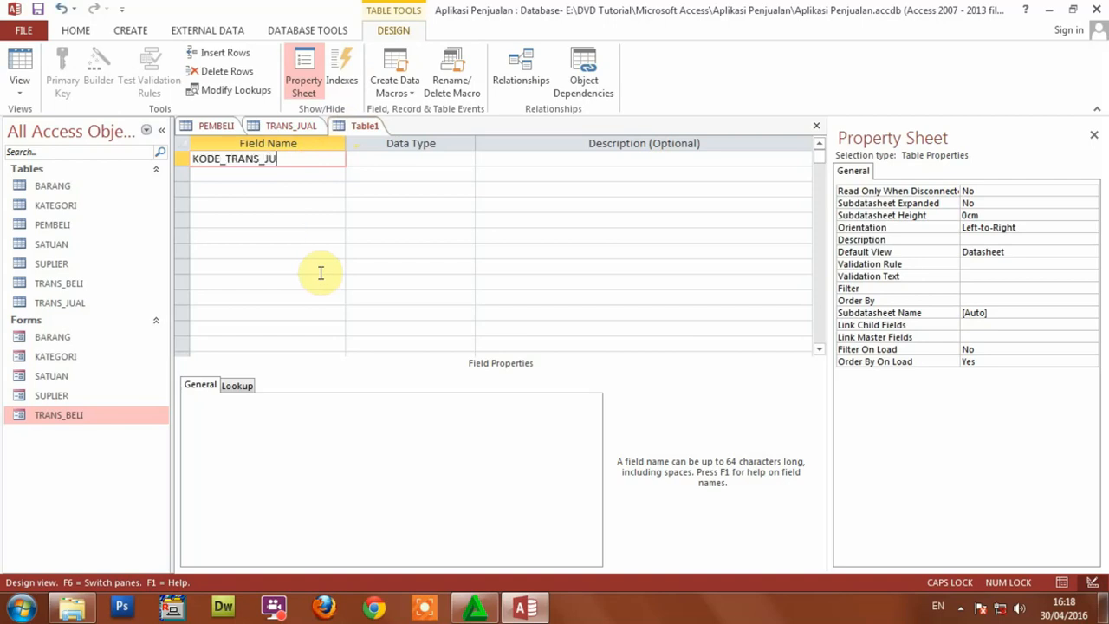
pyautogui.click(292, 126)
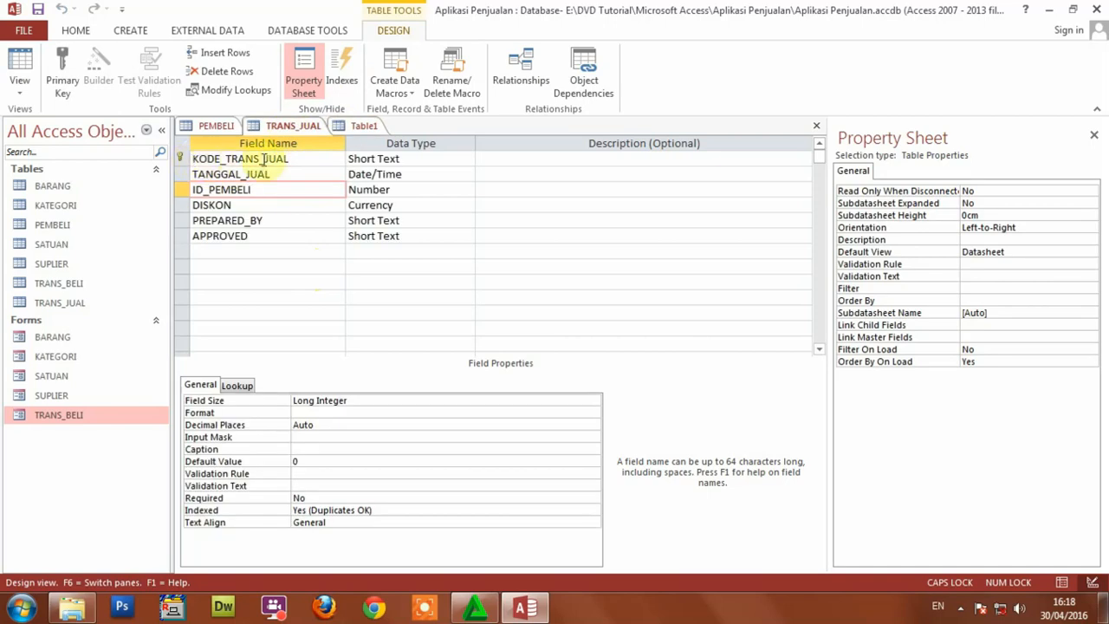
pyautogui.click(362, 125)
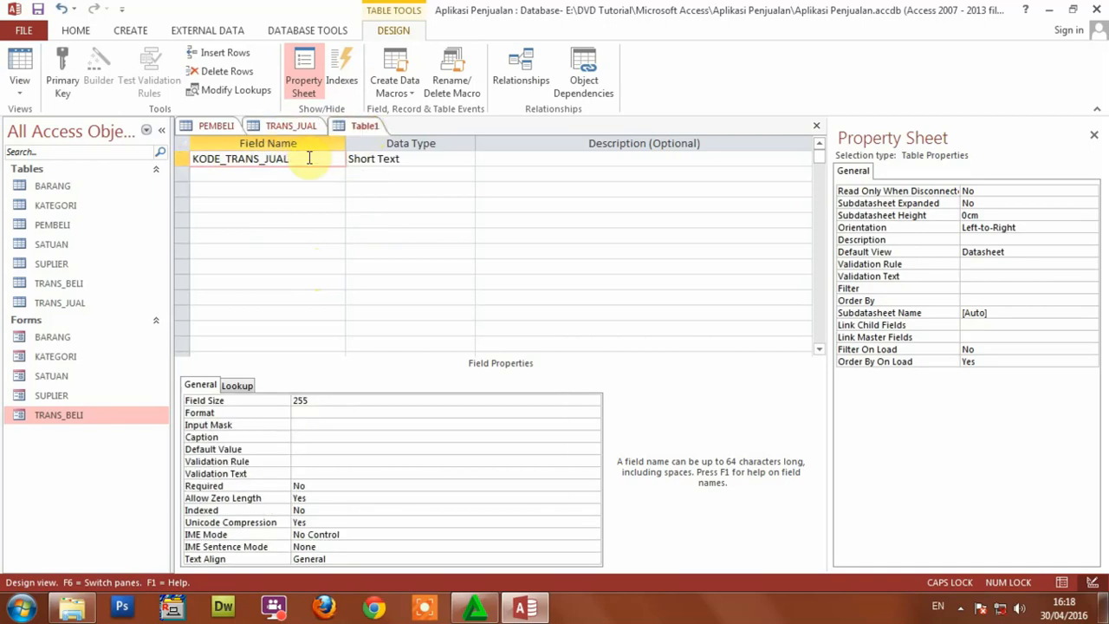
pyautogui.click(291, 125)
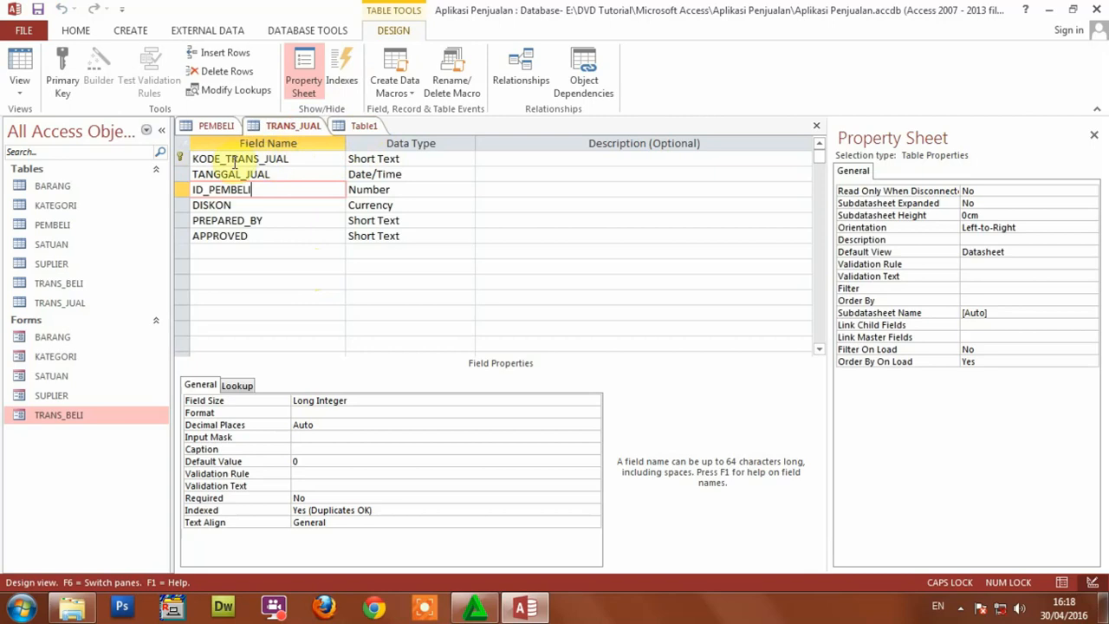
pyautogui.click(312, 159)
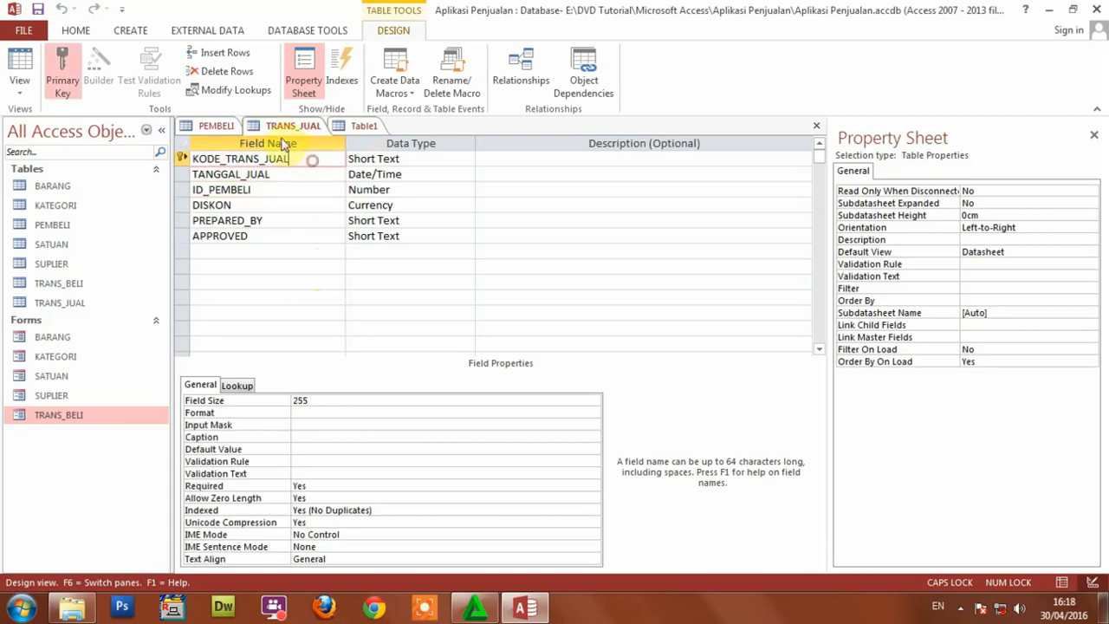
pyautogui.click(362, 127)
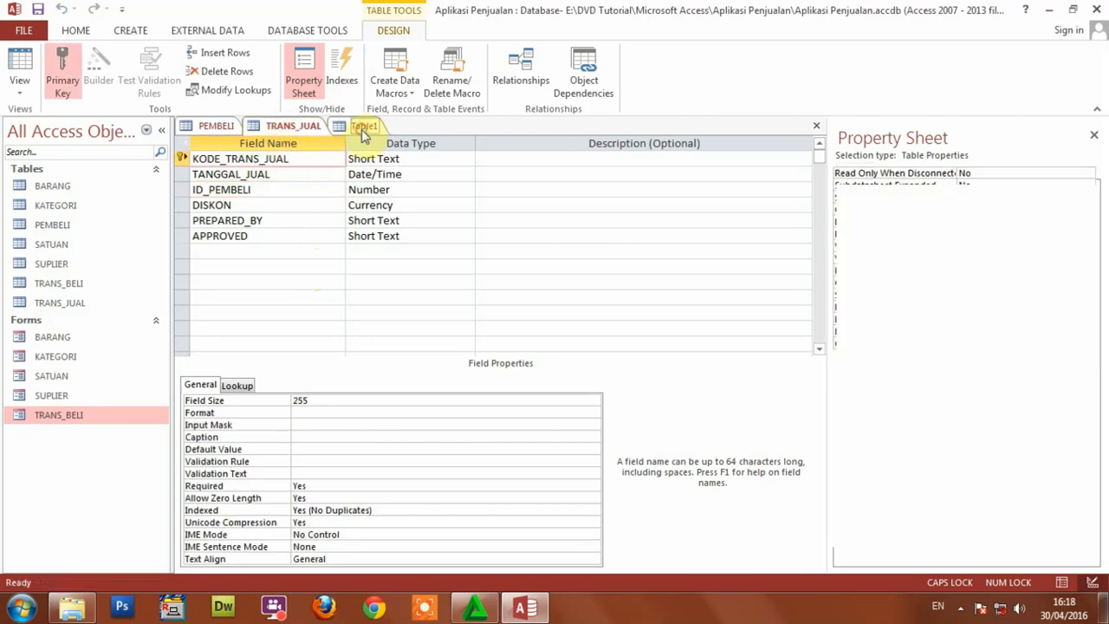
pyautogui.click(433, 161)
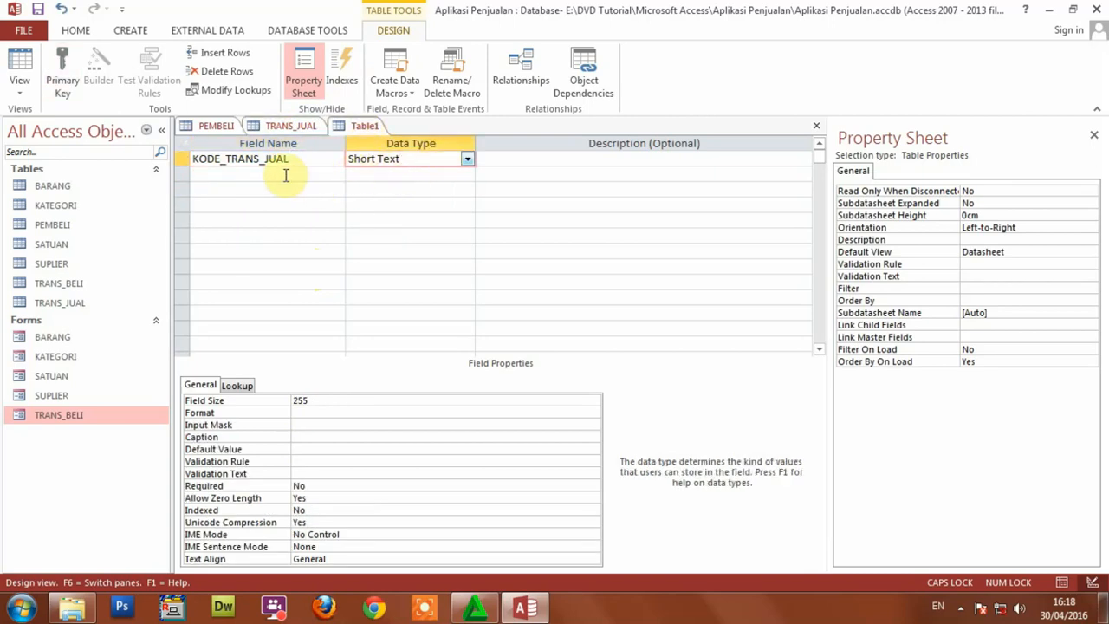
# Save the new table as DETAIL_TRANS_JUAL without creating a primary key
pyautogui.click(37, 9)
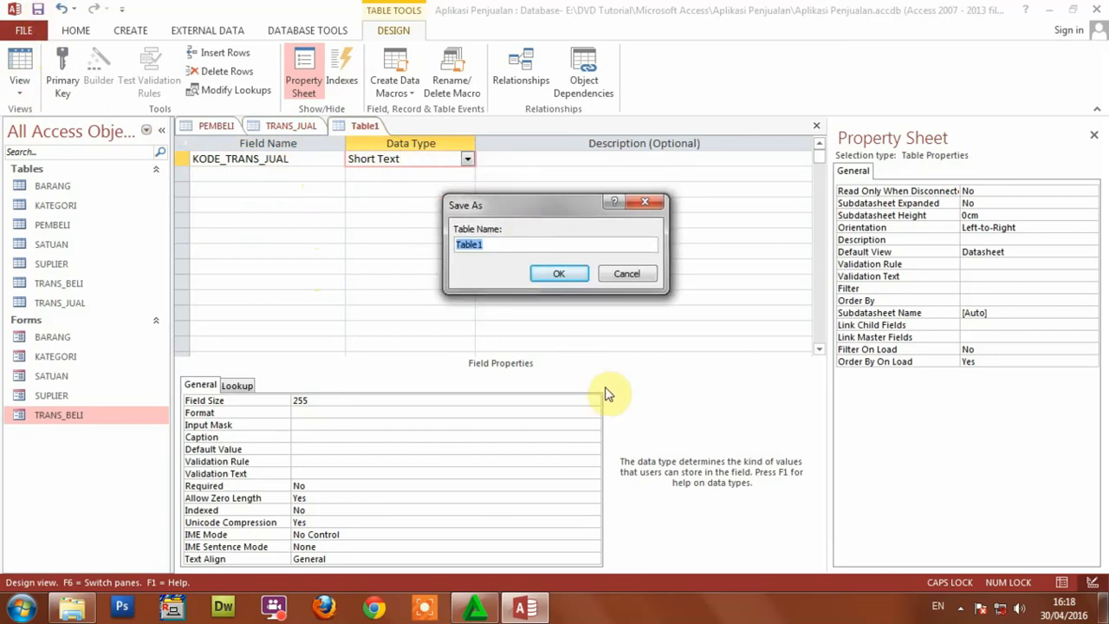
pyautogui.write('DETAI')
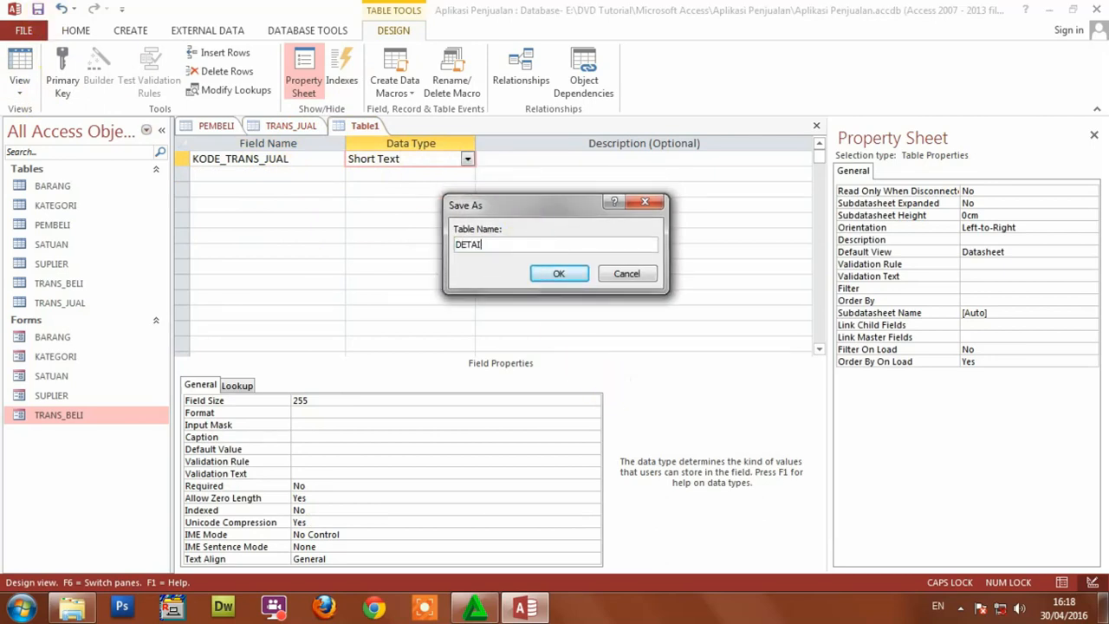
pyautogui.write('L_TRANS_JUAL')
pyautogui.click(558, 273)
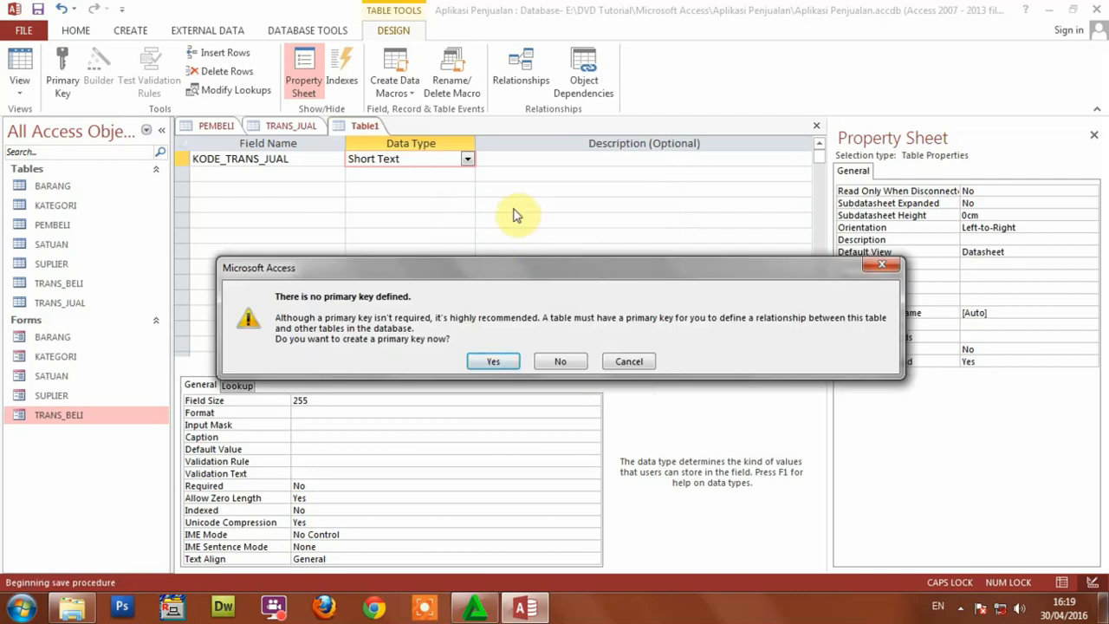
pyautogui.click(562, 361)
# Add a Short Text field named NAMA_BARANG below KODE_TRANS_JUAL in DETAIL_TRANS_JUAL
pyautogui.click(230, 173)
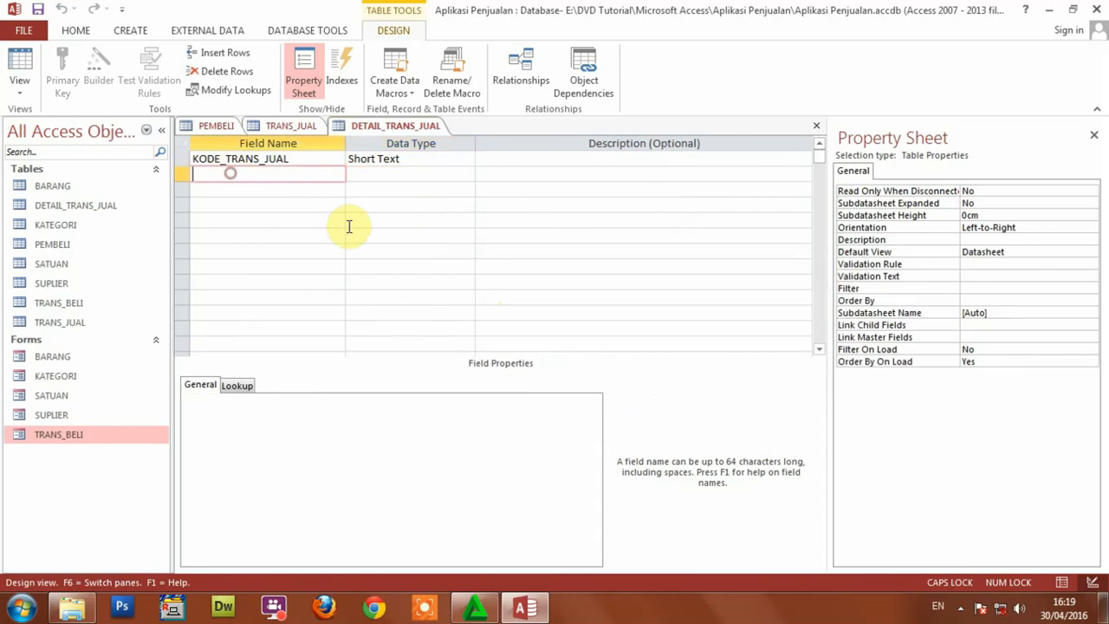
pyautogui.write('NAMA')
pyautogui.write('_BARANG')
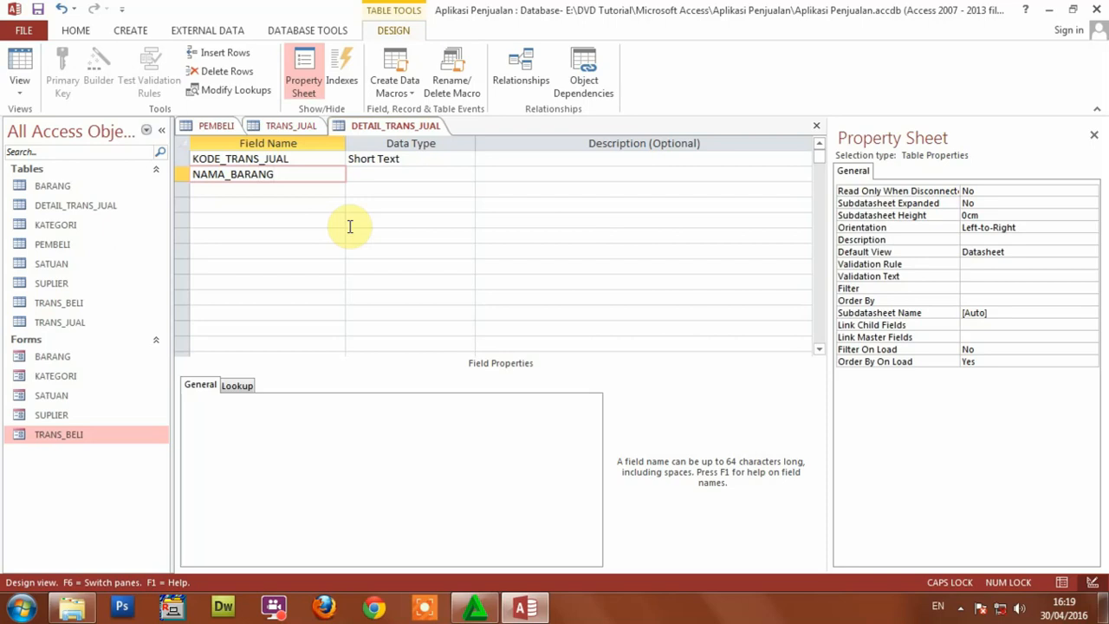
pyautogui.click(364, 174)
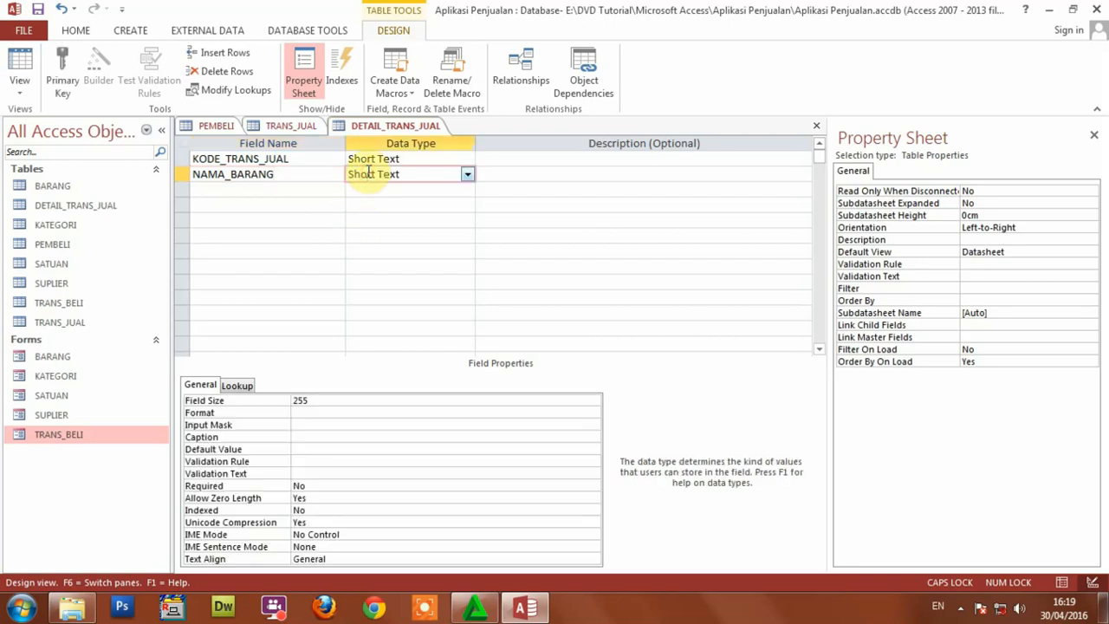
# Add a field named JUMLAH with the Number data type below NAMA_BARANG
pyautogui.click(266, 189)
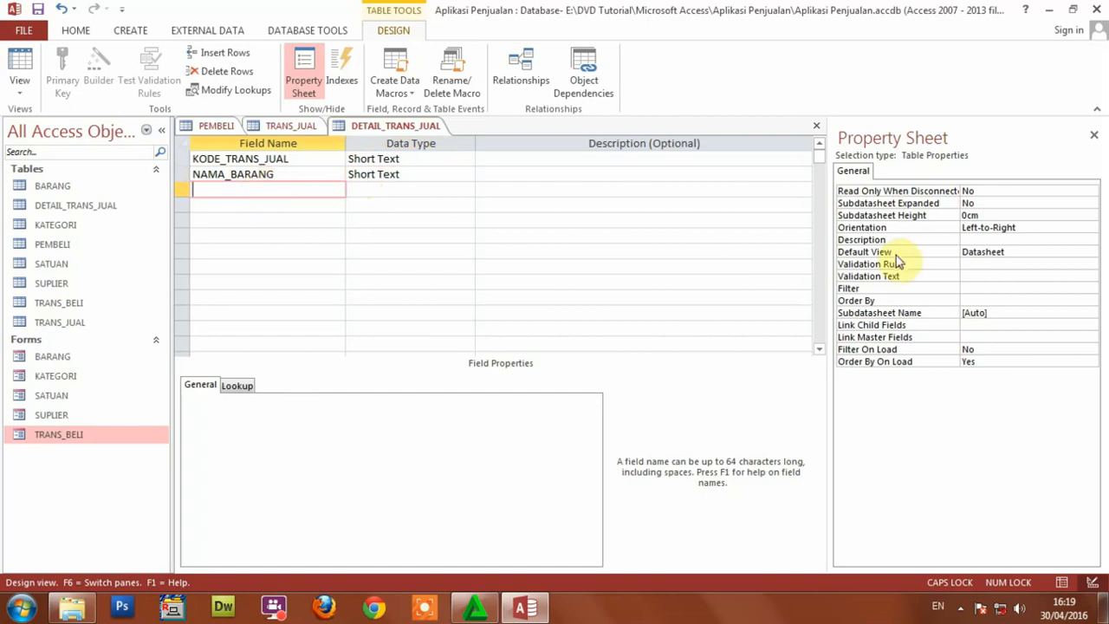
pyautogui.write('JUMLAH')
pyautogui.press('Tab')
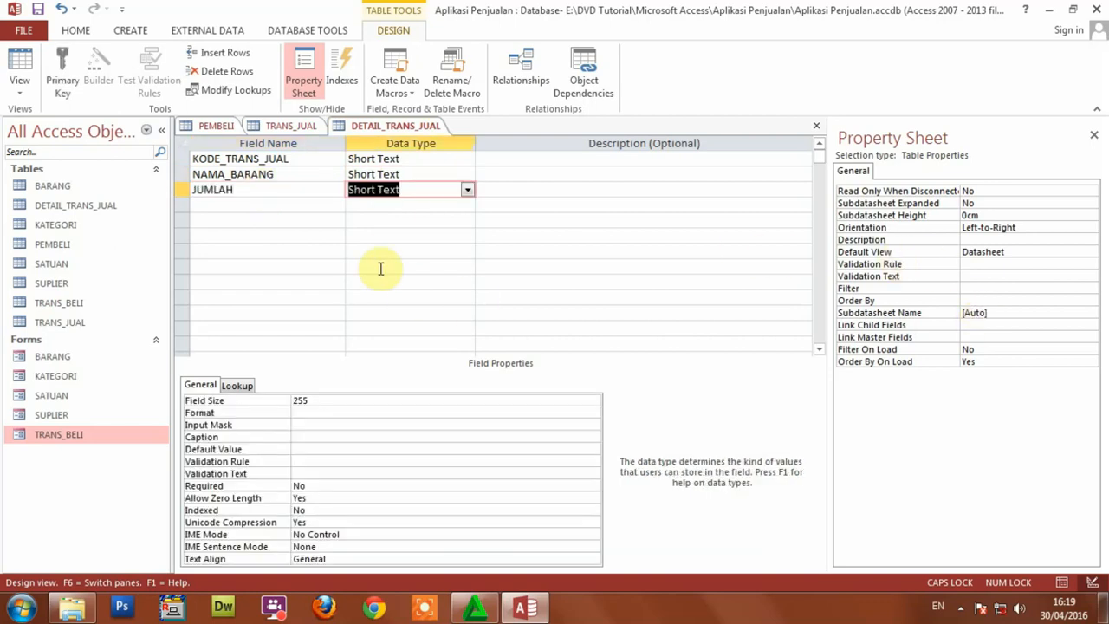
pyautogui.click(467, 190)
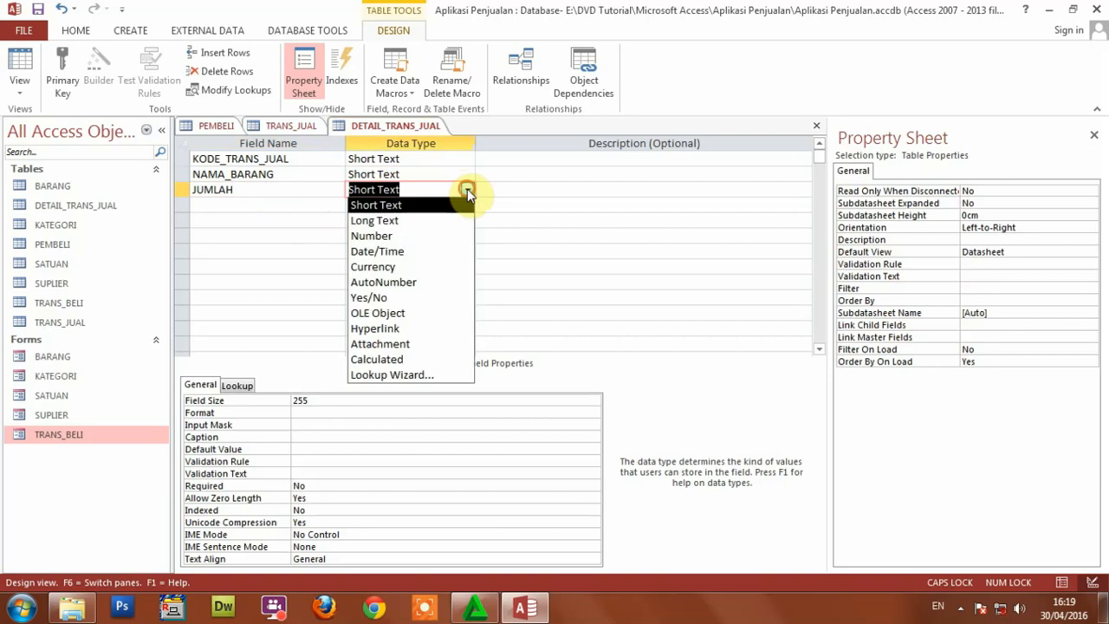
pyautogui.click(386, 236)
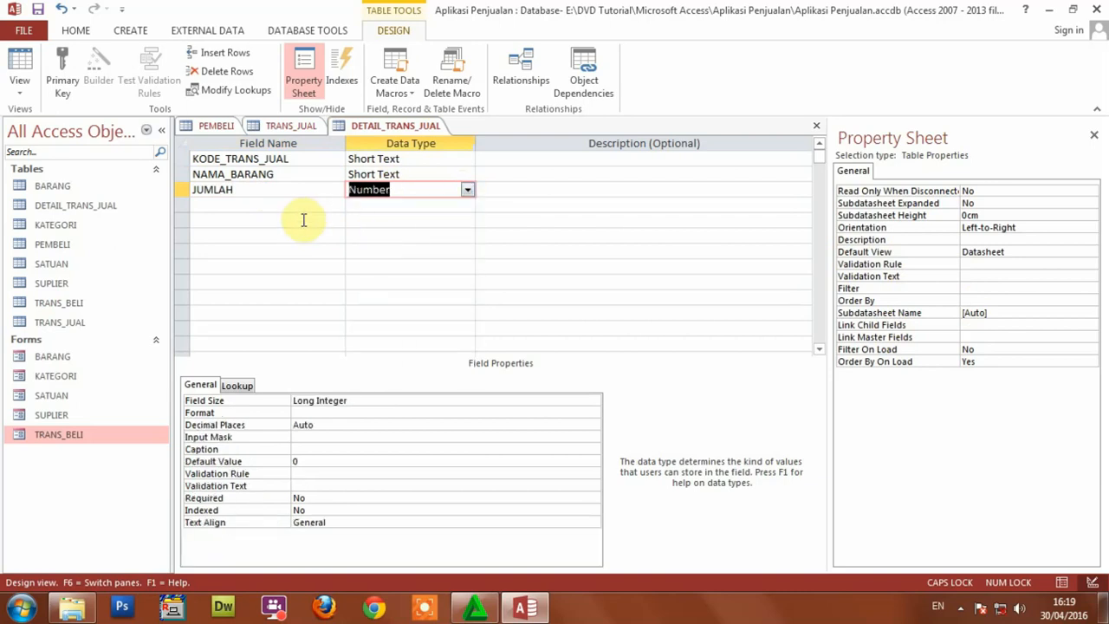
# Add a field named HARGA_BARANG with the Currency data type below JUMLAH
pyautogui.click(260, 204)
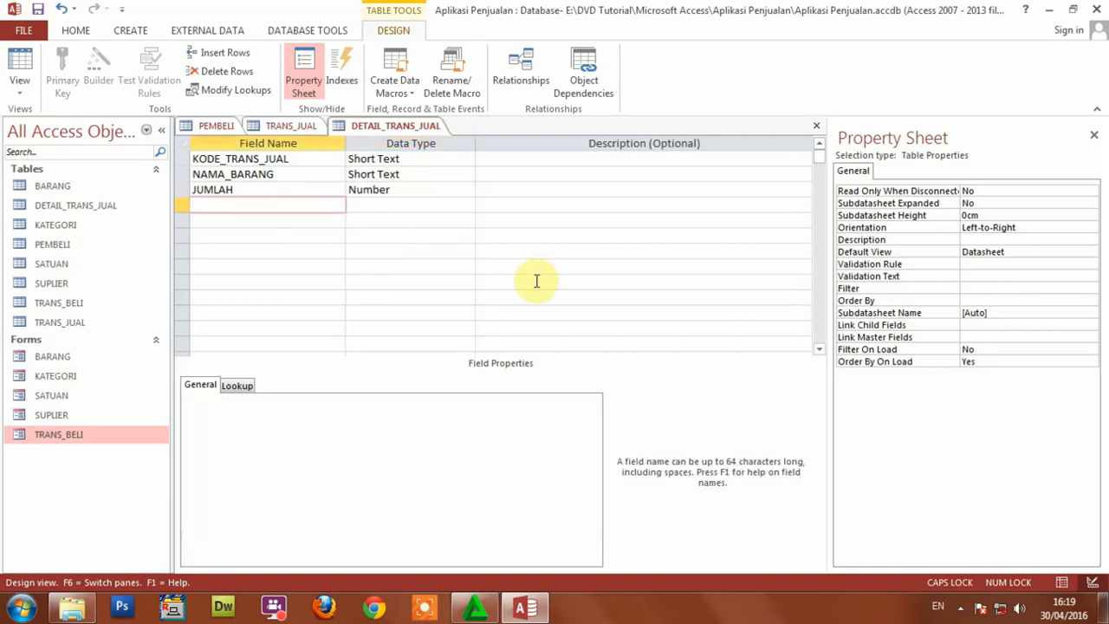
pyautogui.write('HARGA_BARANG')
pyautogui.press('Tab')
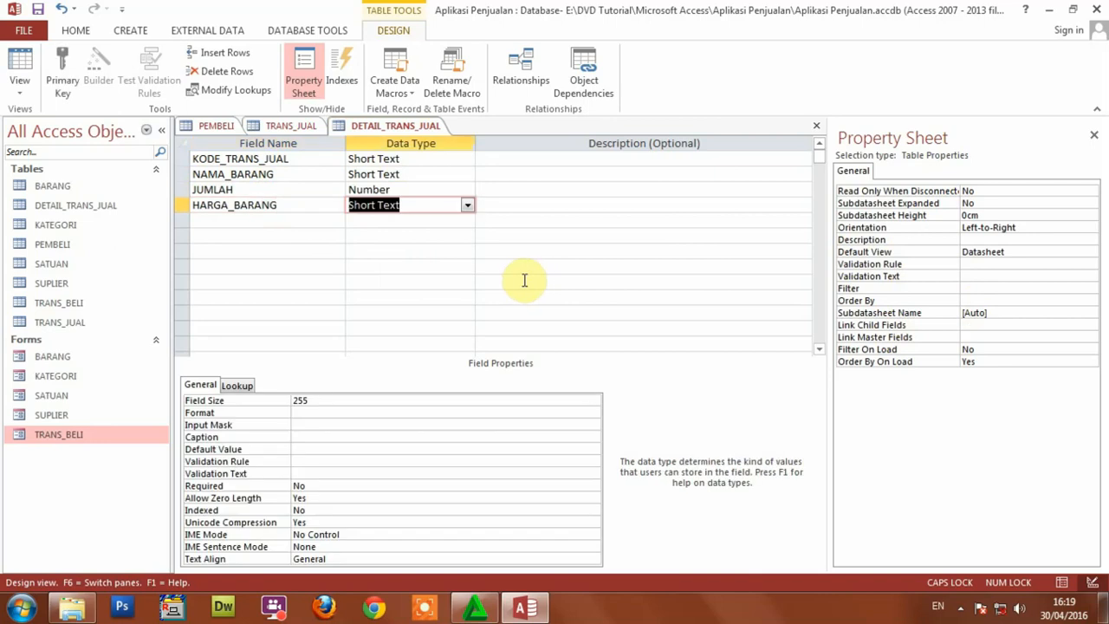
pyautogui.click(467, 205)
pyautogui.click(390, 283)
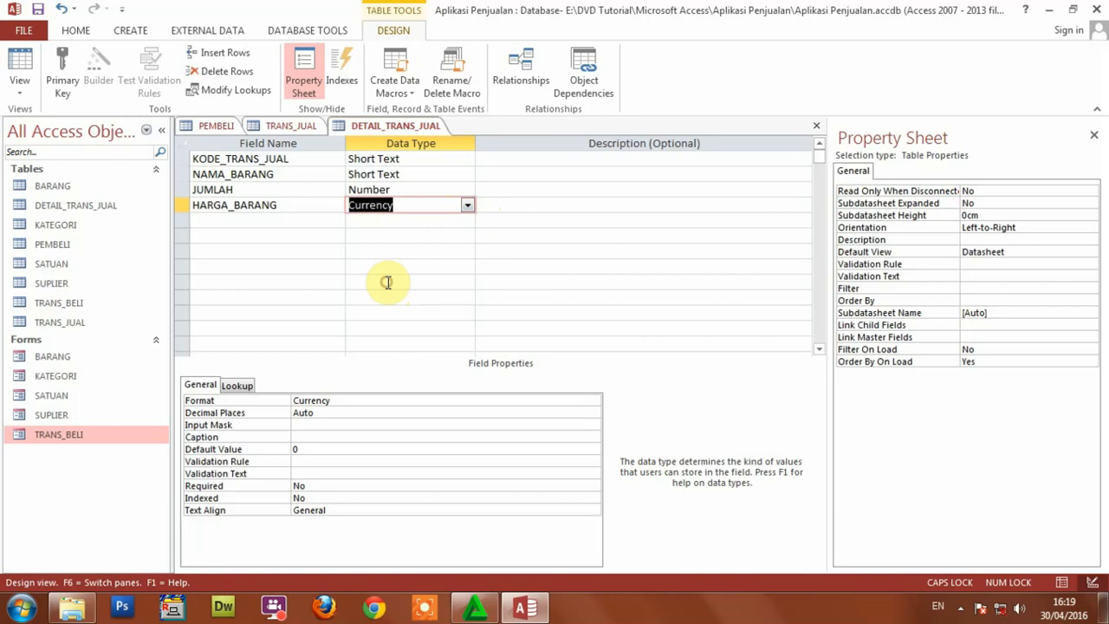
pyautogui.click(249, 221)
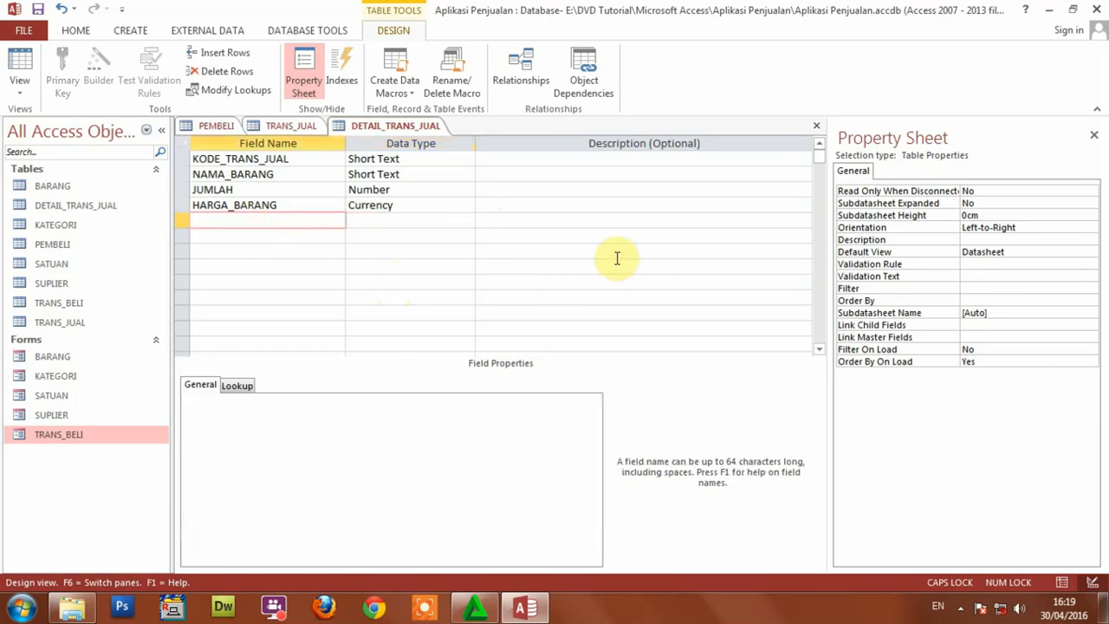
# Add a field named SUB_TOTAL with the Calculated data type below HARGA_BARANG, dismissing the Expression Builder without entering an expression
pyautogui.write('SUB_TOTAL')
pyautogui.press('Tab')
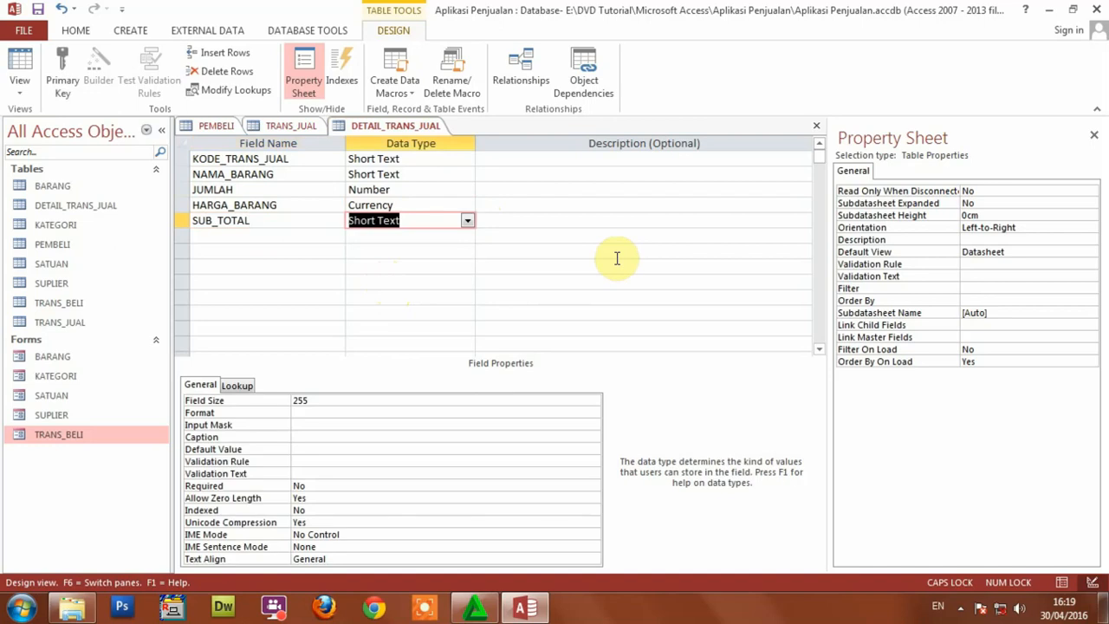
pyautogui.click(467, 220)
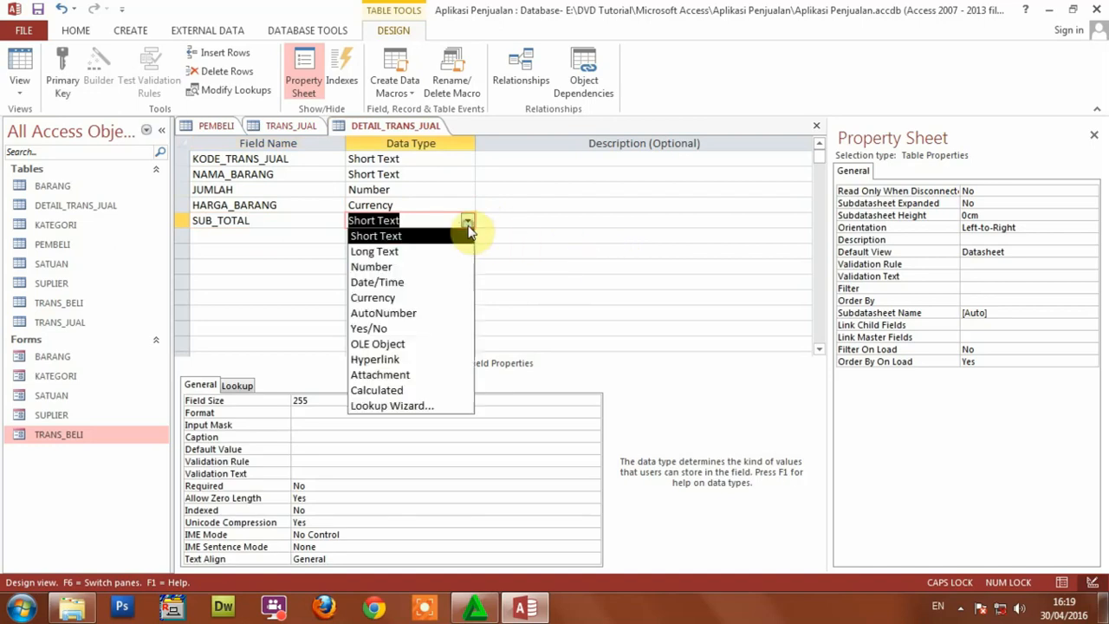
pyautogui.click(381, 391)
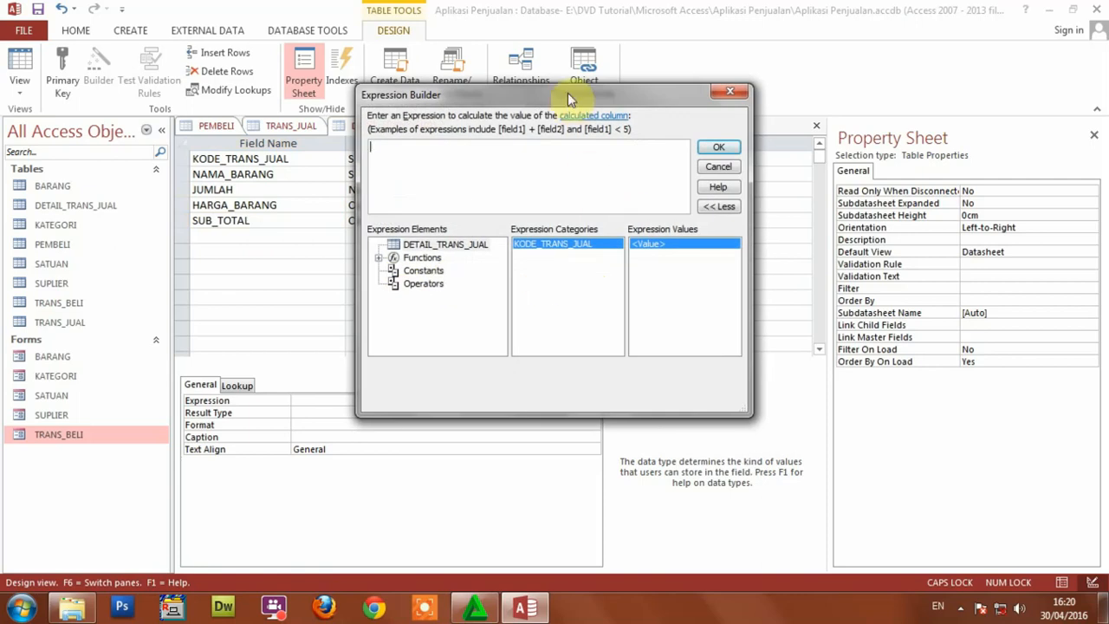
pyautogui.moveTo(567, 93); pyautogui.dragTo(738, 134)
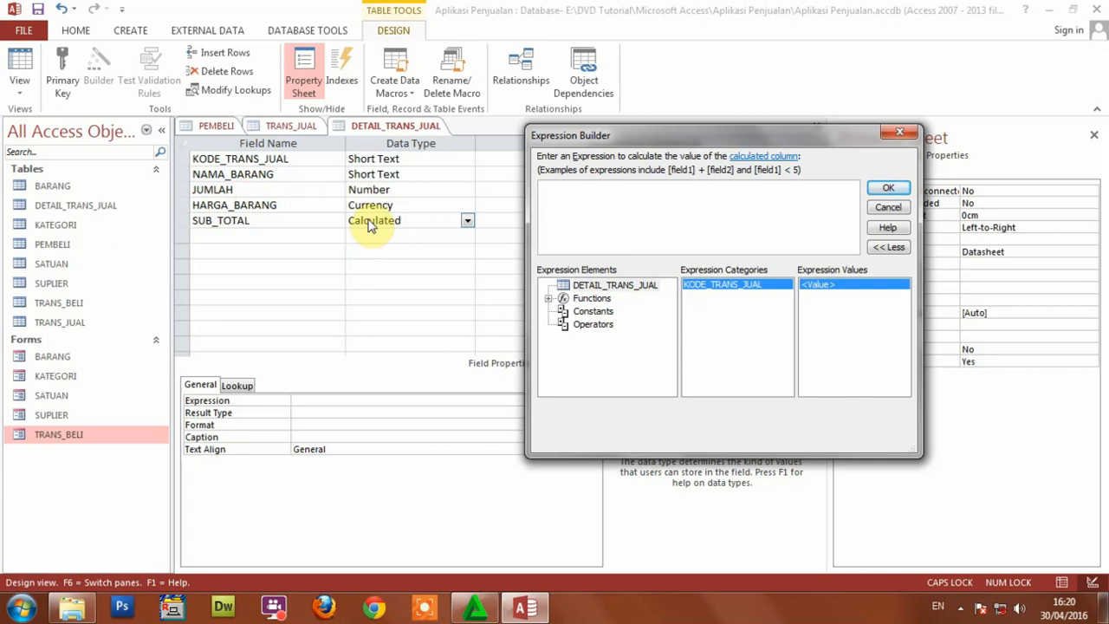
pyautogui.click(888, 208)
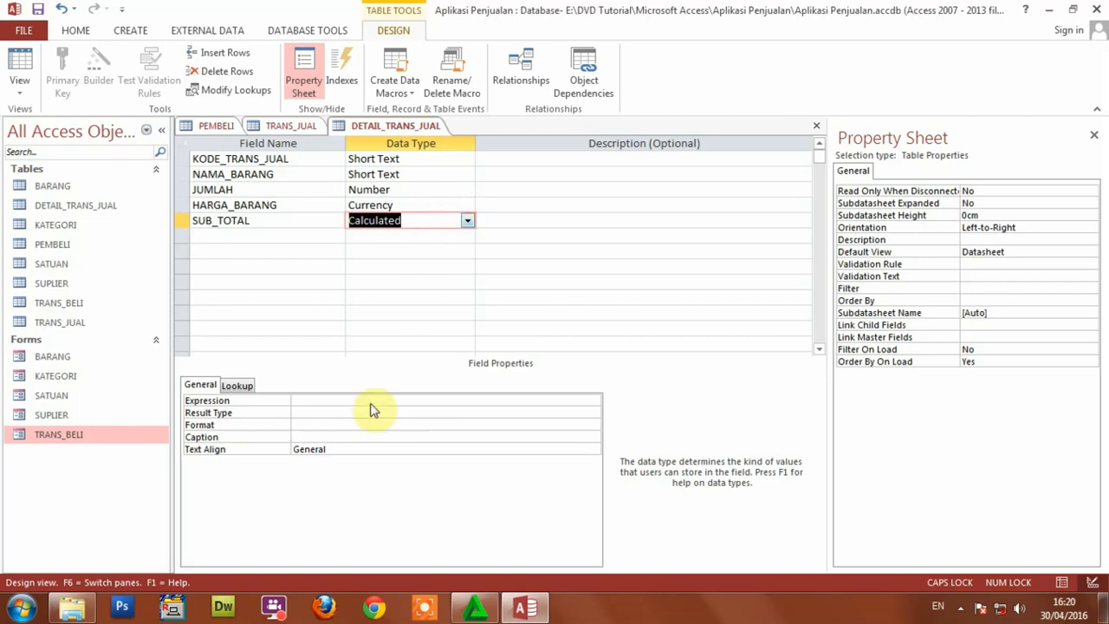
# Set the SUB_TOTAL field's expression to [JUMLAH]*[HARGA_BARANG]
pyautogui.click(331, 403)
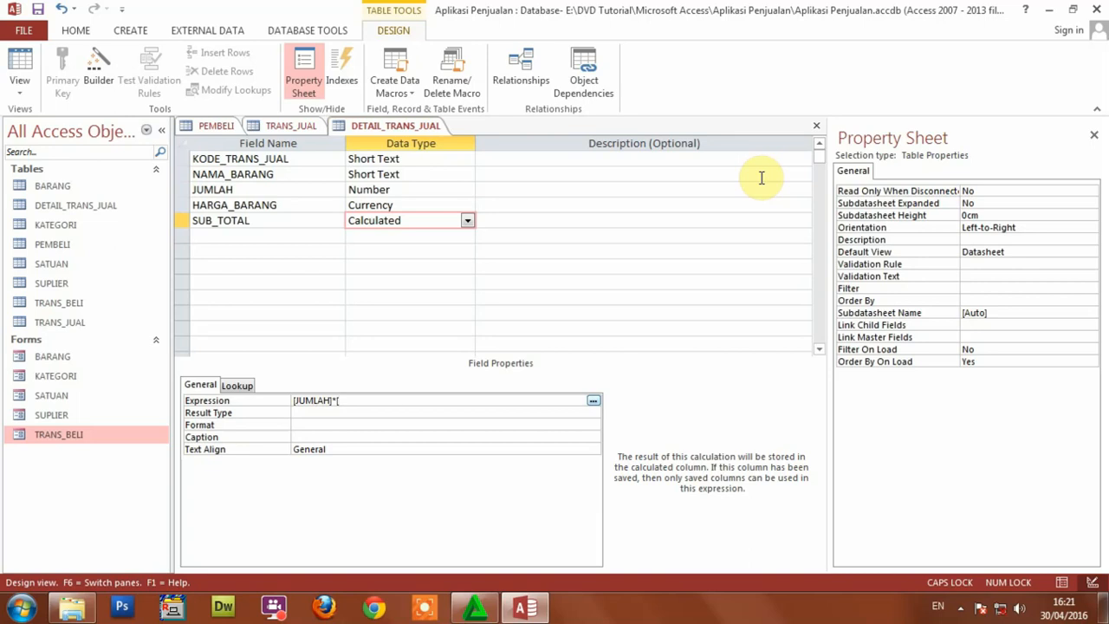
pyautogui.write('HARGA_BARANG')
pyautogui.click(308, 412)
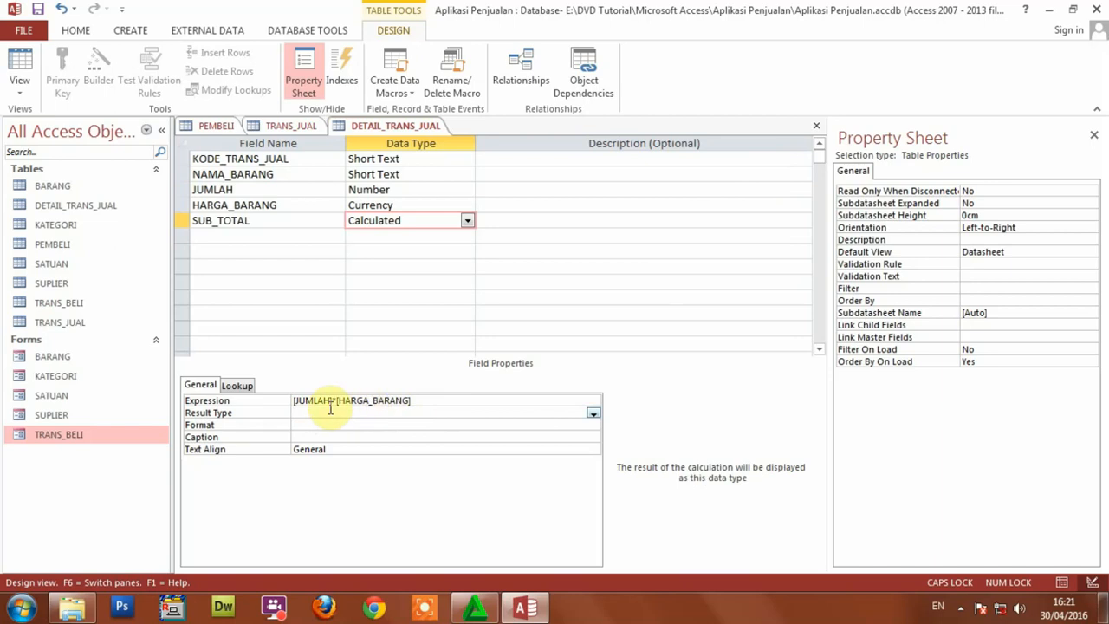
pyautogui.press('F6')
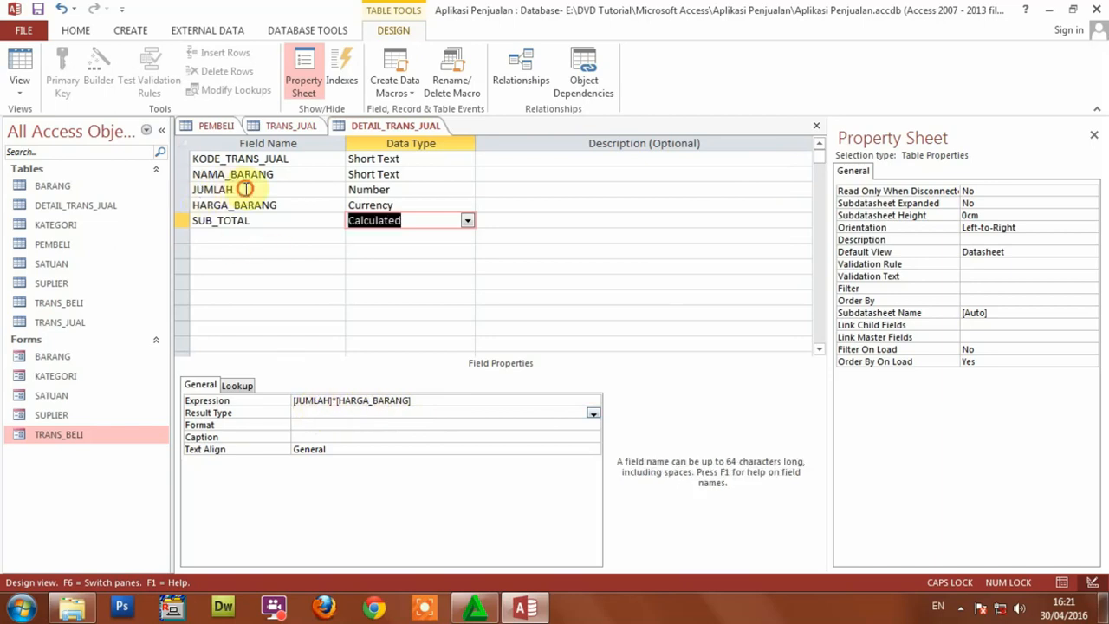
pyautogui.click(246, 189)
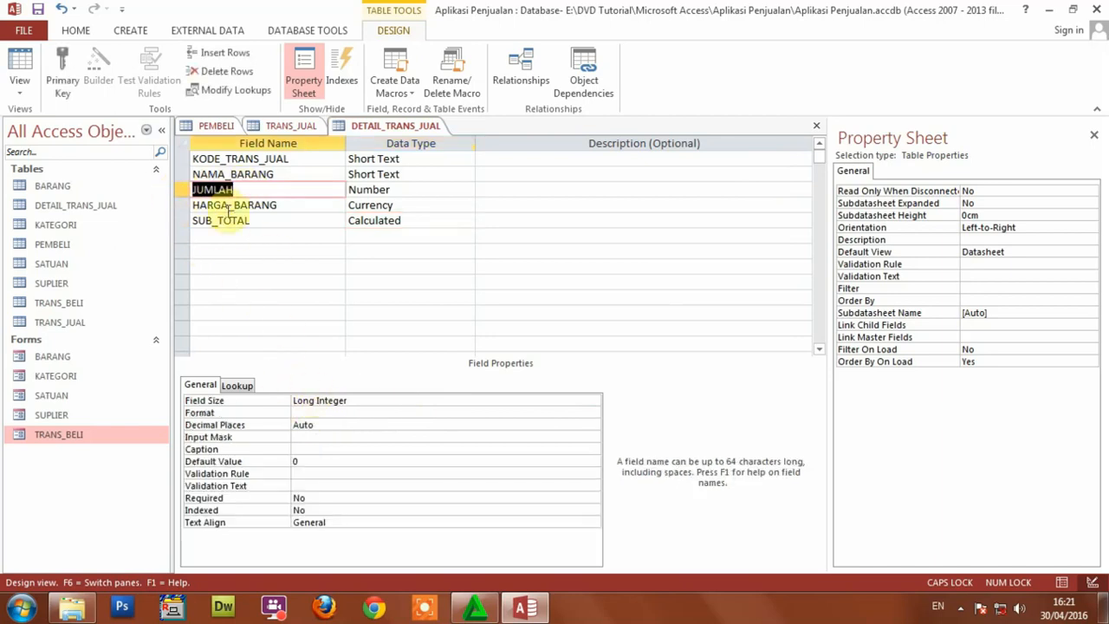
pyautogui.click(297, 206)
pyautogui.click(298, 220)
pyautogui.click(360, 221)
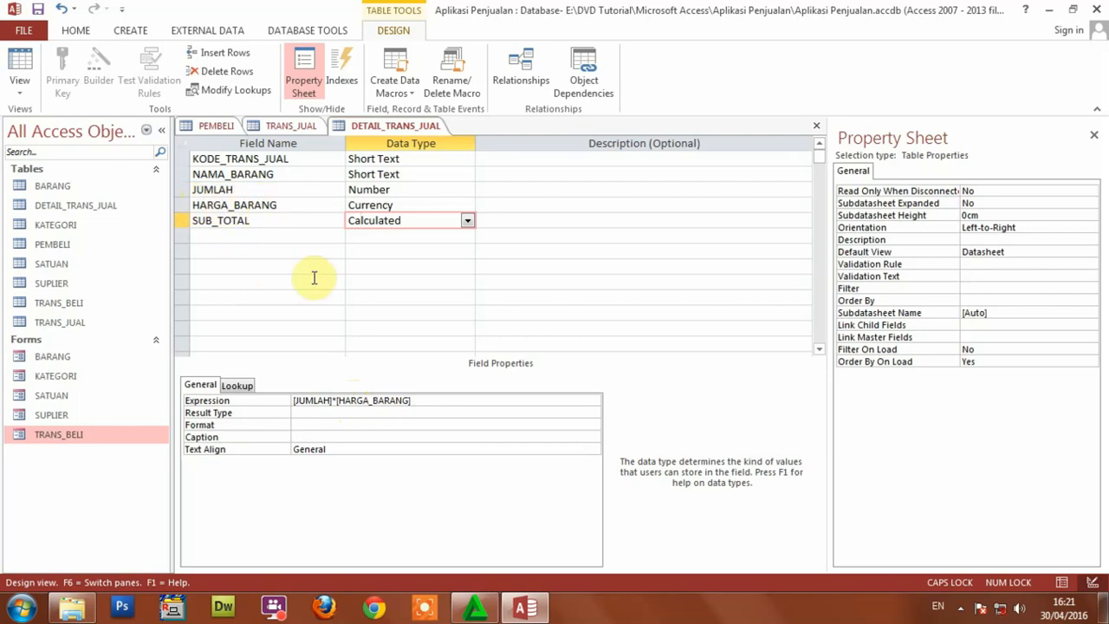
pyautogui.click(299, 400)
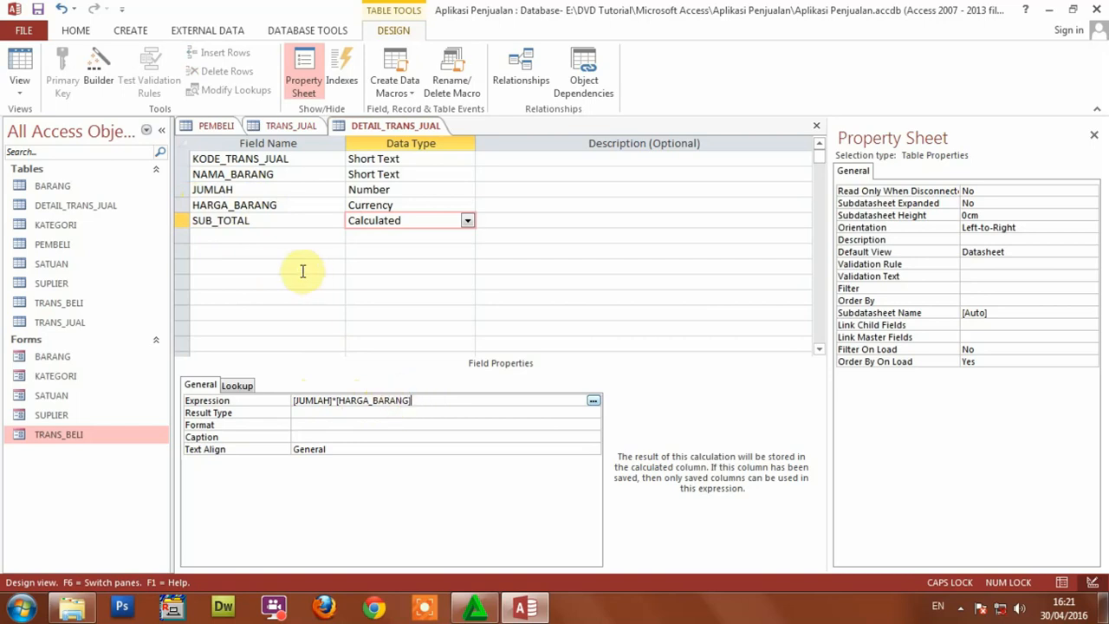
# Add a Short Text field named KETERANGAN below SUB_TOTAL and save the DETAIL_TRANS_JUAL table
pyautogui.click(262, 235)
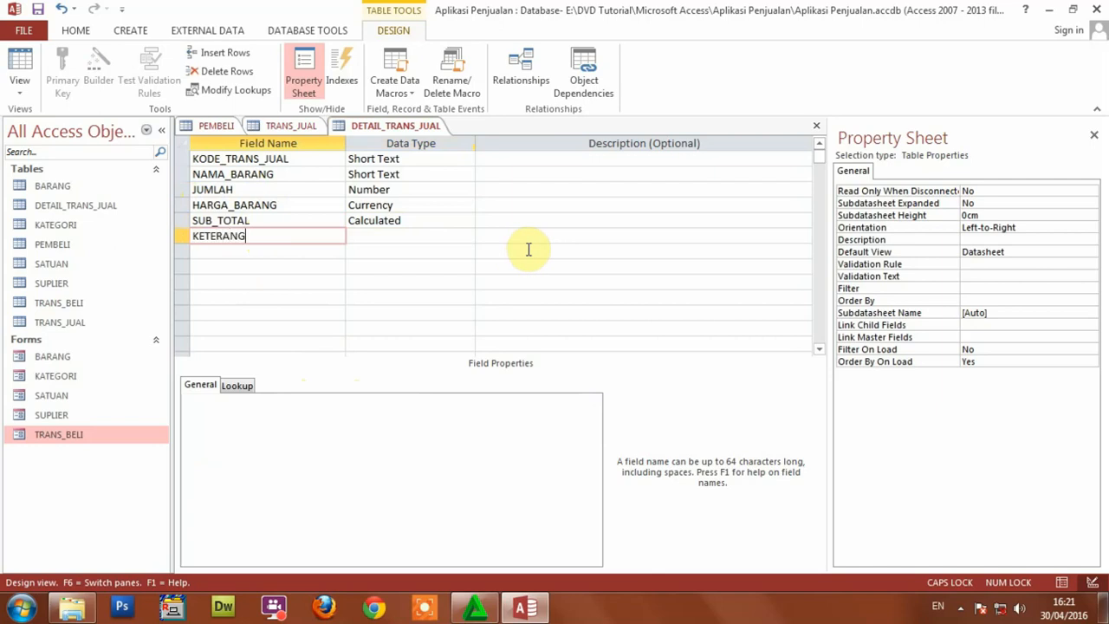
pyautogui.press('Tab')
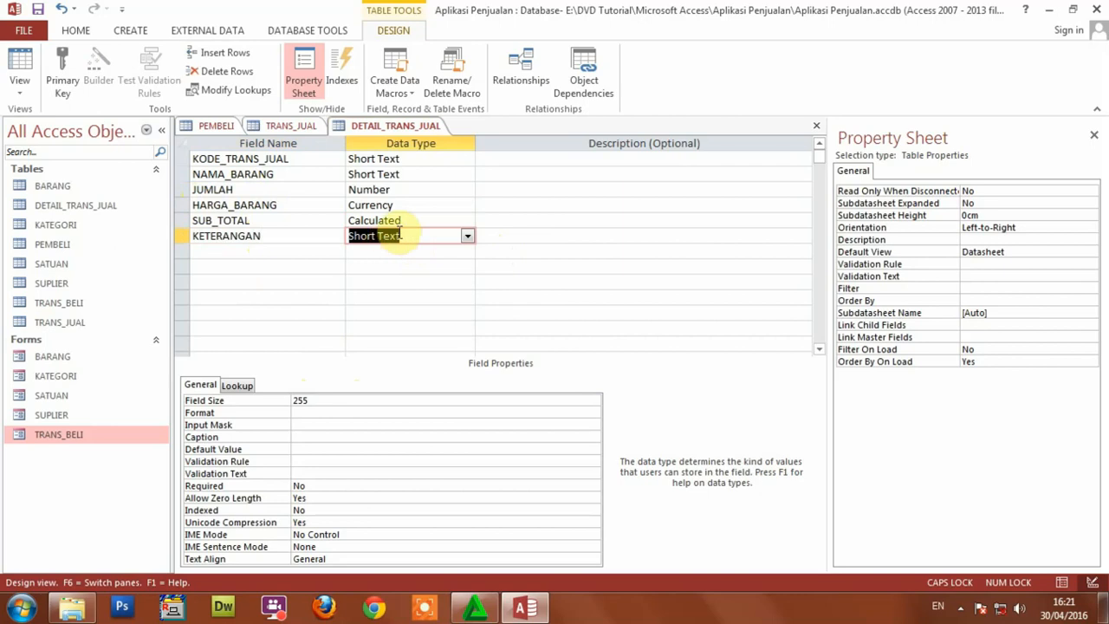
pyautogui.click(39, 10)
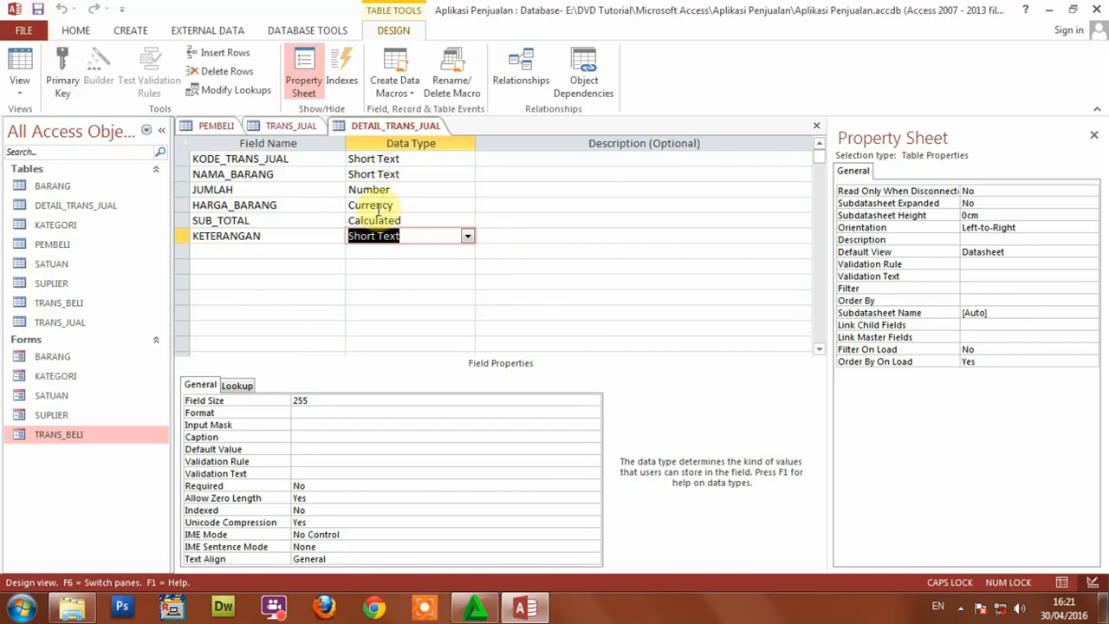
# Compare KODE_TRANS_JUAL in DETAIL_TRANS_JUAL with its counterpart in TRANS_JUAL, and examine the ID_PEMBELI field there
pyautogui.click(315, 230)
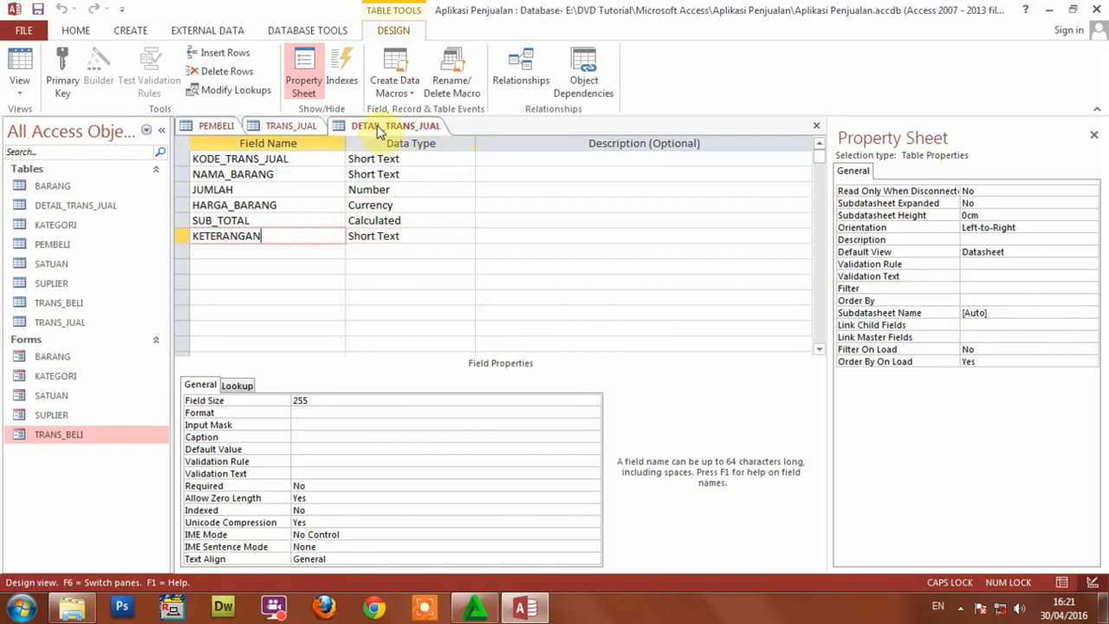
pyautogui.click(299, 163)
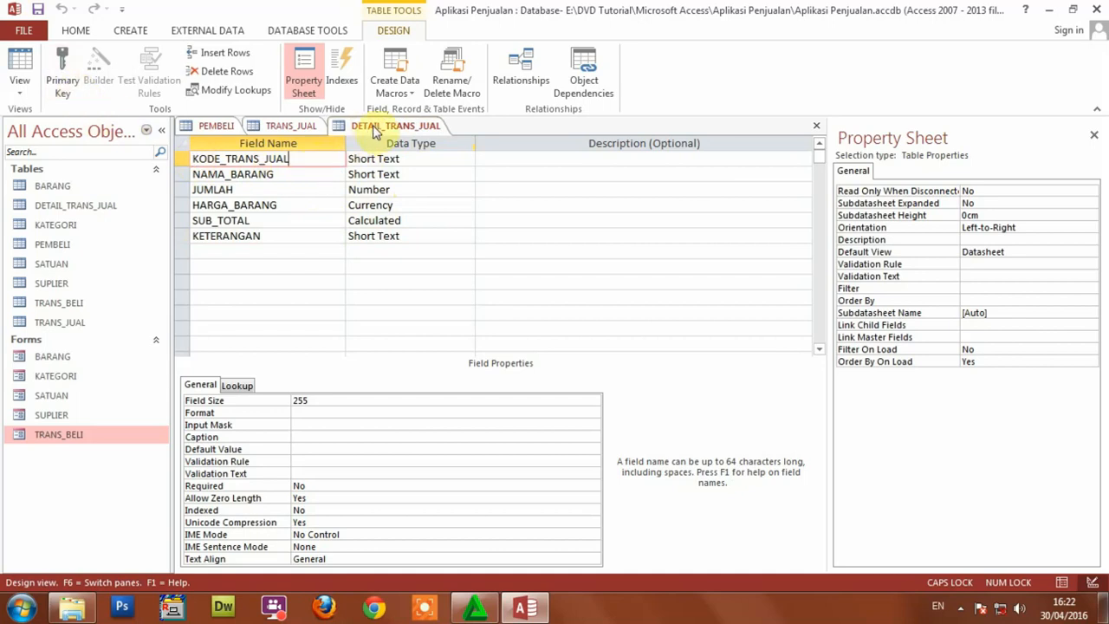
pyautogui.click(277, 128)
pyautogui.click(345, 128)
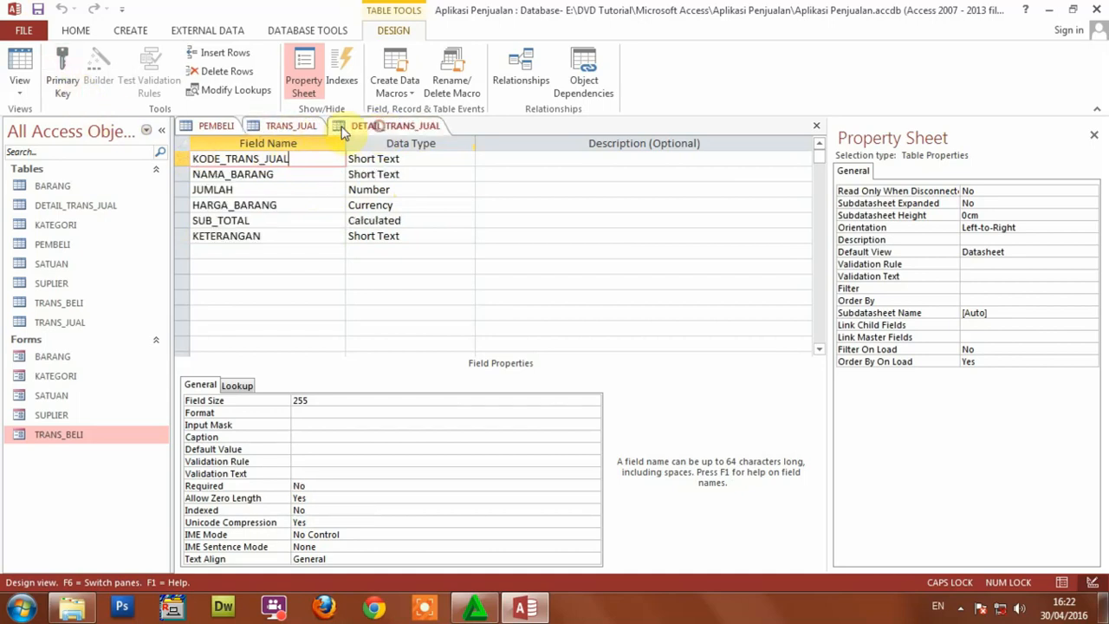
pyautogui.click(279, 126)
pyautogui.click(343, 128)
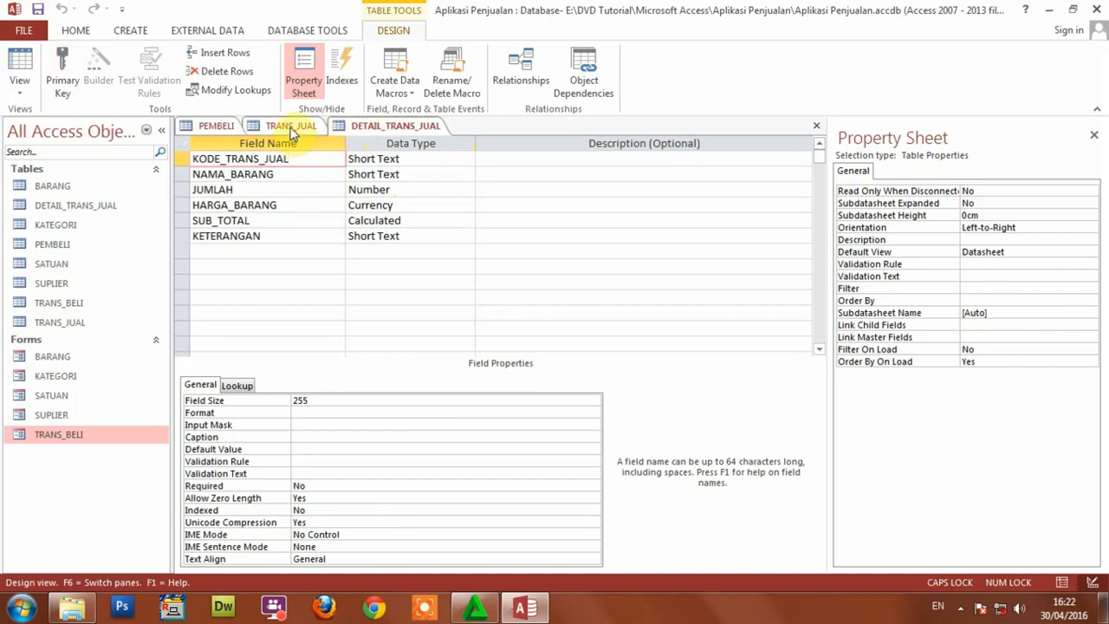
pyautogui.click(291, 128)
pyautogui.moveTo(294, 158); pyautogui.dragTo(192, 159)
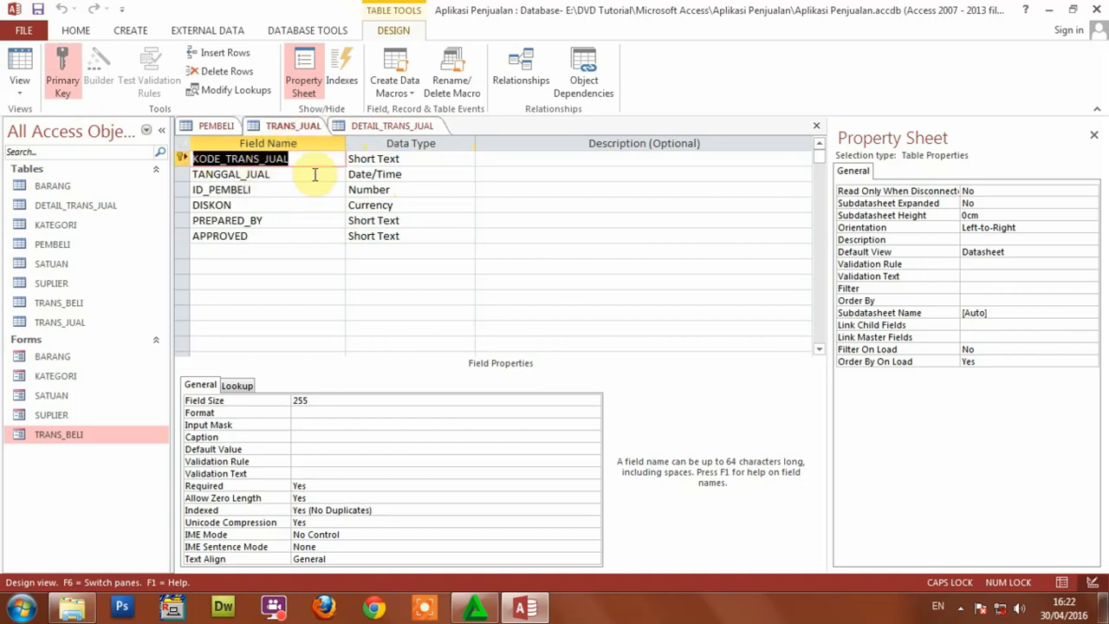
pyautogui.doubleClick(262, 190)
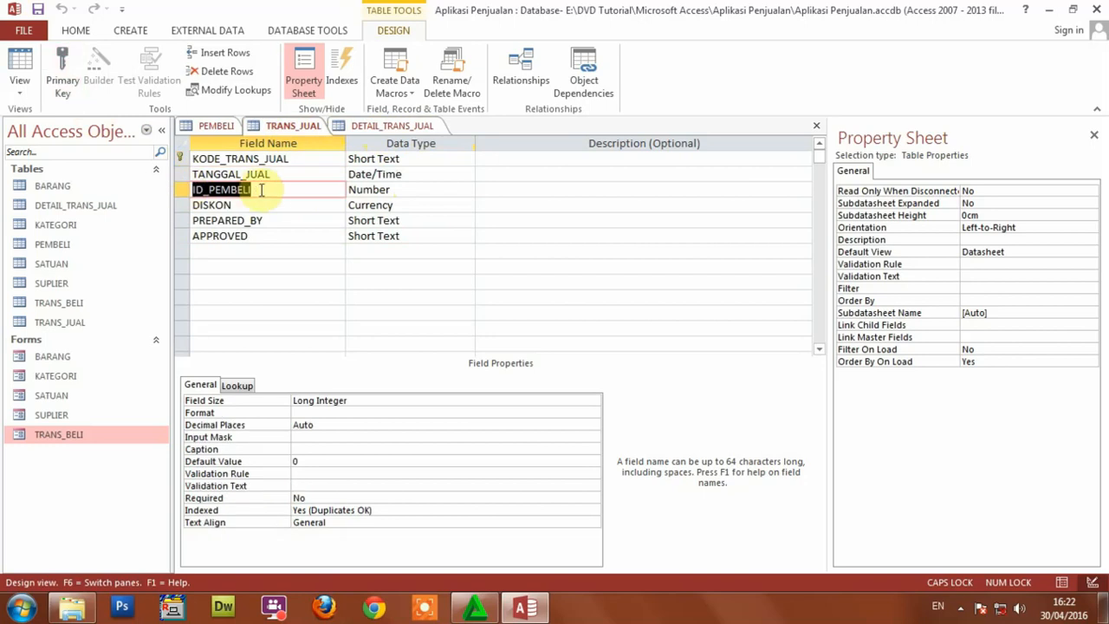
# Review the DETAIL_TRANS_JUAL fields from KODE_TRANS_JUAL through SUB_TOTAL
pyautogui.click(383, 126)
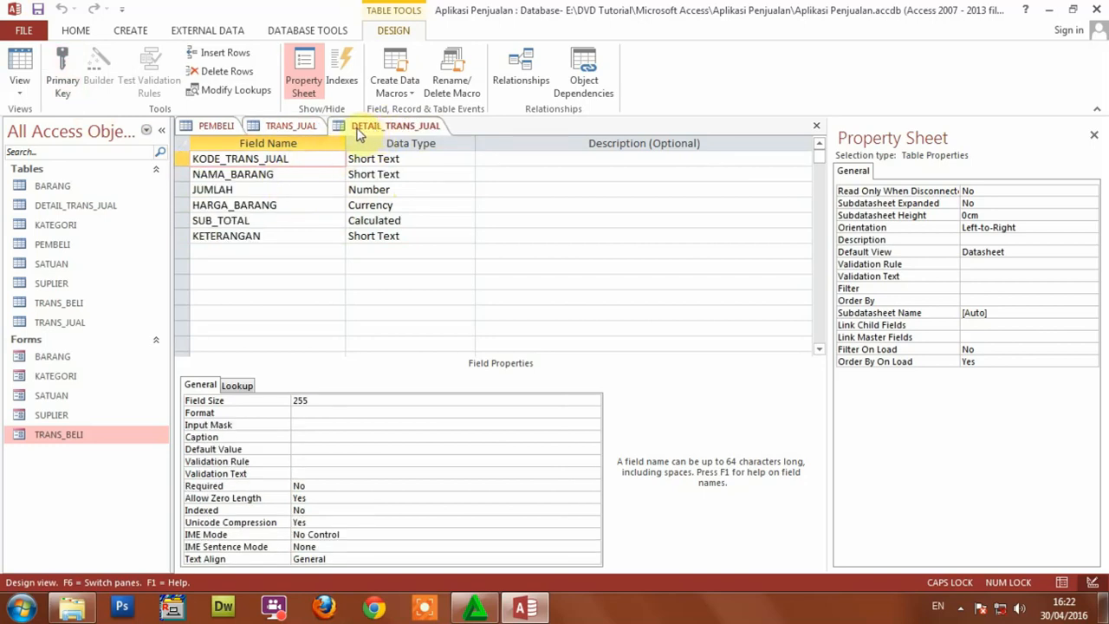
pyautogui.click(305, 158)
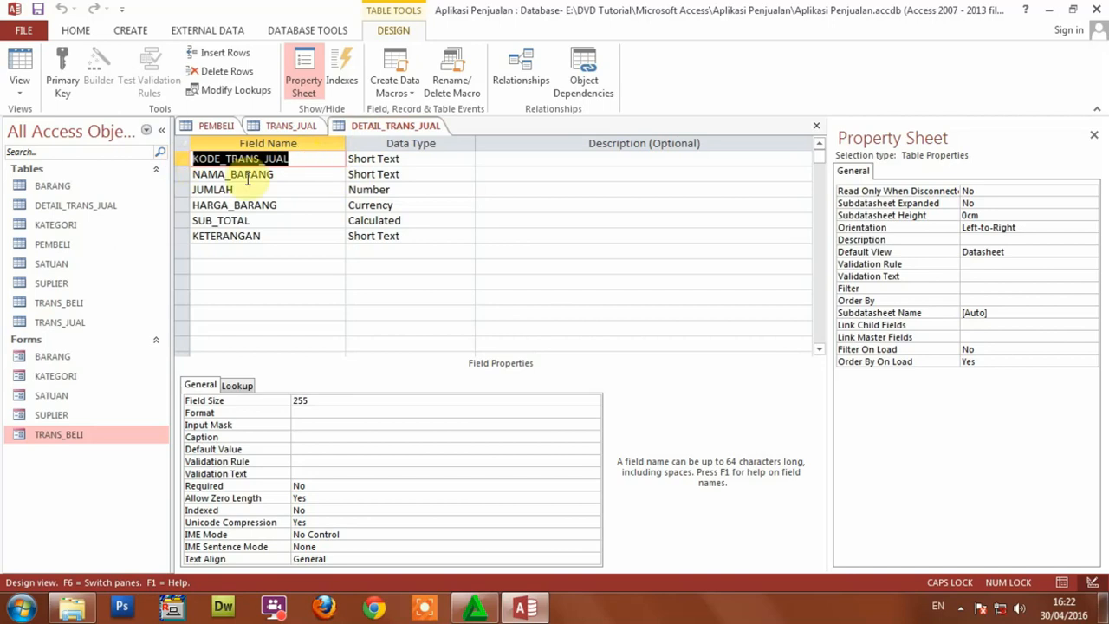
pyautogui.click(289, 172)
pyautogui.click(252, 189)
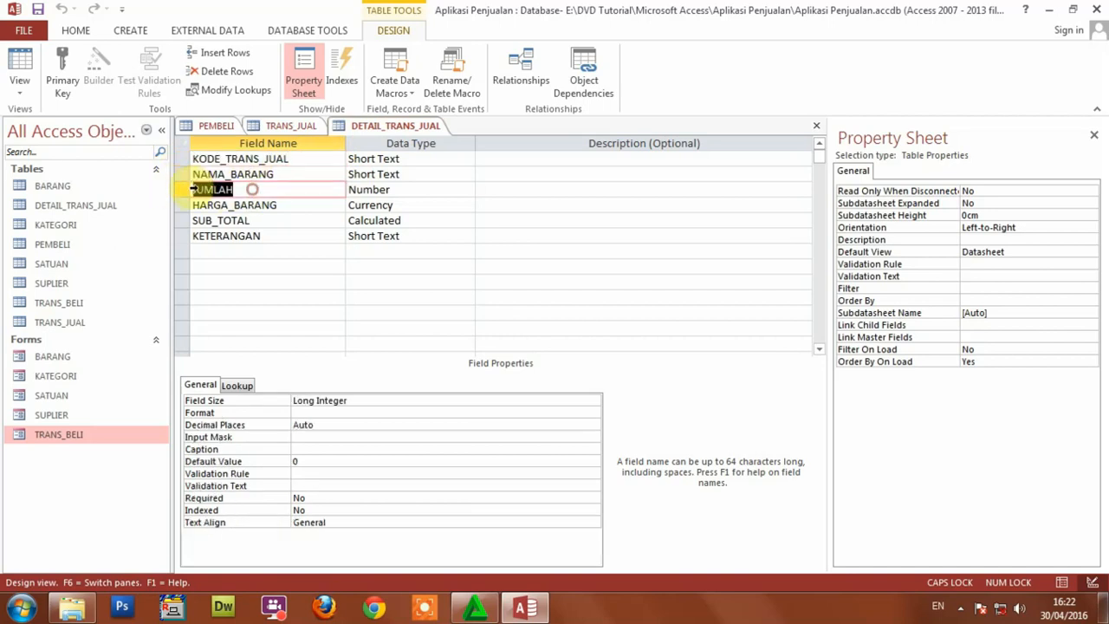
pyautogui.click(292, 205)
pyautogui.click(285, 221)
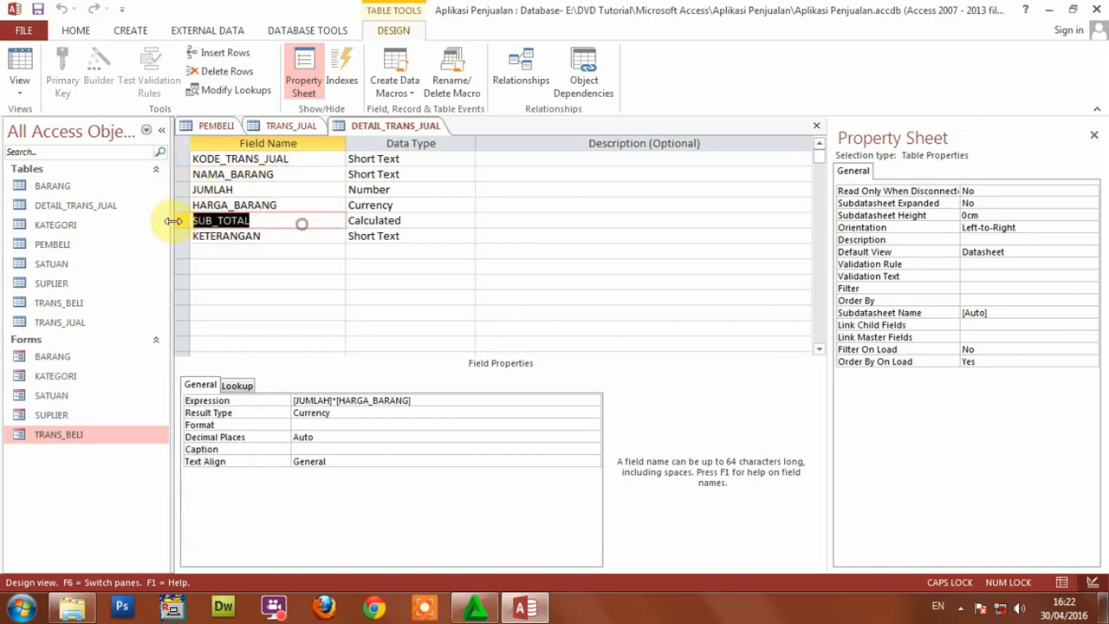
pyautogui.click(286, 176)
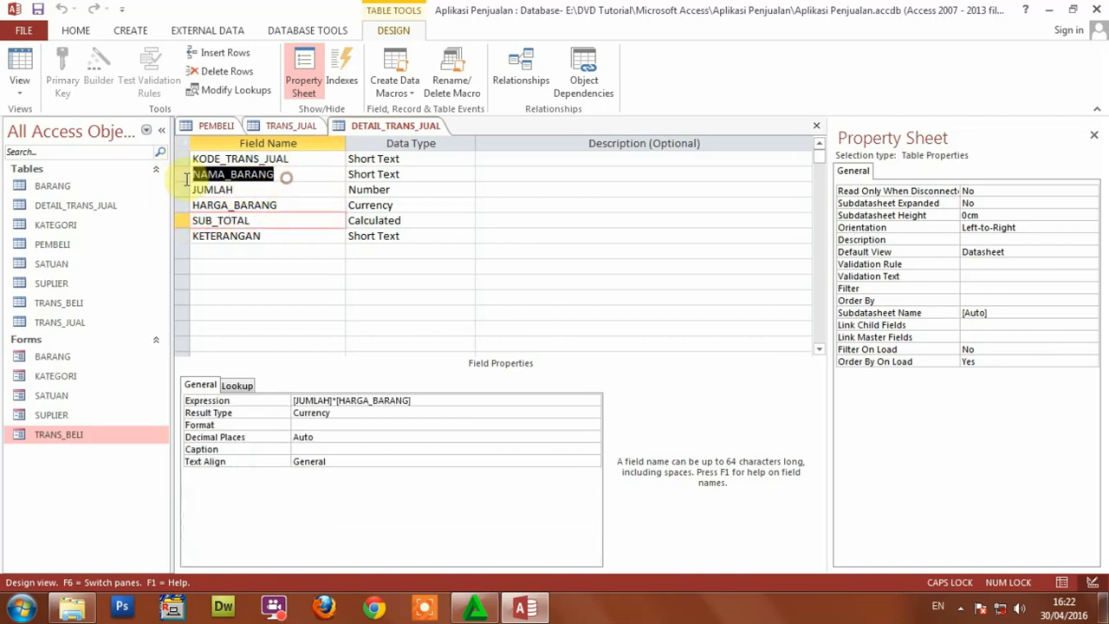
pyautogui.click(253, 189)
# Check PEMBELI, TRANS_JUAL and DETAIL_TRANS_JUAL for primary keys and examine KODE_TRANS_JUAL as the linking field in the detail table
pyautogui.click(292, 126)
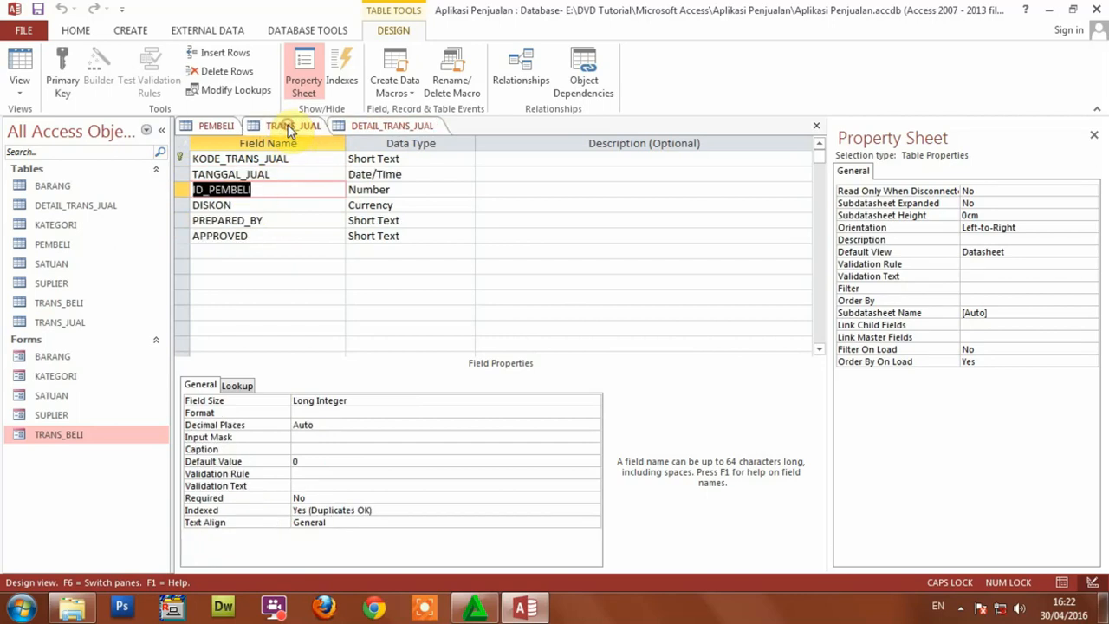
pyautogui.click(372, 127)
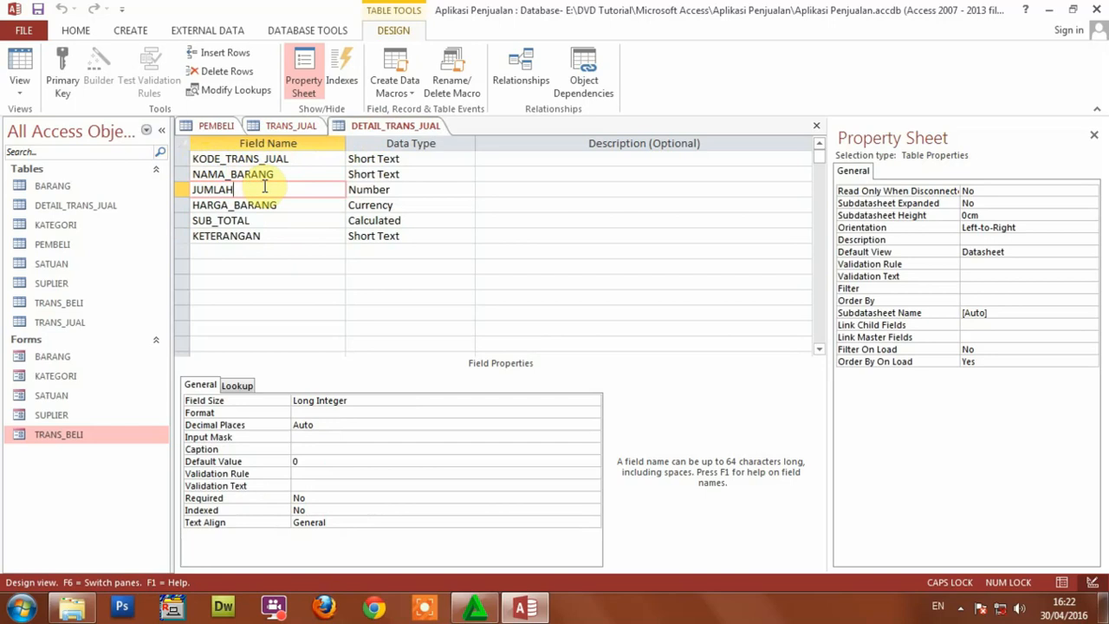
pyautogui.click(286, 126)
pyautogui.click(214, 126)
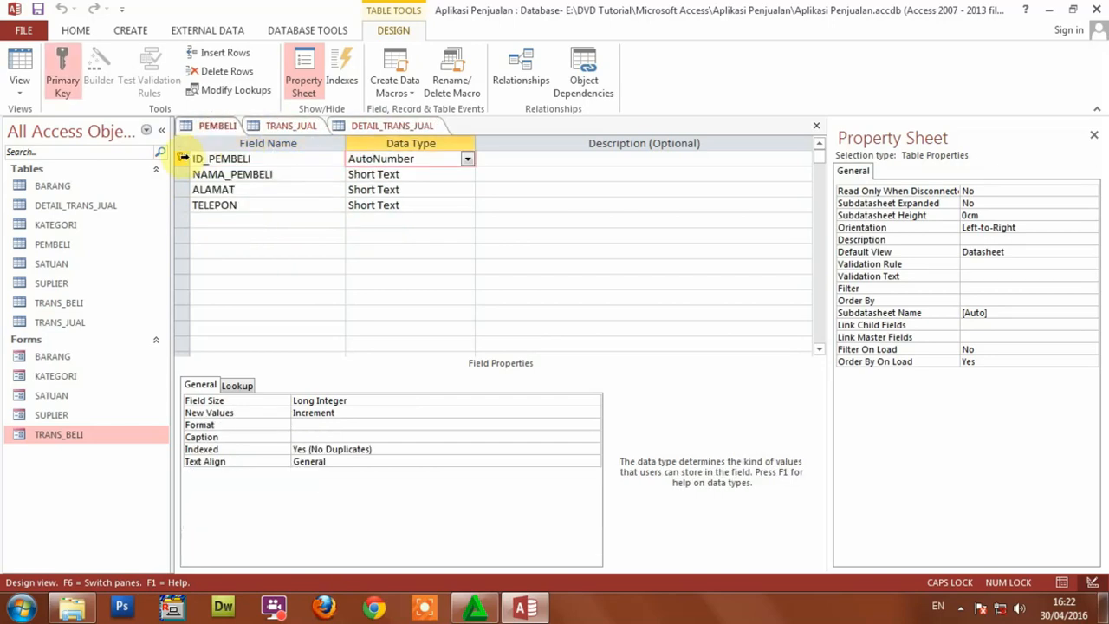
pyautogui.click(286, 126)
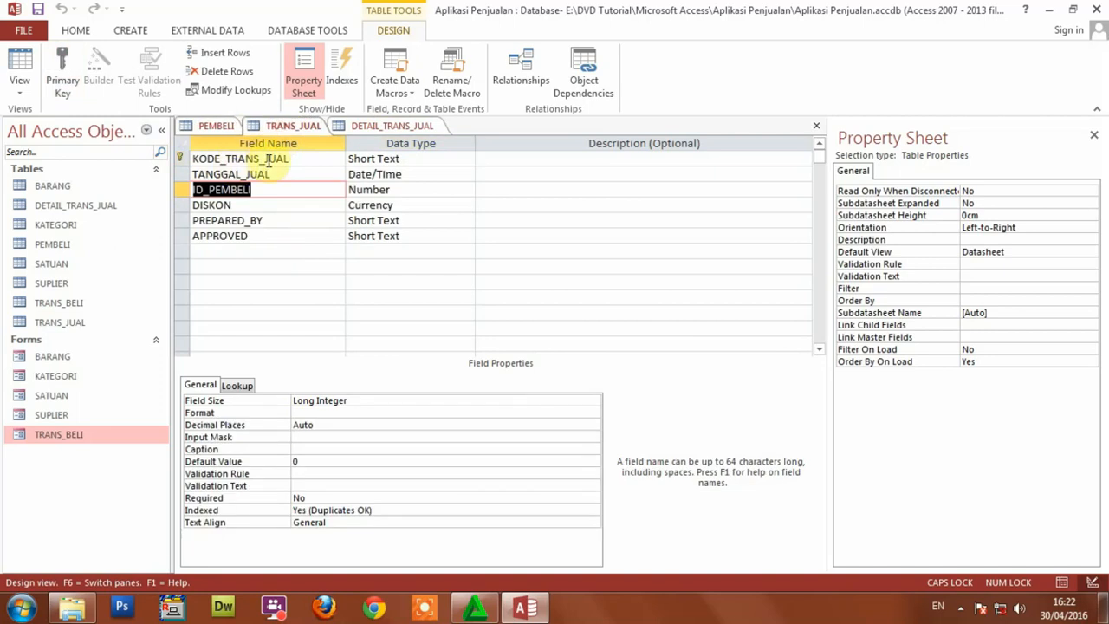
pyautogui.click(372, 130)
pyautogui.moveTo(316, 159); pyautogui.dragTo(185, 154)
pyautogui.click(299, 156)
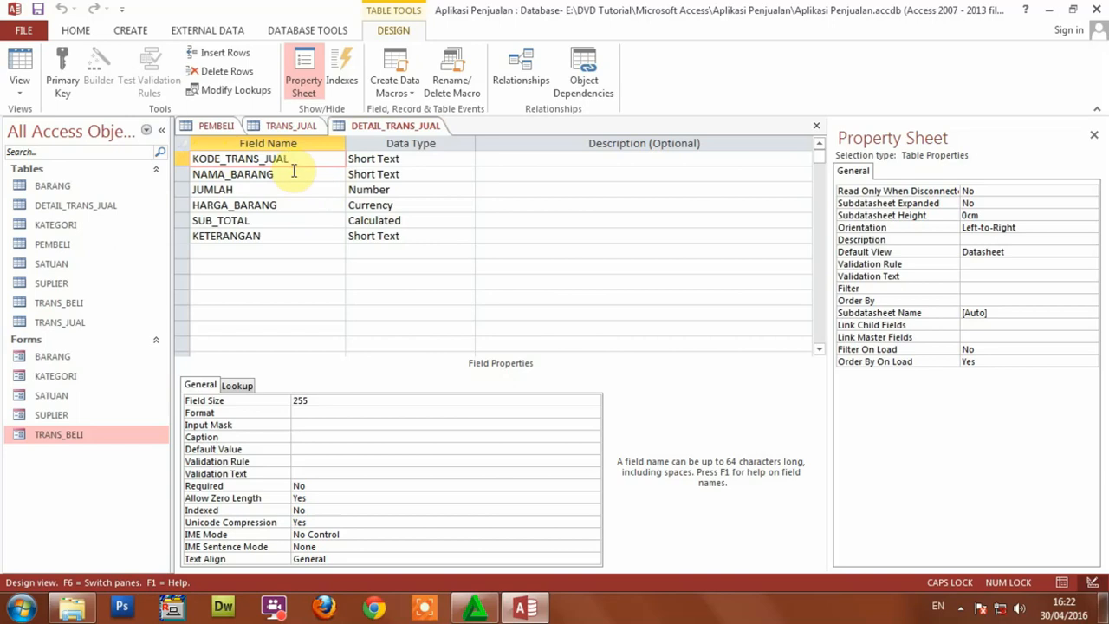
pyautogui.click(299, 176)
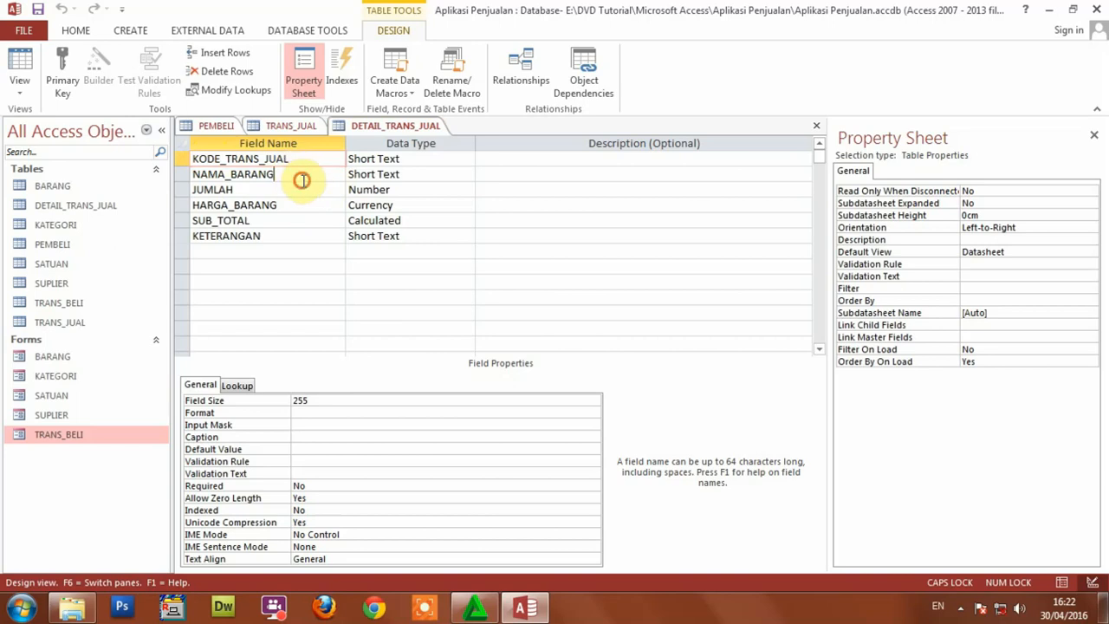
pyautogui.click(303, 189)
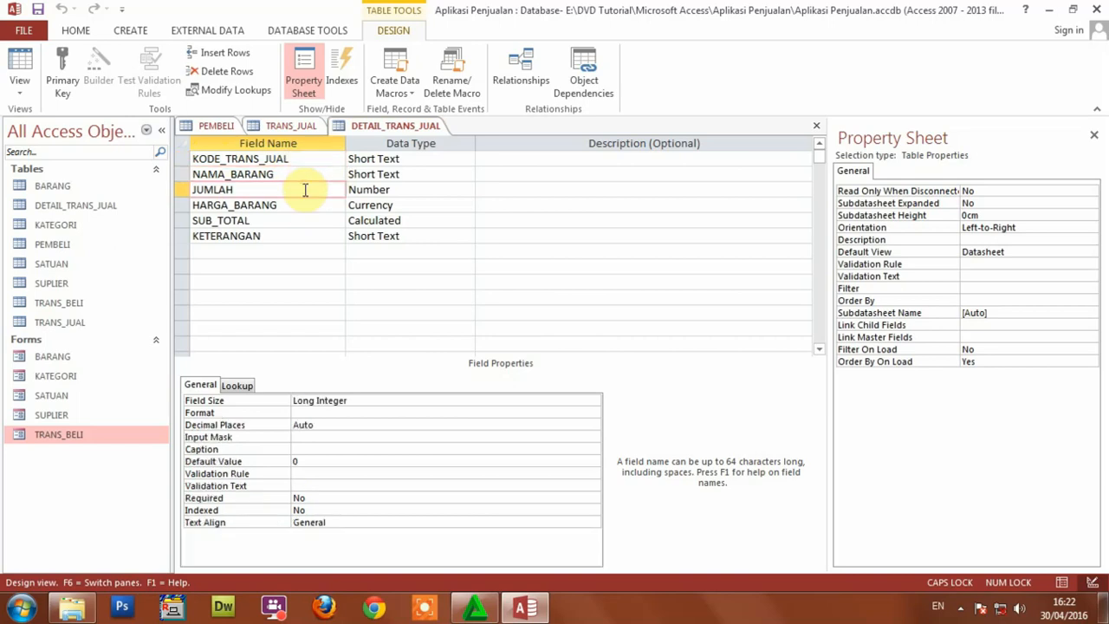
pyautogui.click(299, 160)
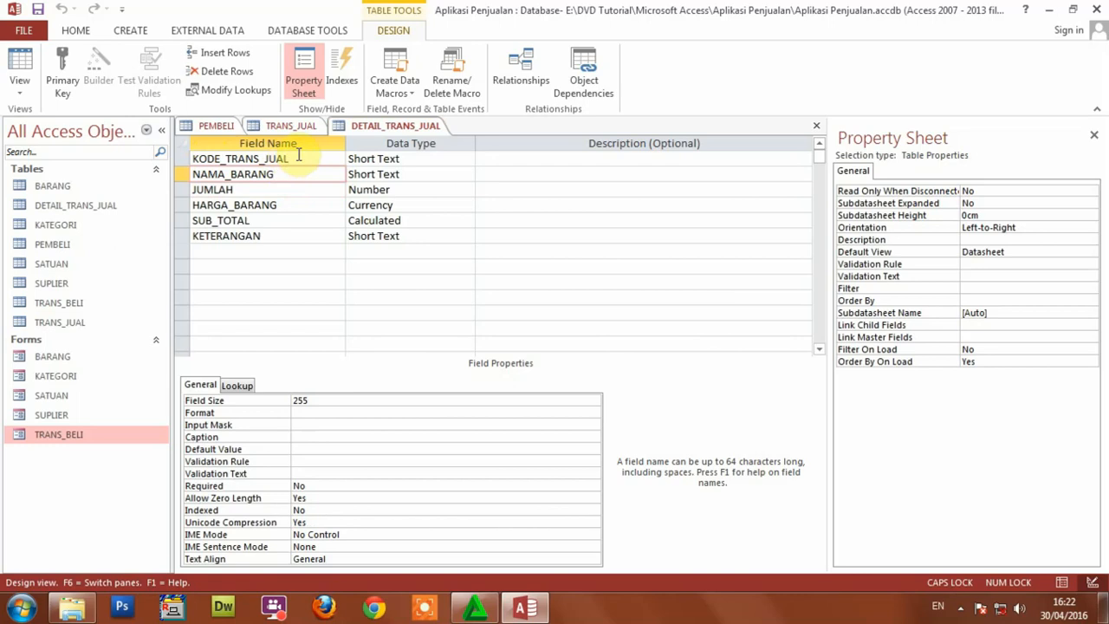
pyautogui.click(316, 157)
pyautogui.doubleClick(316, 157)
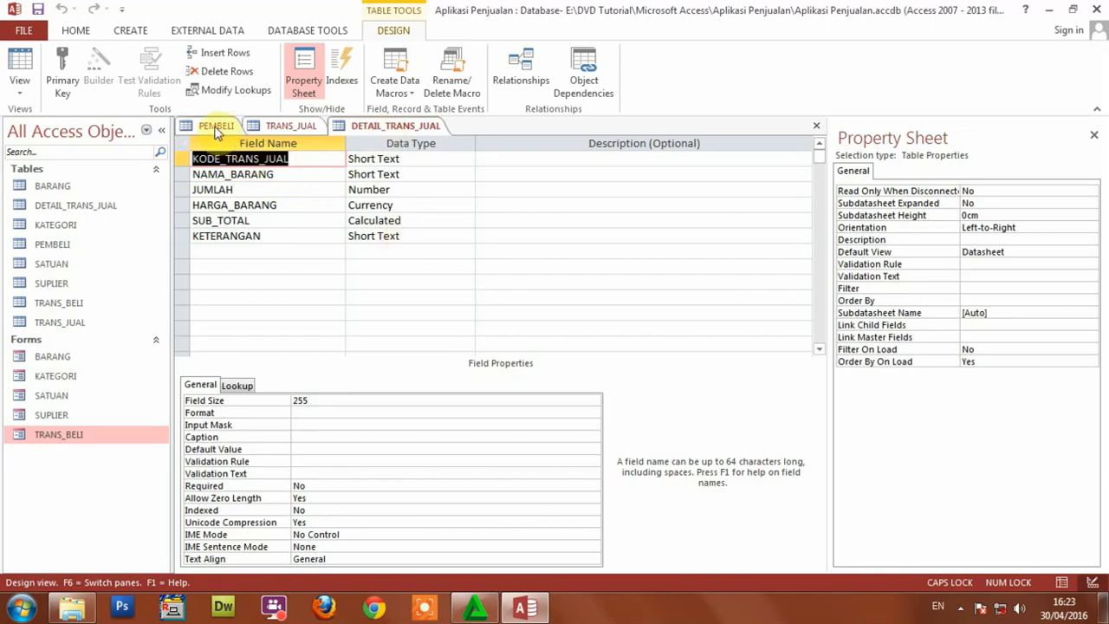
pyautogui.click(217, 128)
pyautogui.click(282, 128)
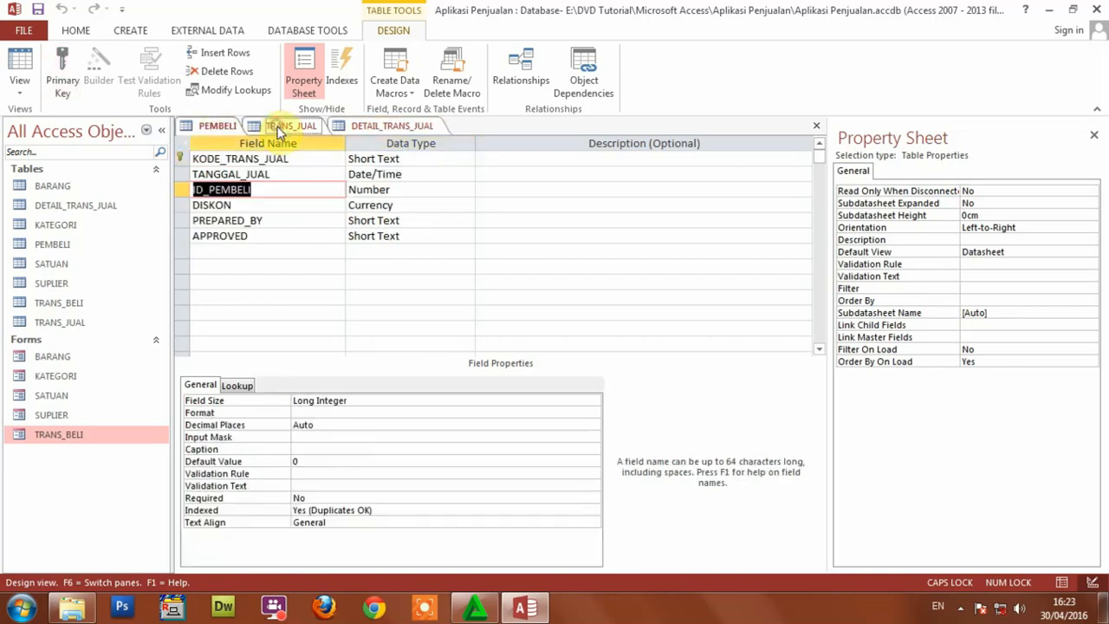
# Close the TRANS_JUAL, PEMBELI and DETAIL_TRANS_JUAL tables and slightly widen the list of database objects
pyautogui.click(364, 129)
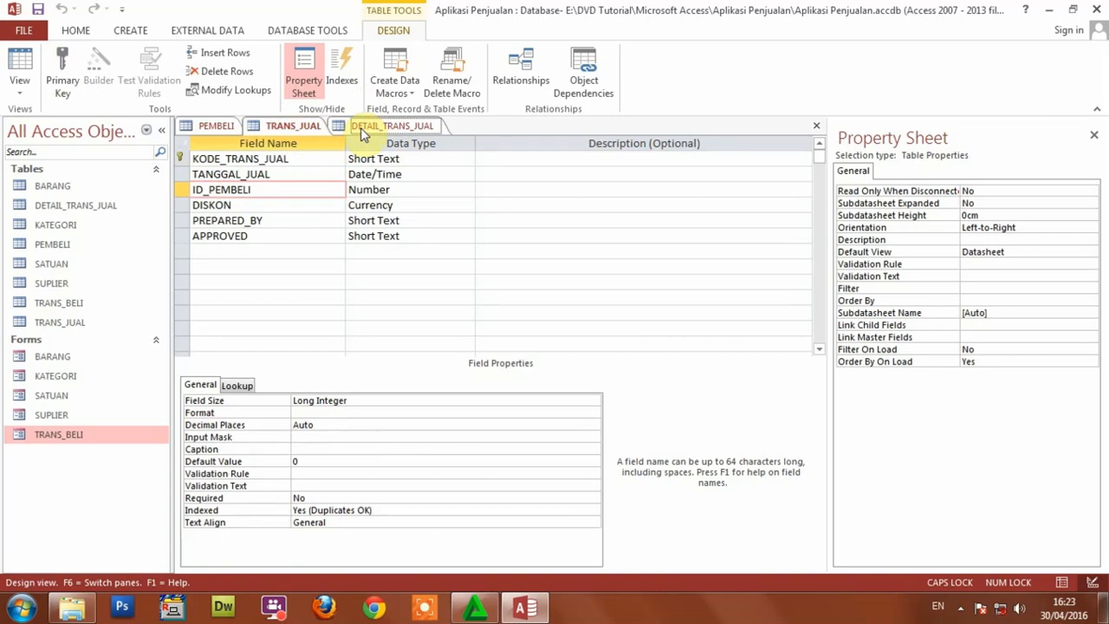
pyautogui.click(279, 128)
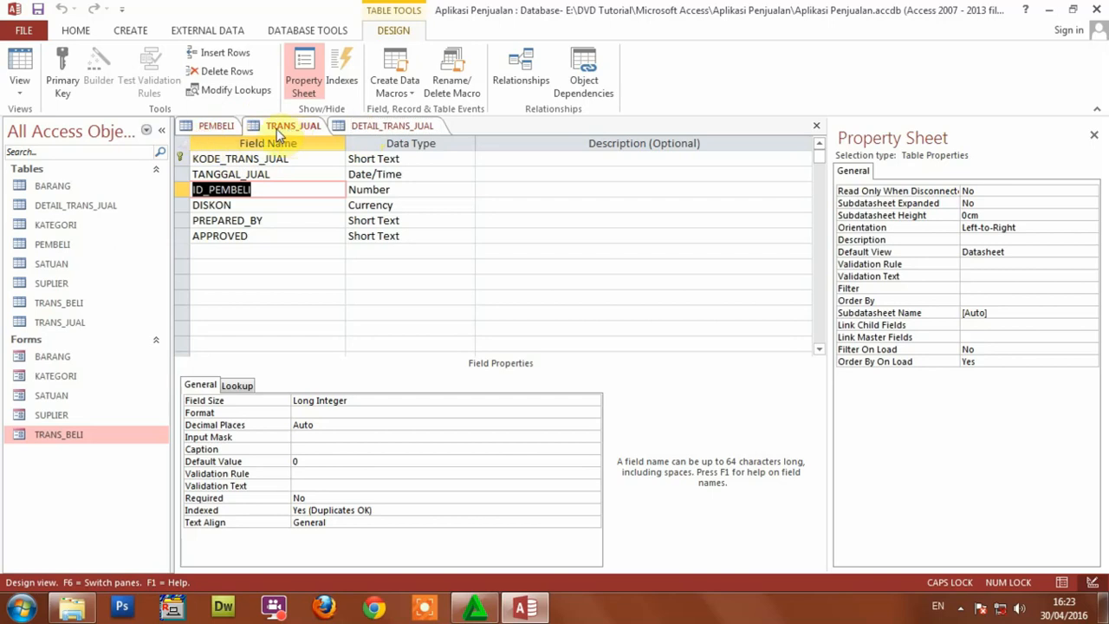
pyautogui.click(816, 126)
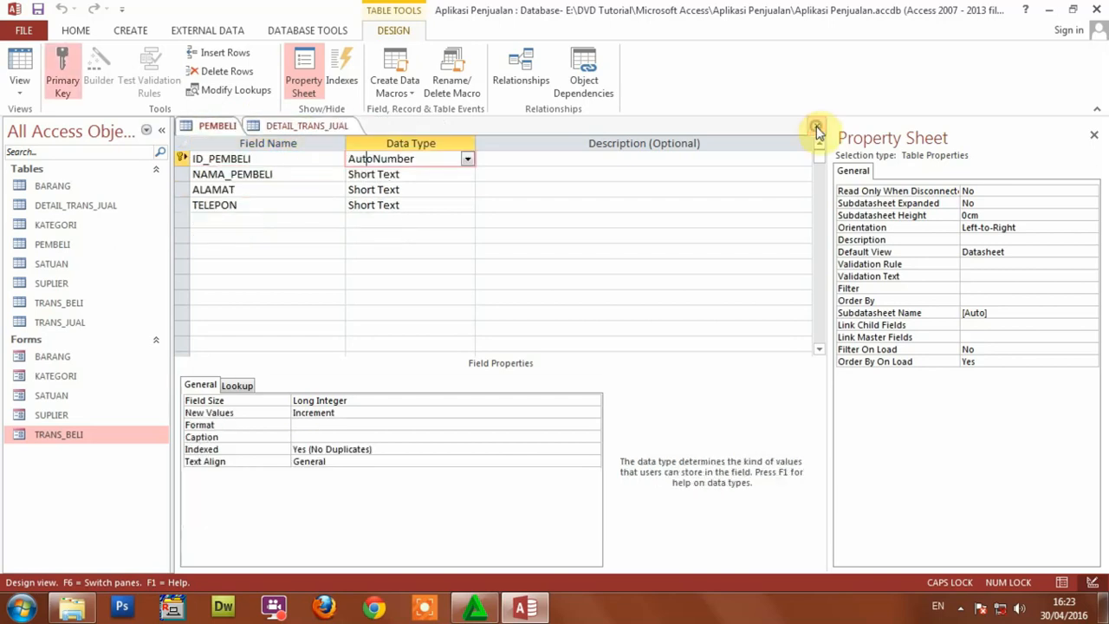
pyautogui.click(816, 127)
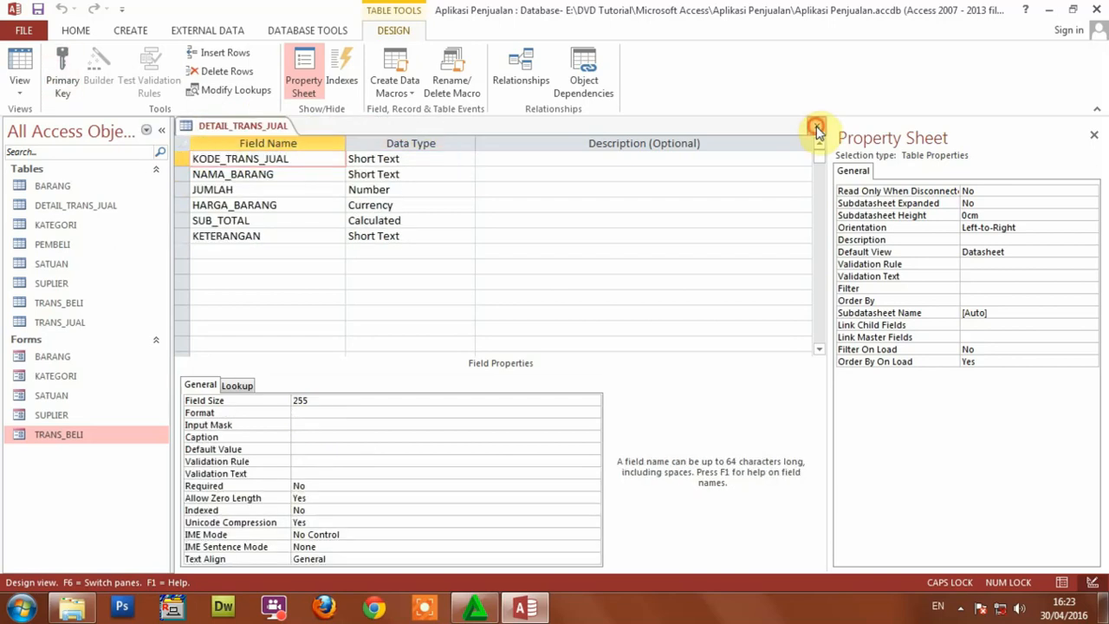
pyautogui.click(816, 128)
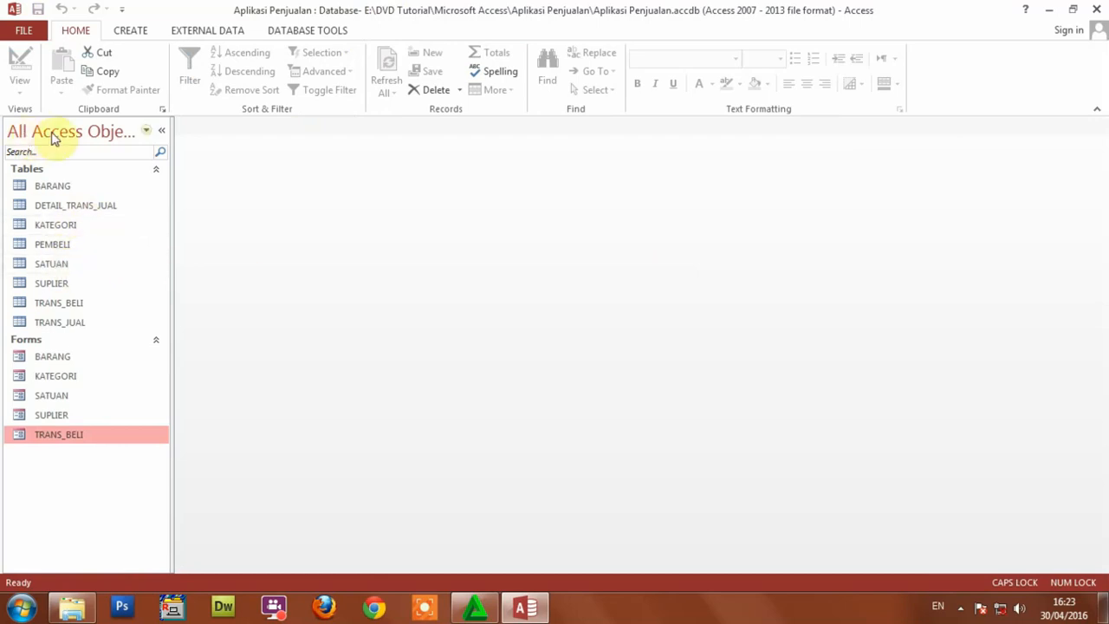
pyautogui.moveTo(170, 152); pyautogui.dragTo(192, 150)
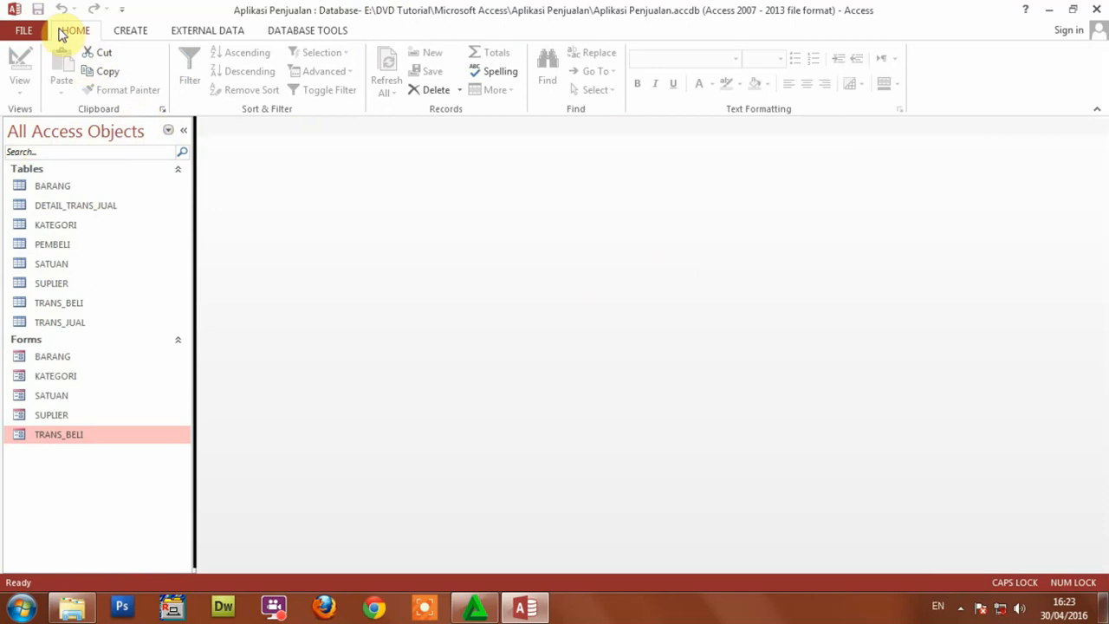
# Open the database's relationships diagram and move the TRANS_BELI and SUPLIER tables slightly down and closer to the other tables
pyautogui.click(306, 34)
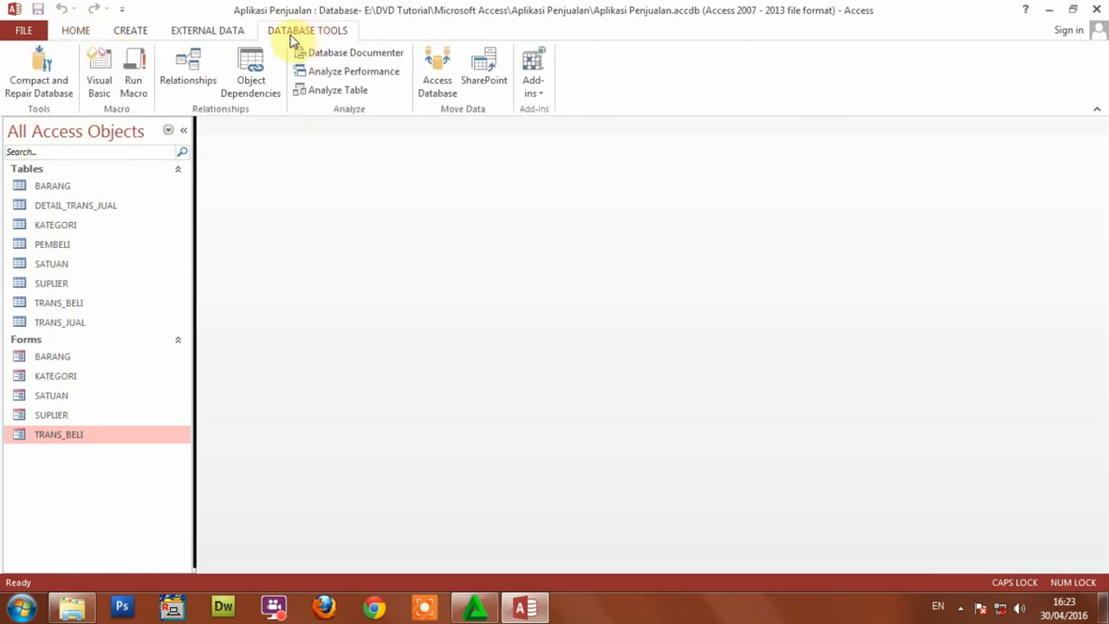
pyautogui.click(188, 80)
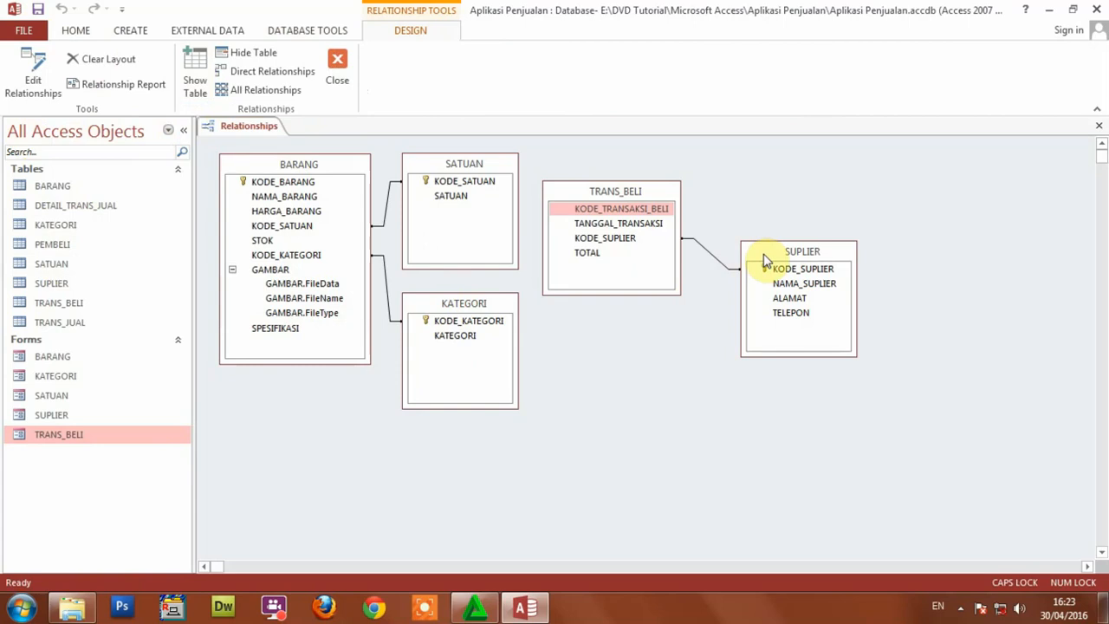
pyautogui.moveTo(764, 260); pyautogui.dragTo(748, 261)
pyautogui.moveTo(607, 193); pyautogui.dragTo(597, 219)
pyautogui.moveTo(763, 253); pyautogui.dragTo(747, 288)
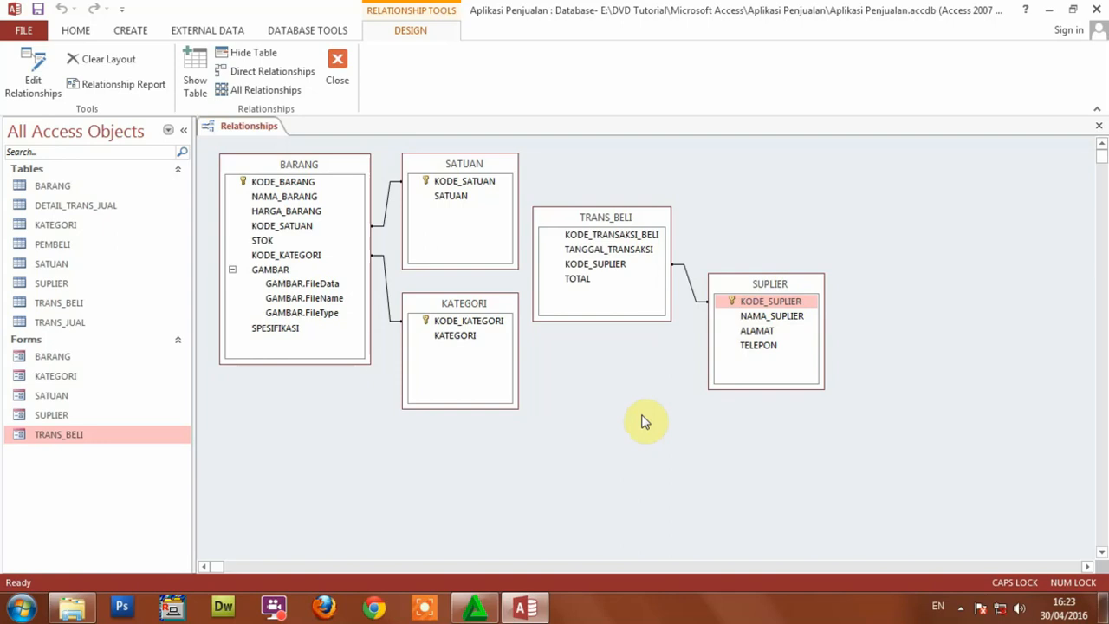
# Add the PEMBELI, TRANS_JUAL and DETAIL_TRANS_JUAL tables to the relationships diagram
pyautogui.rightClick(923, 223)
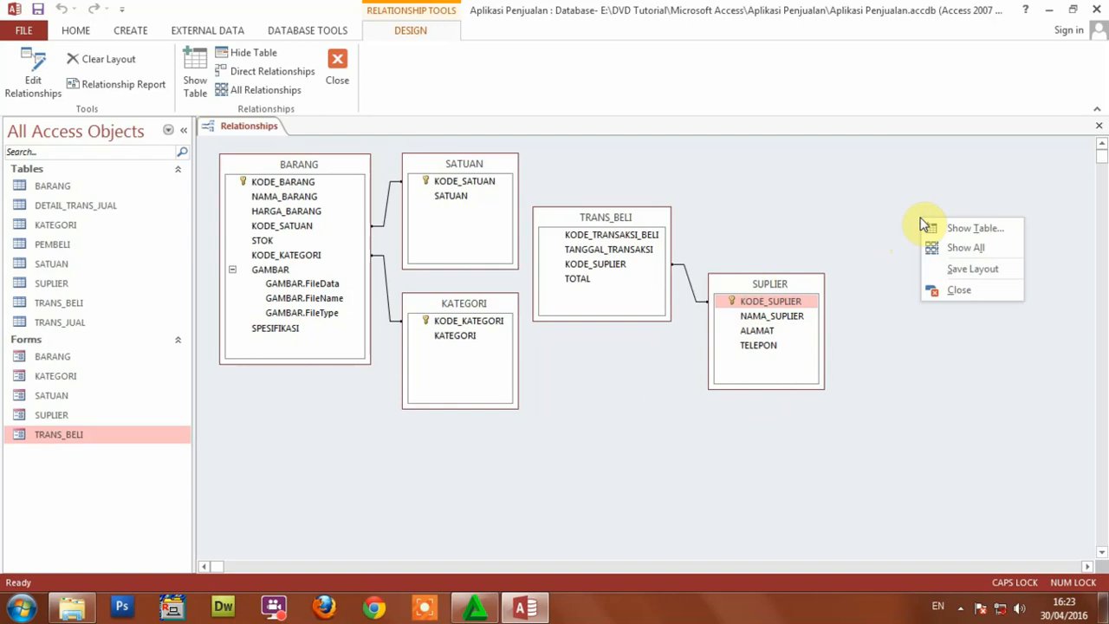
pyautogui.click(965, 230)
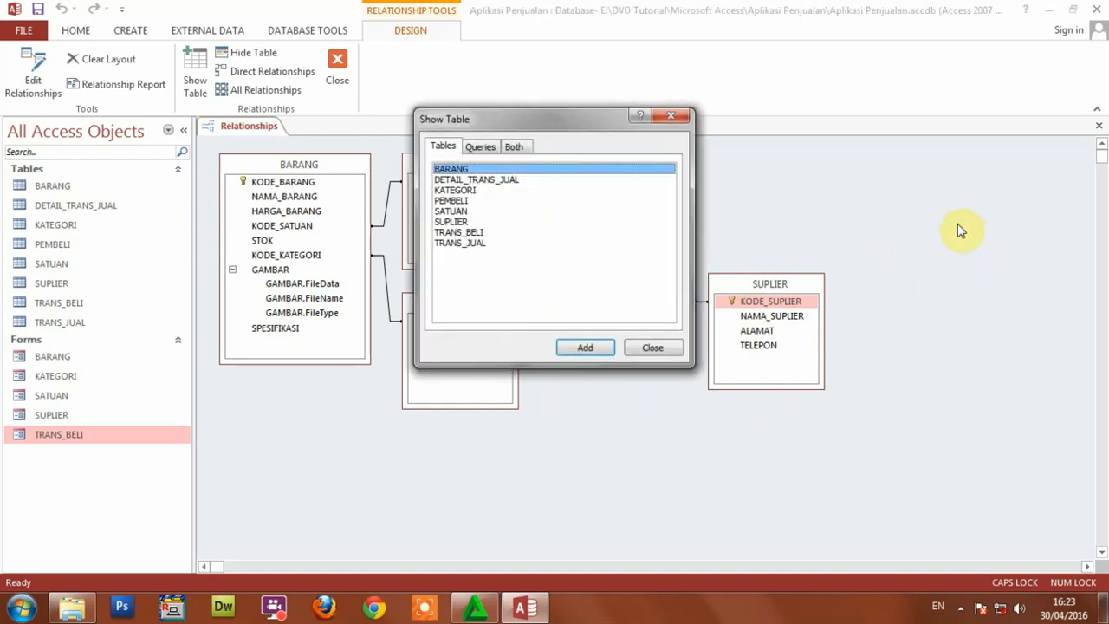
pyautogui.moveTo(586, 129); pyautogui.dragTo(646, 156)
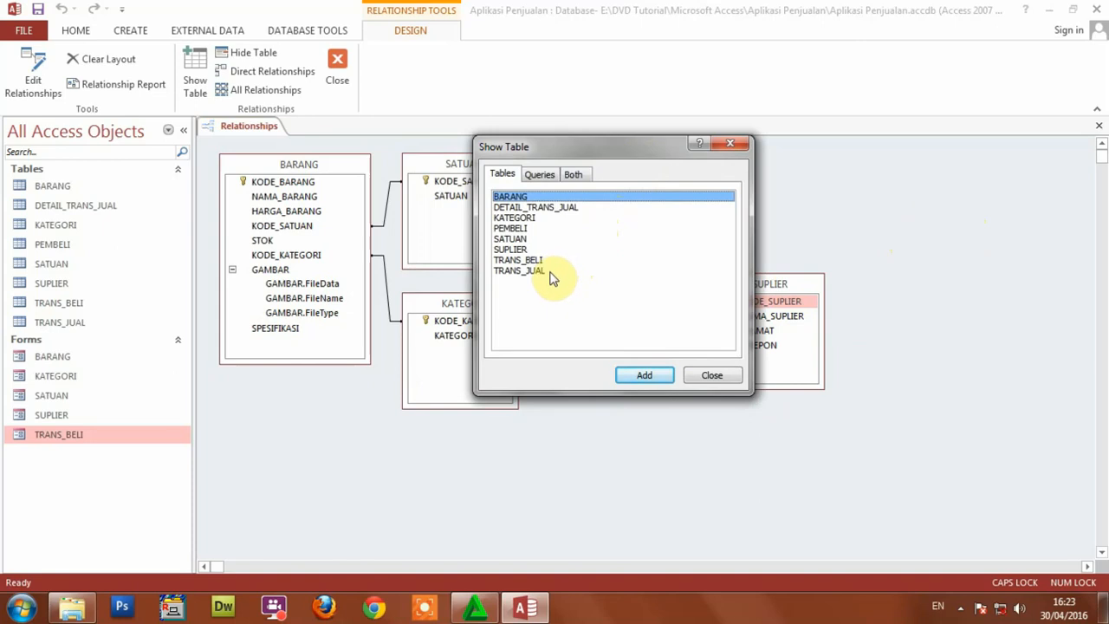
pyautogui.click(508, 228)
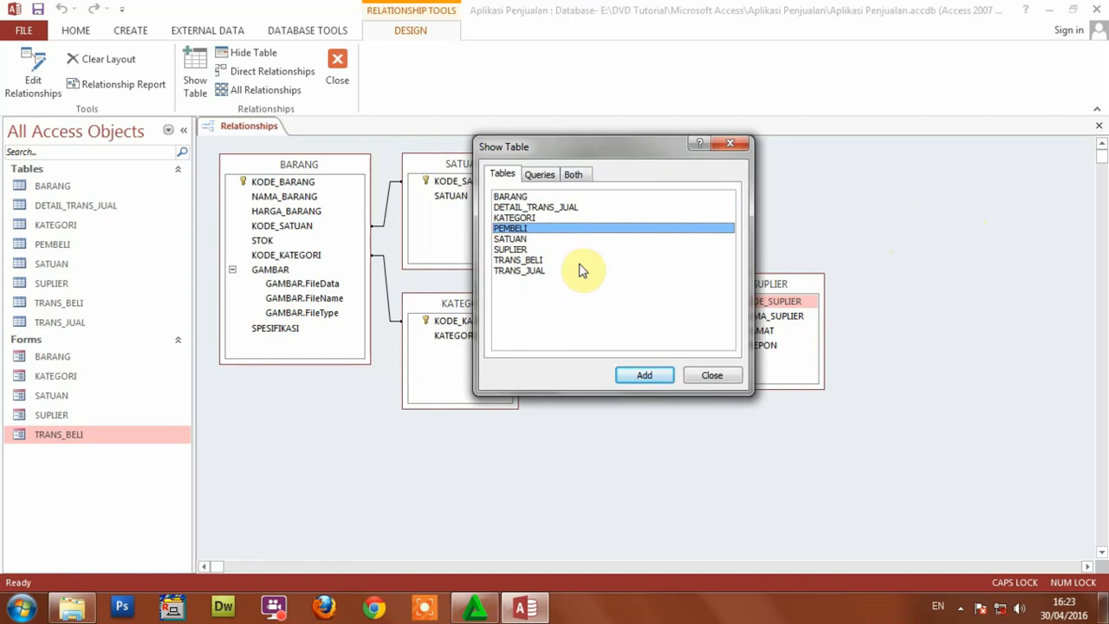
pyautogui.keyDown('ctrl'); pyautogui.click(520, 271); pyautogui.keyUp('ctrl')
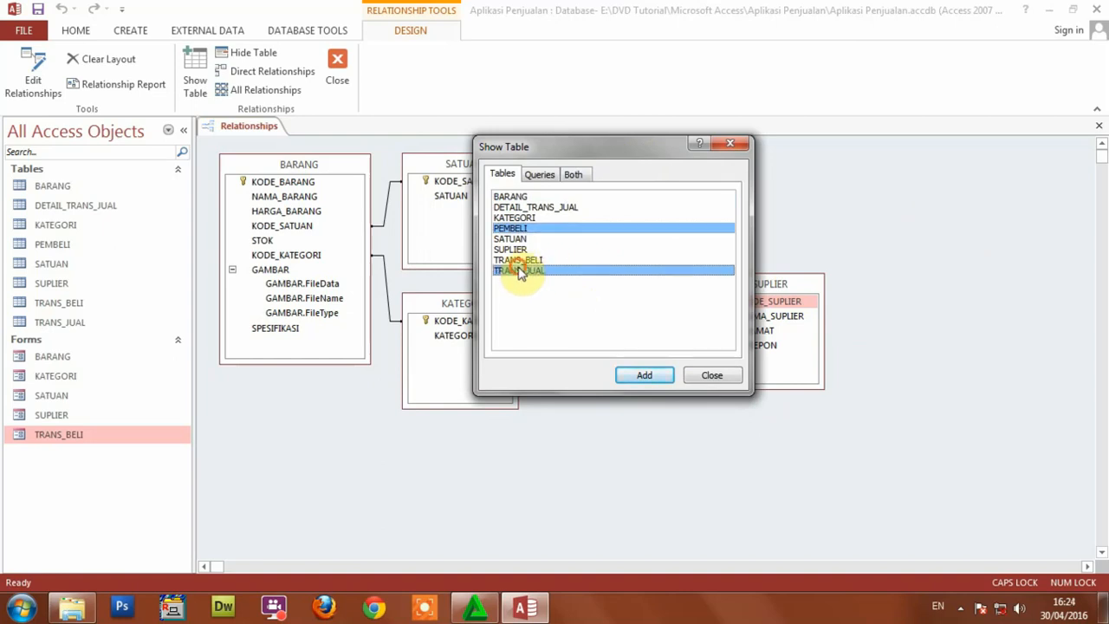
pyautogui.keyDown('ctrl'); pyautogui.click(518, 208); pyautogui.keyUp('ctrl')
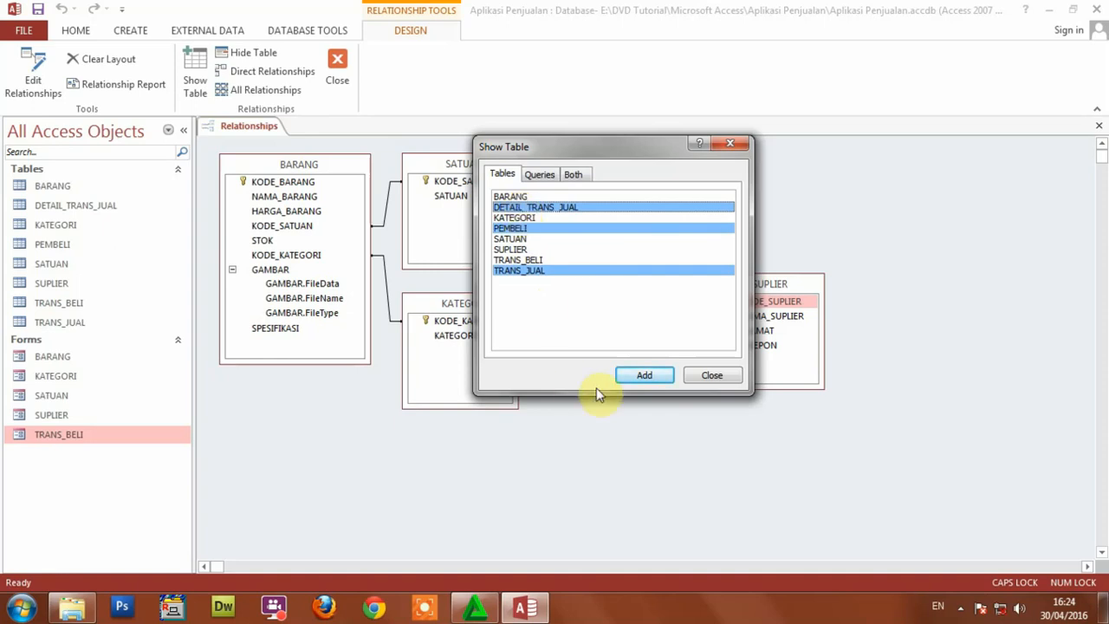
pyautogui.click(631, 379)
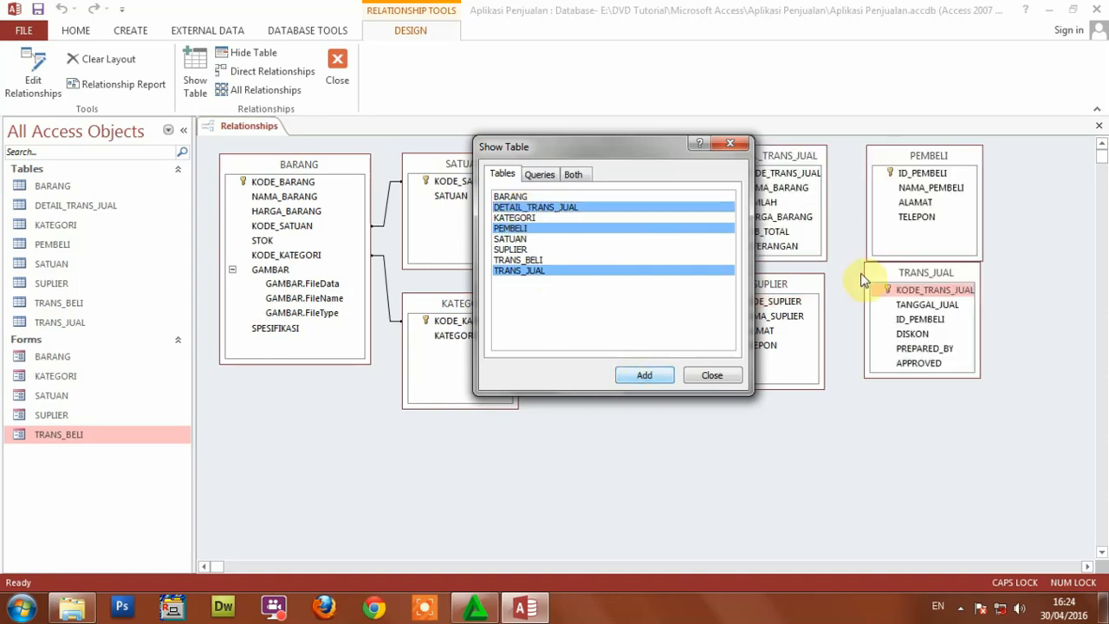
pyautogui.click(706, 378)
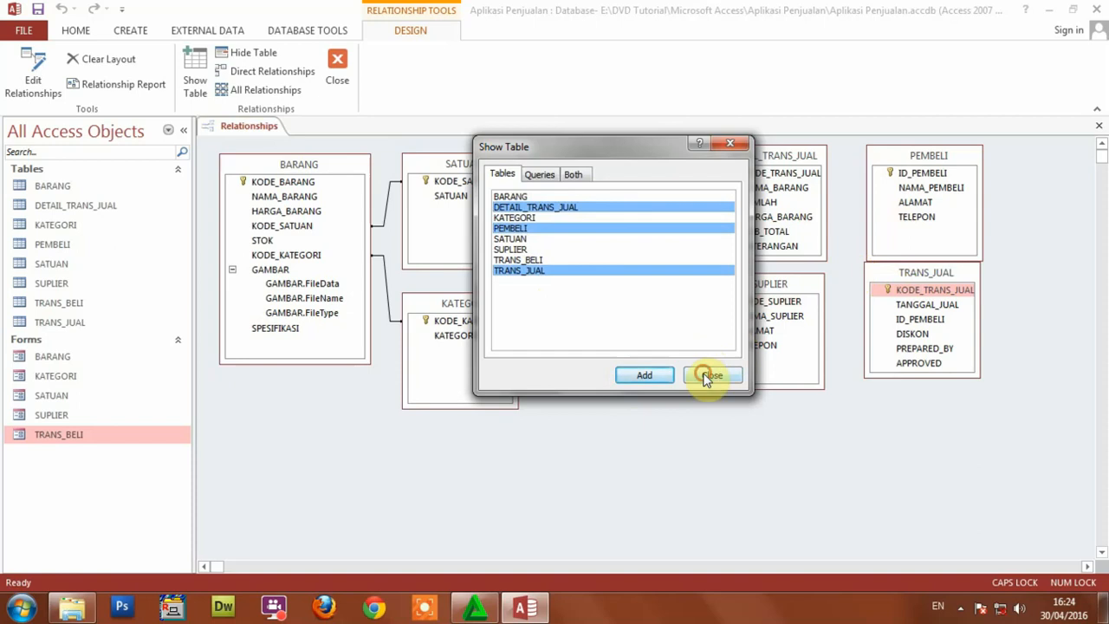
# Line up TRANS_BELI and SUPLIER in one row with SATUAN, and move DETAIL_TRANS_JUAL and PEMBELI into the space below them
pyautogui.moveTo(773, 158); pyautogui.dragTo(654, 400)
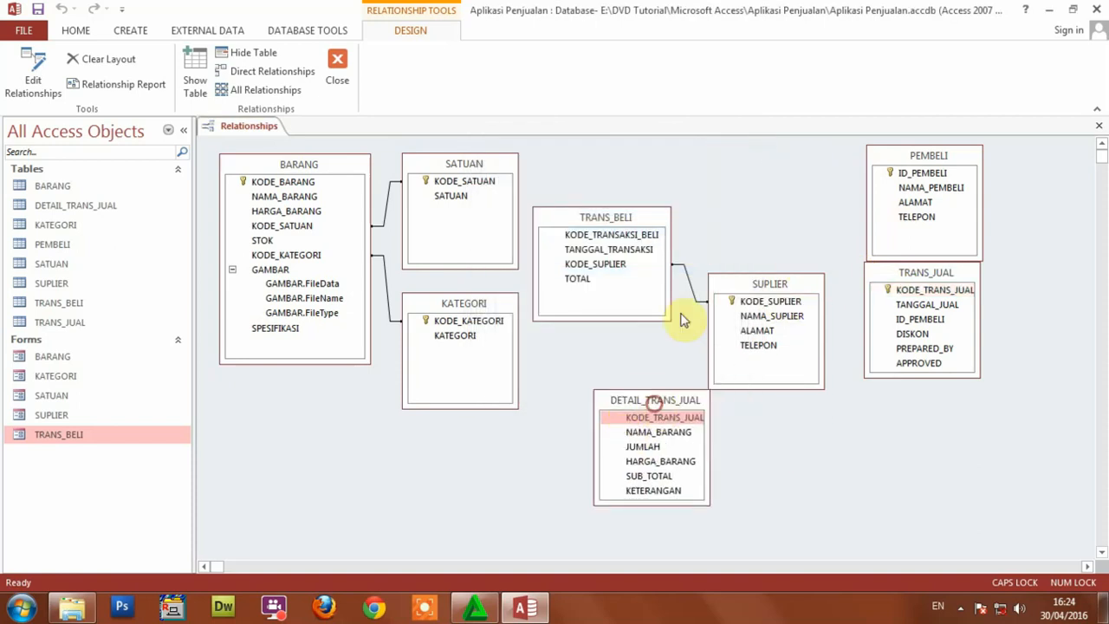
pyautogui.moveTo(606, 216); pyautogui.dragTo(606, 163)
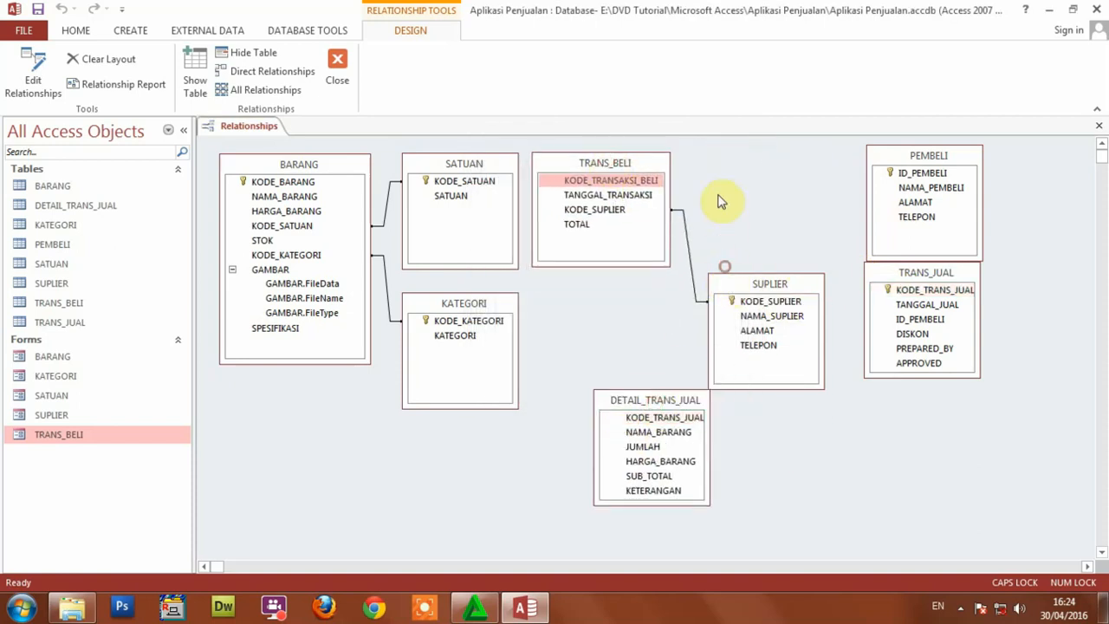
pyautogui.moveTo(771, 286); pyautogui.dragTo(772, 163)
pyautogui.moveTo(894, 156); pyautogui.dragTo(801, 415)
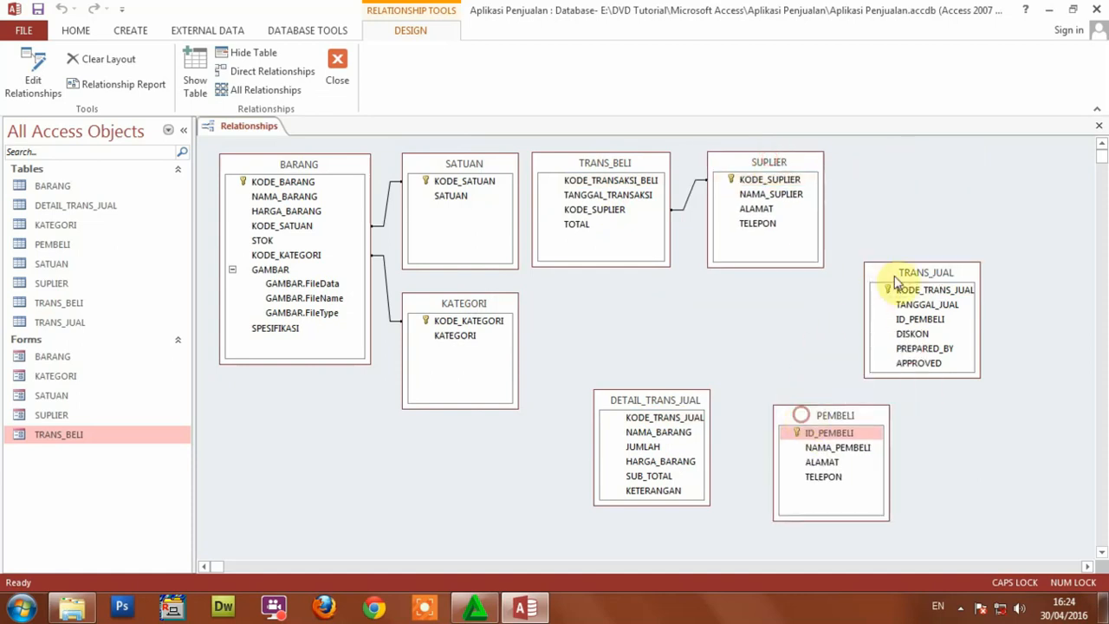
# Place TRANS_JUAL between DETAIL_TRANS_JUAL and PEMBELI, with clear gaps between the three tables
pyautogui.moveTo(894, 283); pyautogui.dragTo(719, 321)
pyautogui.moveTo(830, 415); pyautogui.dragTo(904, 370)
pyautogui.moveTo(651, 399); pyautogui.dragTo(598, 401)
pyautogui.moveTo(732, 310); pyautogui.dragTo(707, 316)
pyautogui.moveTo(872, 372); pyautogui.dragTo(839, 372)
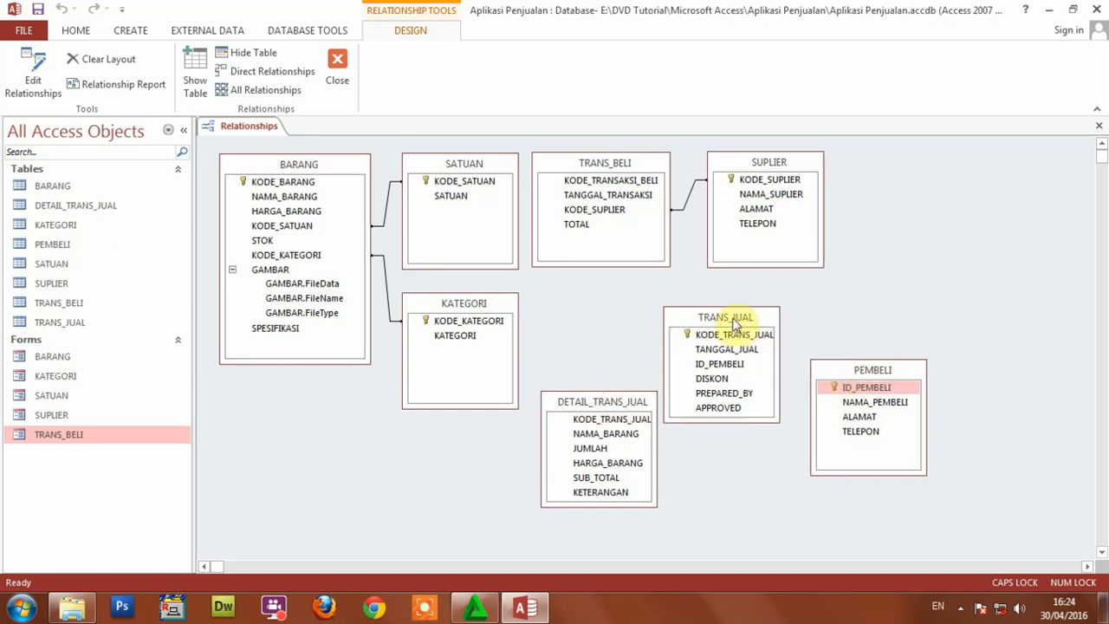
pyautogui.moveTo(733, 324); pyautogui.dragTo(743, 326)
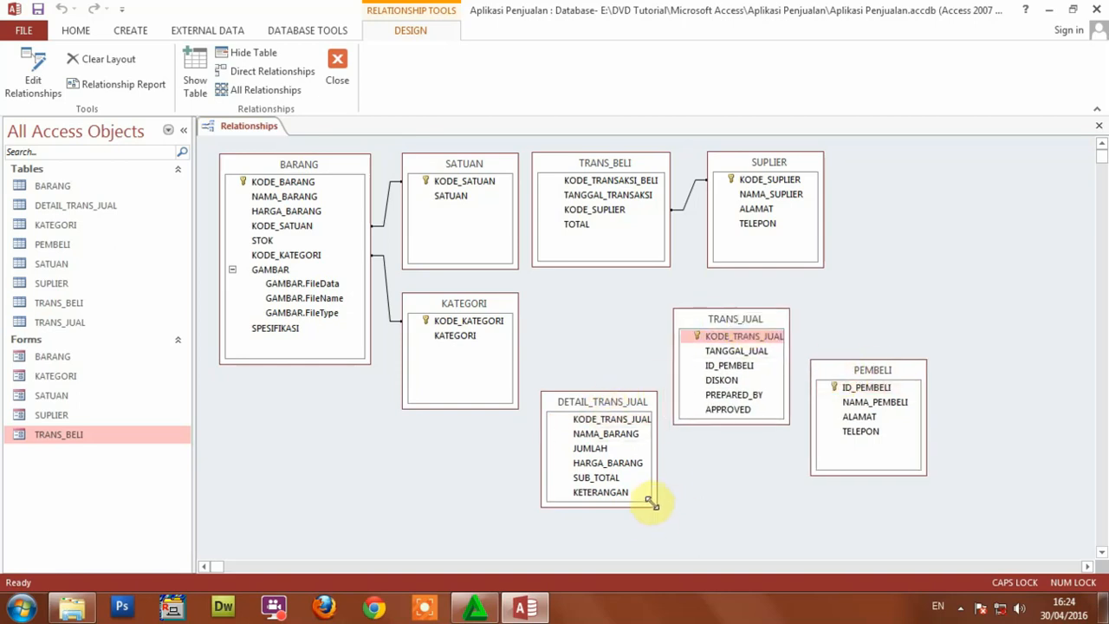
# Enlarge the DETAIL_TRANS_JUAL box in the diagram and shift PEMBELI slightly away from TRANS_JUAL
pyautogui.moveTo(650, 501); pyautogui.dragTo(655, 520)
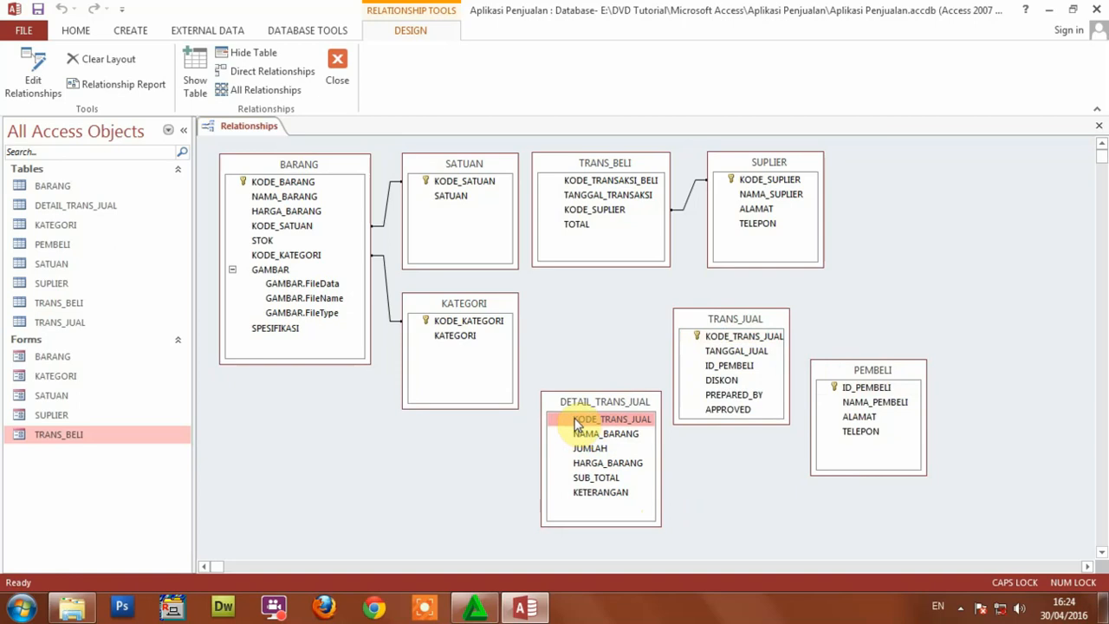
pyautogui.moveTo(855, 371); pyautogui.dragTo(866, 368)
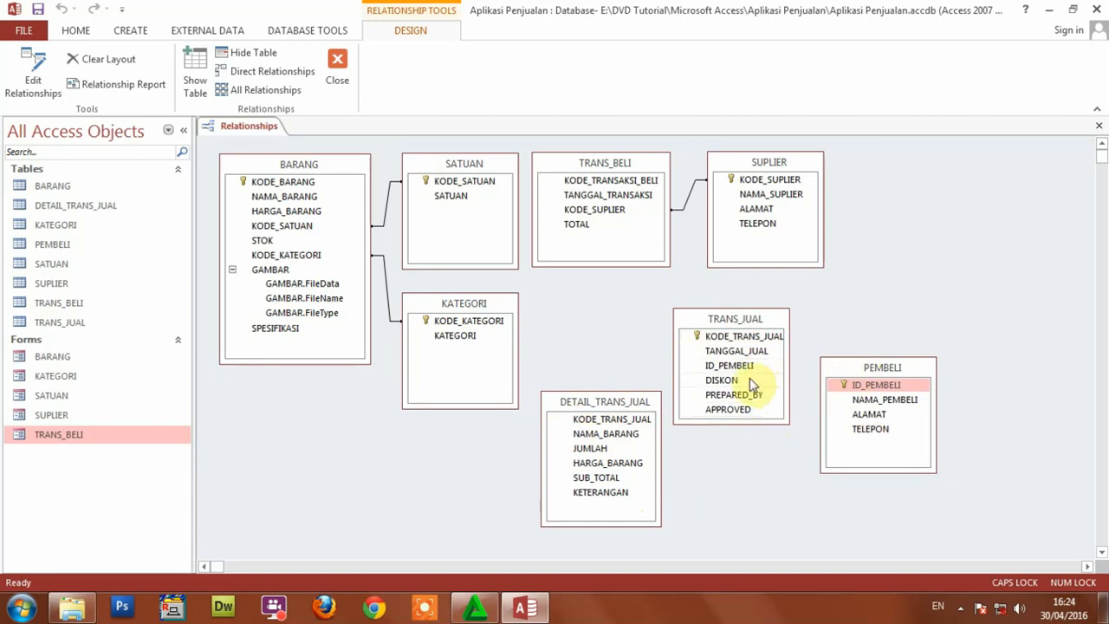
pyautogui.moveTo(877, 368); pyautogui.dragTo(880, 362)
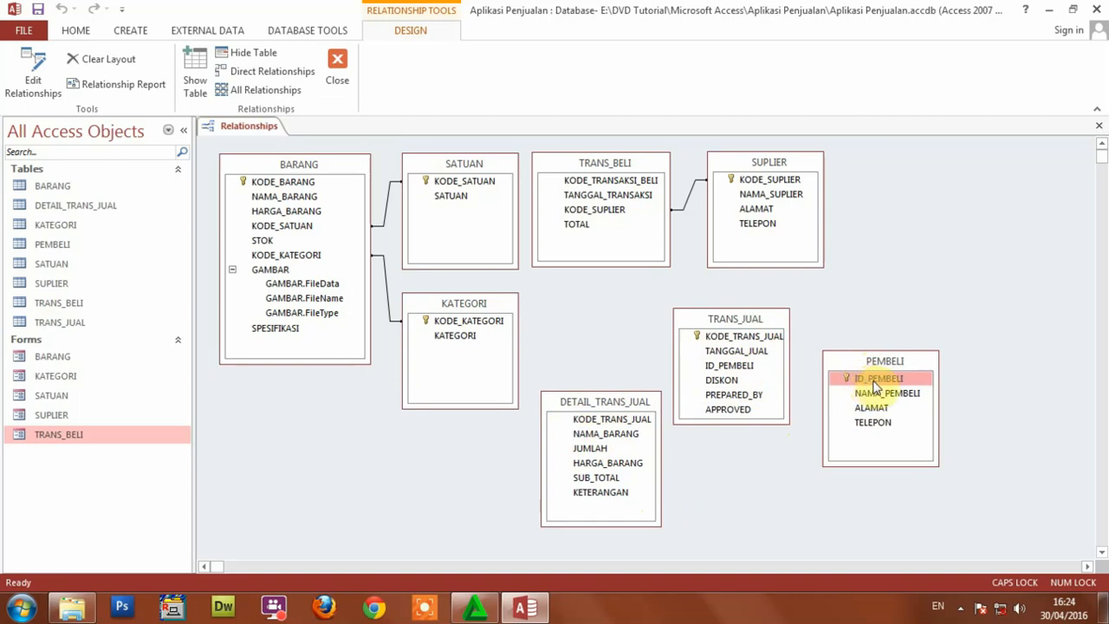
# Create a relationship from ID_PEMBELI in PEMBELI to ID_PEMBELI in TRANS_JUAL
pyautogui.moveTo(878, 386); pyautogui.dragTo(723, 372)
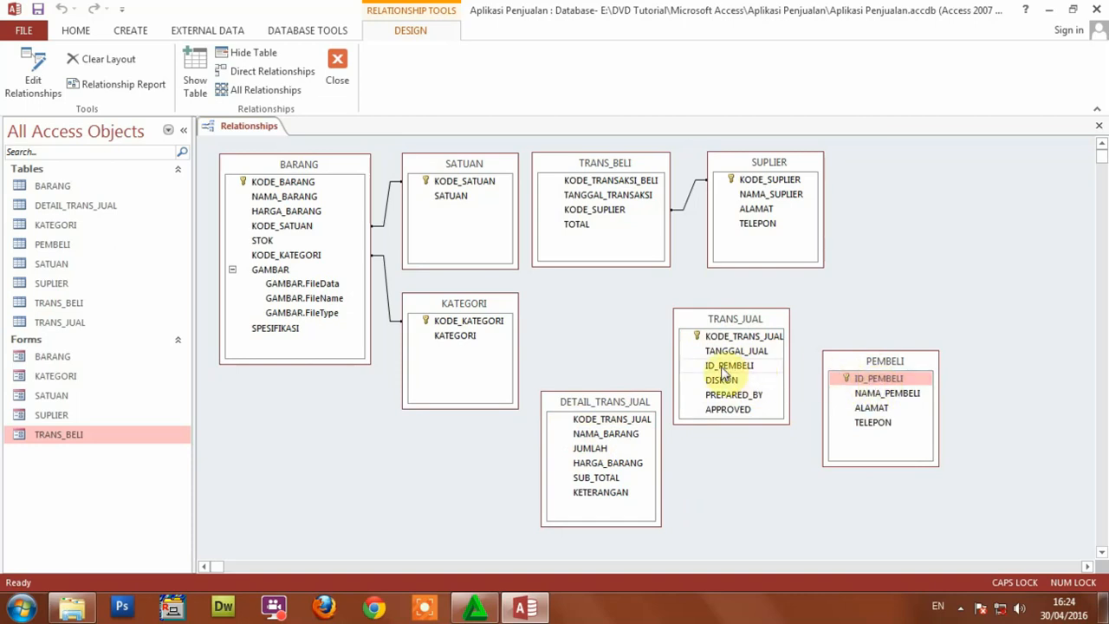
pyautogui.moveTo(875, 360); pyautogui.dragTo(729, 373)
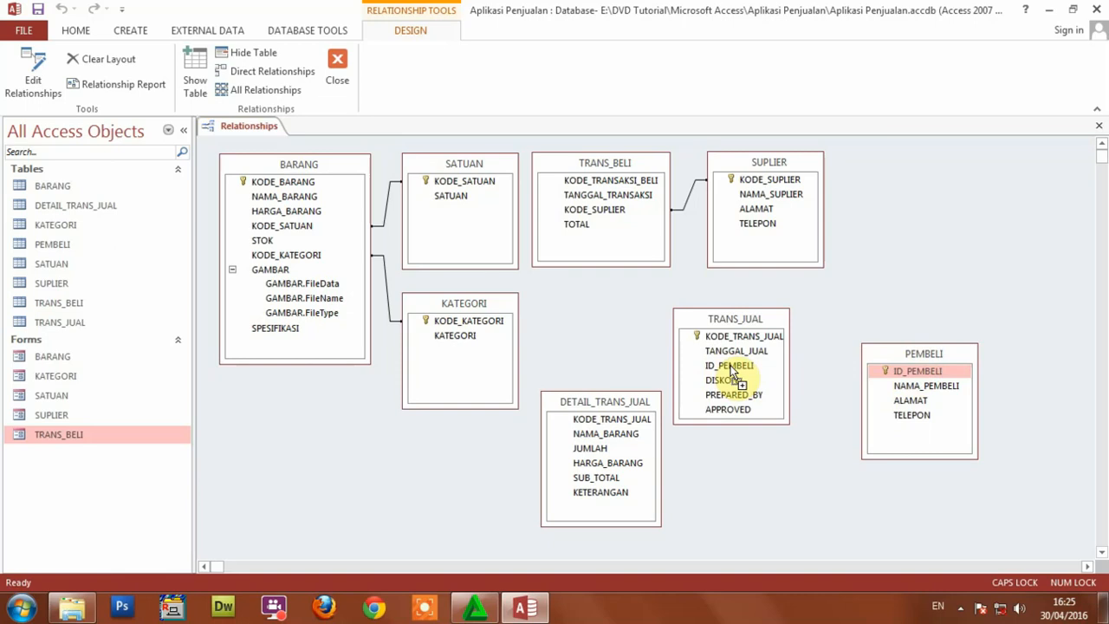
pyautogui.moveTo(731, 370); pyautogui.dragTo(729, 366)
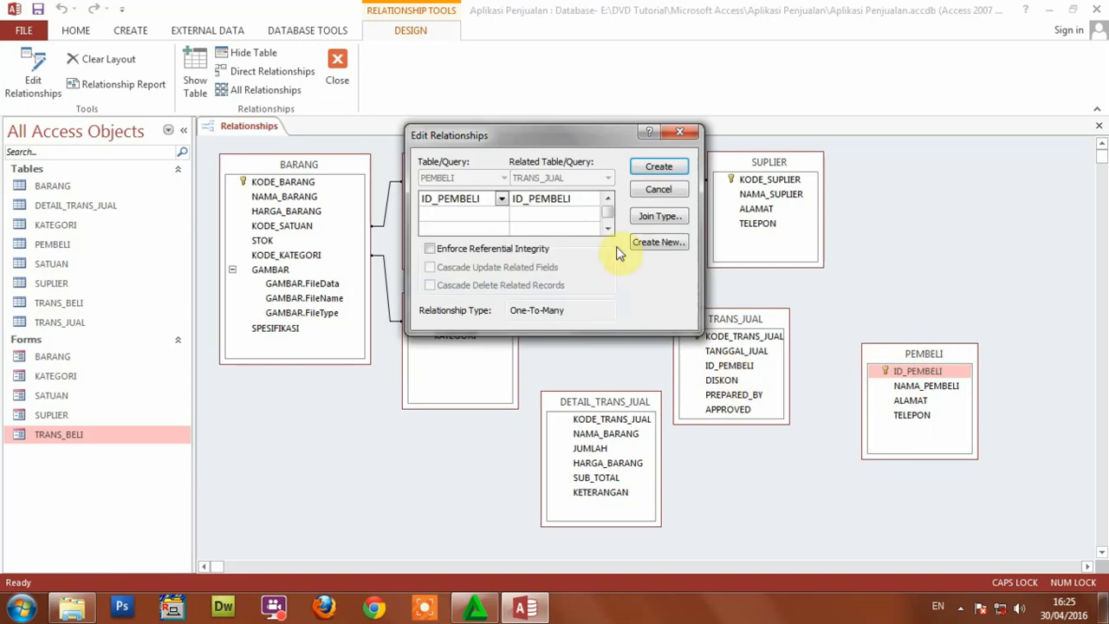
pyautogui.click(649, 169)
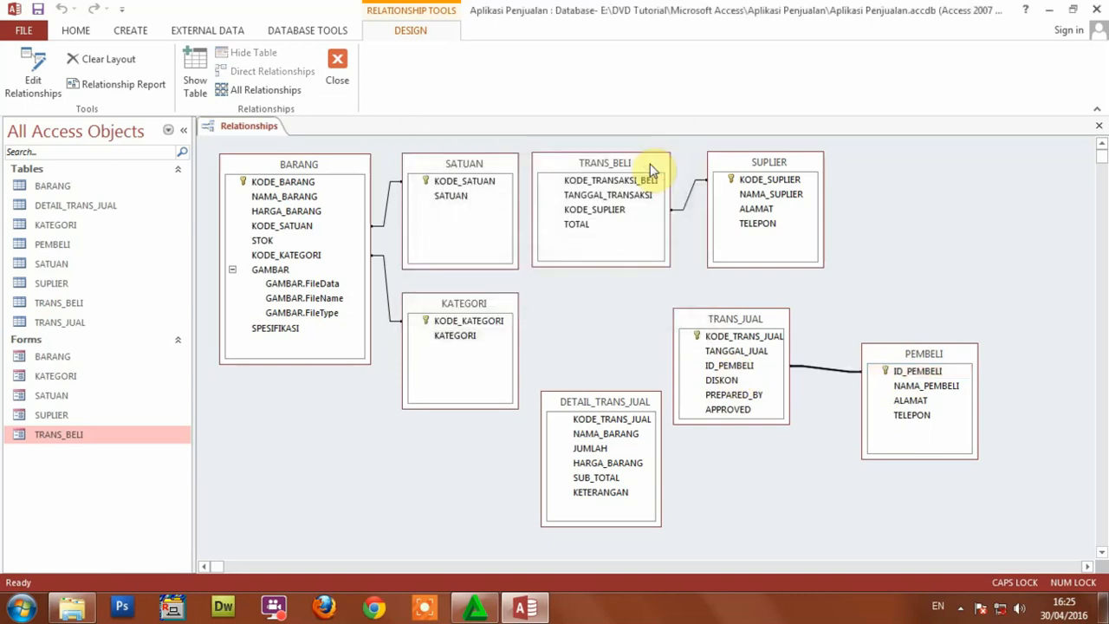
# Move PEMBELI and TRANS_JUAL closer together and create a relationship from KODE_TRANS_JUAL in TRANS_JUAL to KODE_TRANS_JUAL in DETAIL_TRANS_JUAL
pyautogui.moveTo(875, 343)
pyautogui.mouseDown()
pyautogui.moveTo(884, 331)
pyautogui.moveTo(872, 361)
pyautogui.mouseUp()
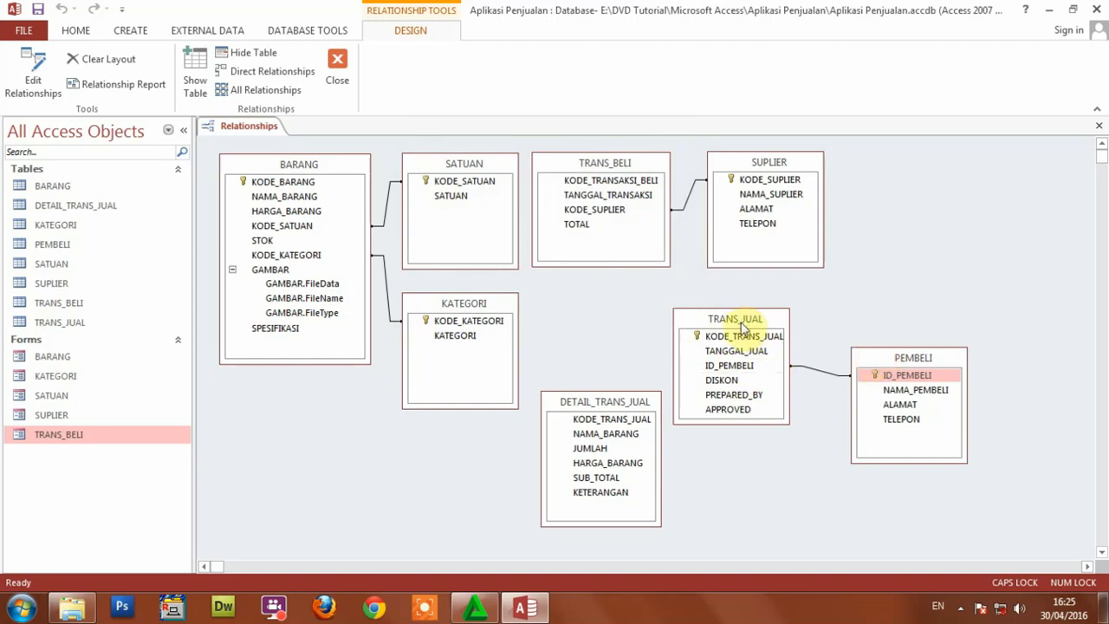
pyautogui.moveTo(740, 318); pyautogui.dragTo(774, 319)
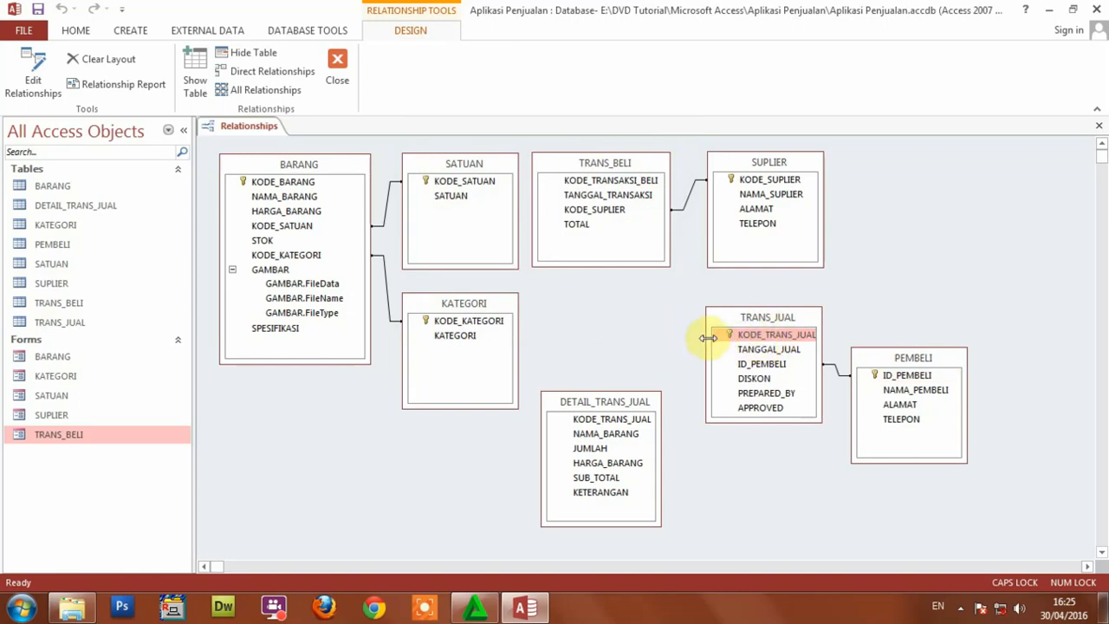
pyautogui.moveTo(708, 338); pyautogui.dragTo(635, 418)
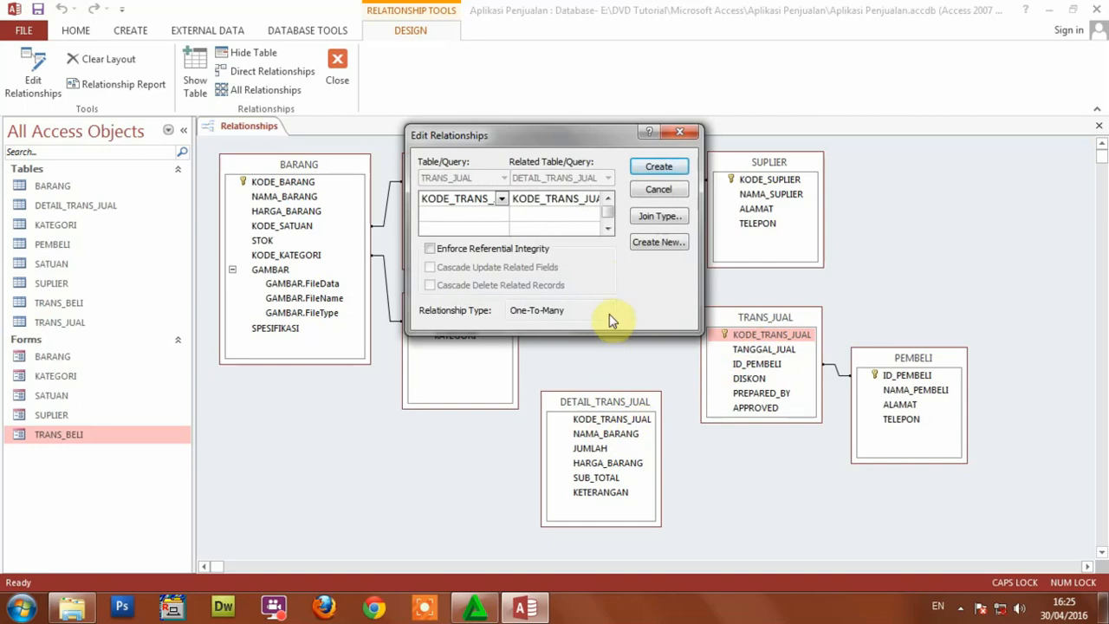
pyautogui.click(659, 167)
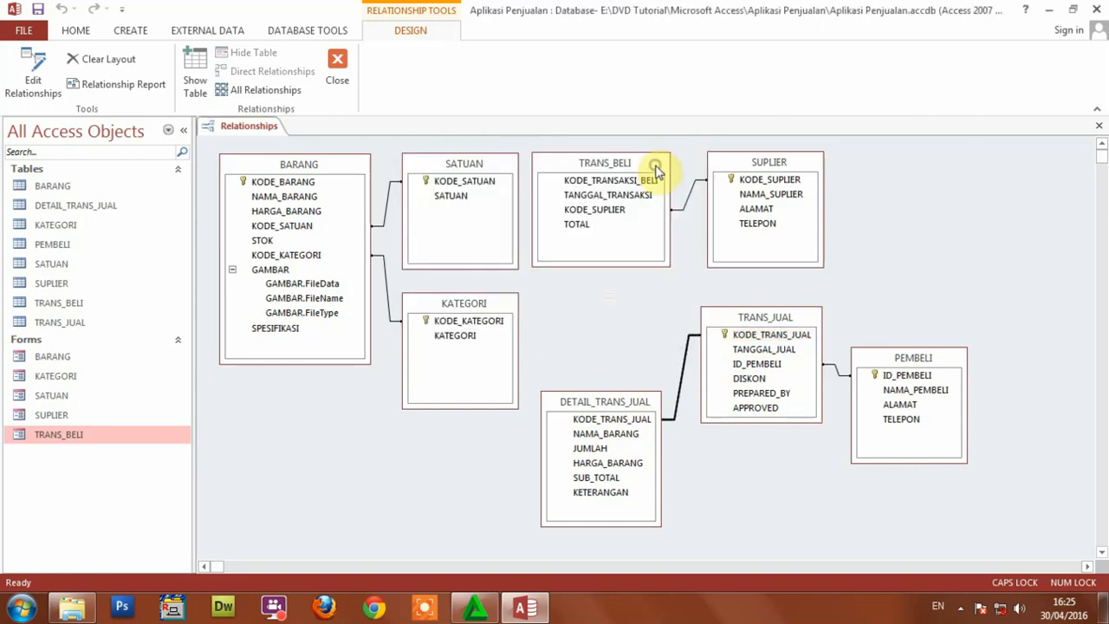
# Reposition TRANS_JUAL and PEMBELI slightly higher in the diagram to tidy their relationship lines
pyautogui.moveTo(750, 322); pyautogui.dragTo(754, 317)
pyautogui.click(756, 317)
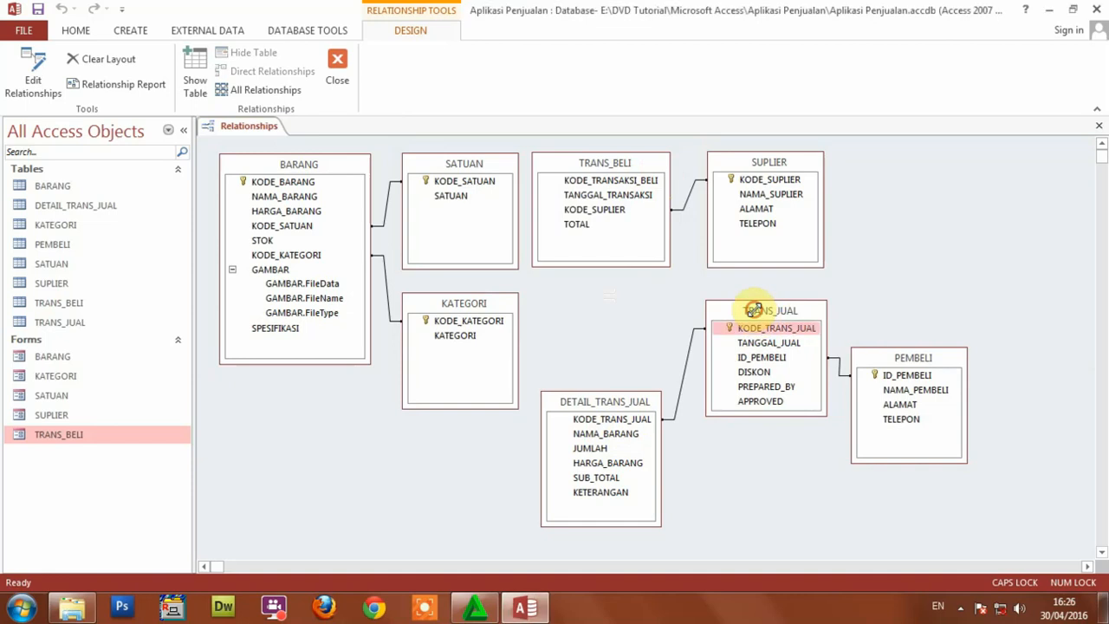
pyautogui.moveTo(884, 355); pyautogui.dragTo(896, 336)
pyautogui.moveTo(771, 310)
pyautogui.mouseDown()
pyautogui.moveTo(758, 308)
pyautogui.moveTo(766, 305)
pyautogui.moveTo(726, 385)
pyautogui.moveTo(755, 316)
pyautogui.mouseUp()
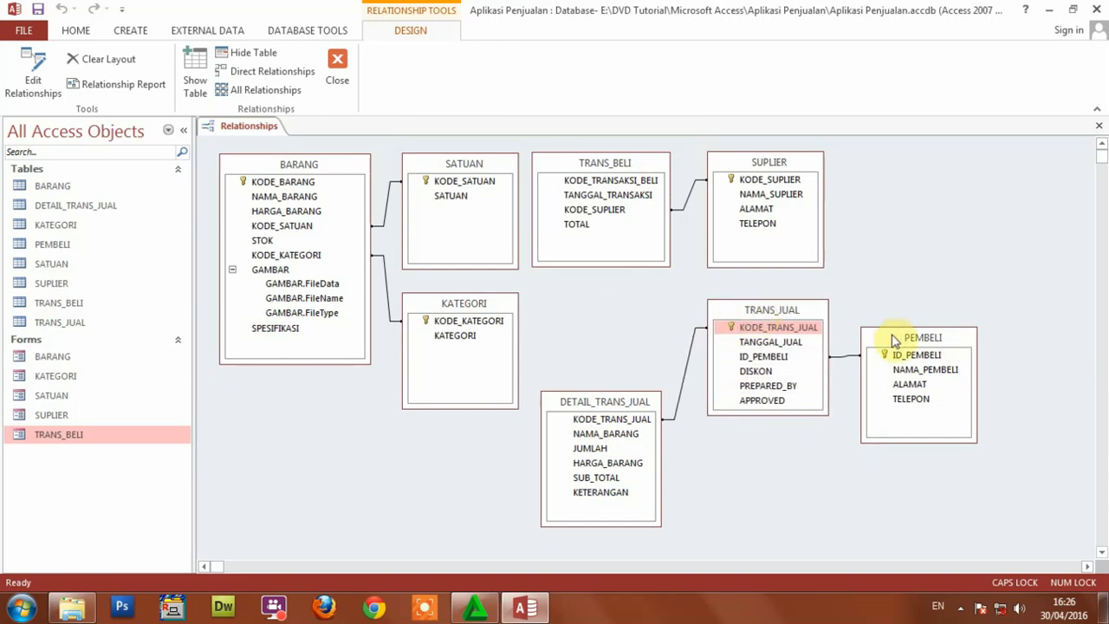
# Move PEMBELI lower in the diagram and delete the relationship between TRANS_JUAL and DETAIL_TRANS_JUAL
pyautogui.moveTo(891, 338); pyautogui.dragTo(894, 374)
pyautogui.click(754, 317)
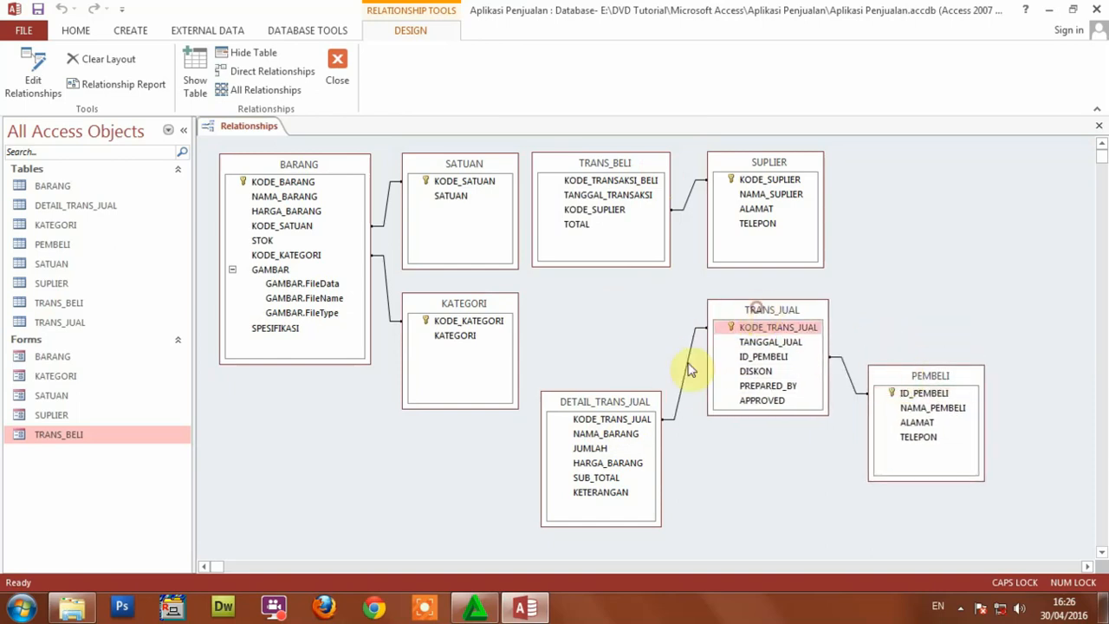
pyautogui.click(684, 375)
pyautogui.rightClick(685, 375)
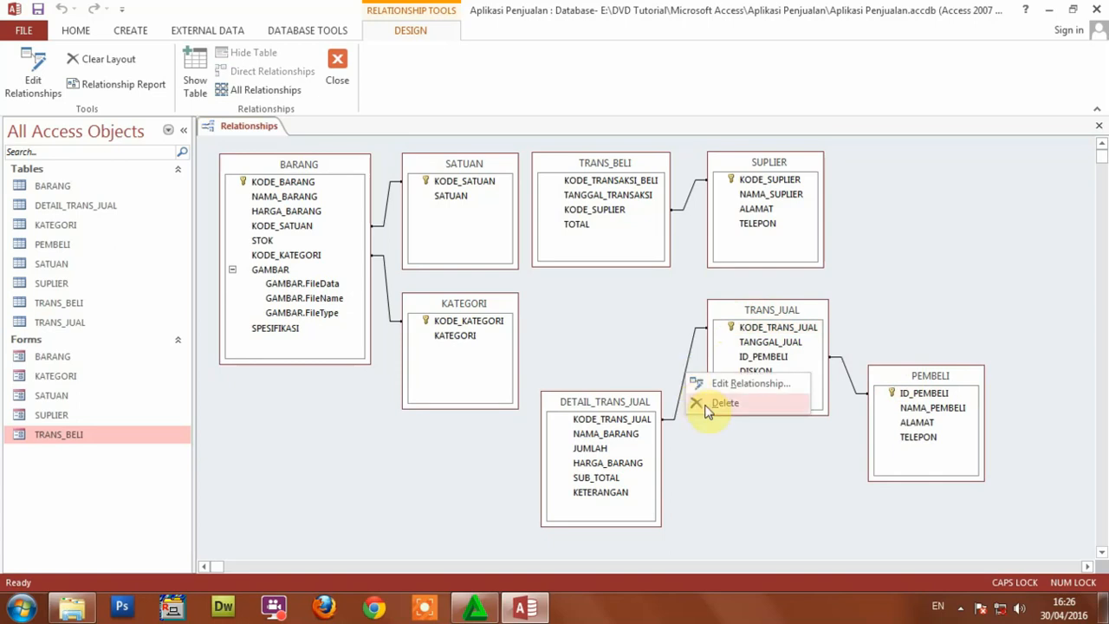
pyautogui.click(708, 406)
pyautogui.click(548, 351)
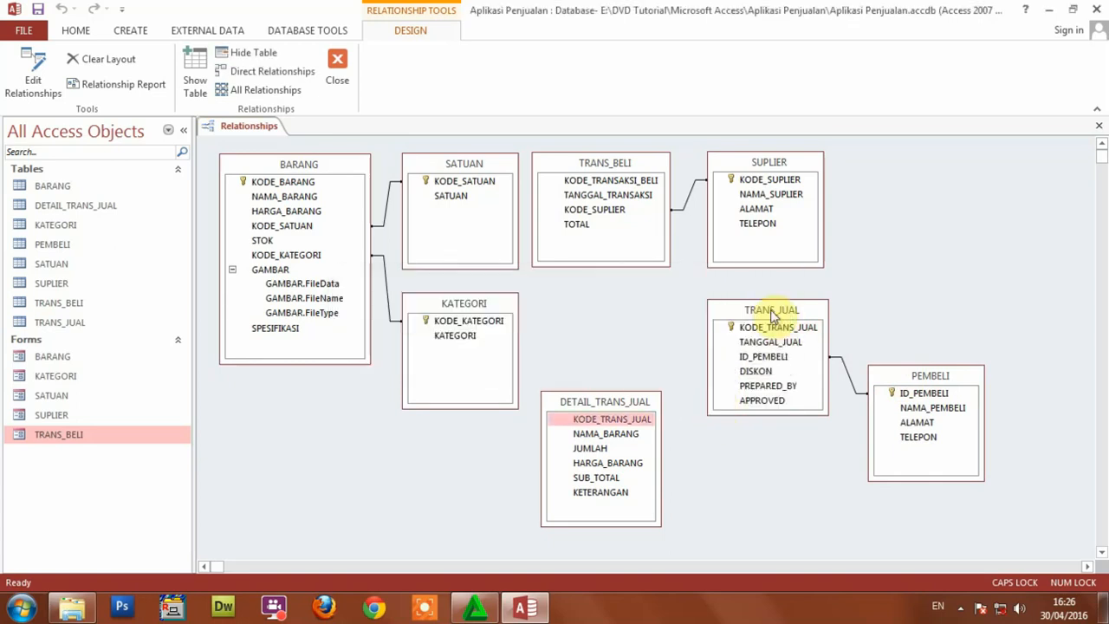
# Move TRANS_JUAL and DETAIL_TRANS_JUAL slightly and create a relationship from KODE_TRANS_JUAL in TRANS_JUAL to HARGA_BARANG in DETAIL_TRANS_JUAL
pyautogui.moveTo(772, 312); pyautogui.dragTo(778, 322)
pyautogui.moveTo(638, 401); pyautogui.dragTo(640, 389)
pyautogui.moveTo(752, 345); pyautogui.dragTo(603, 456)
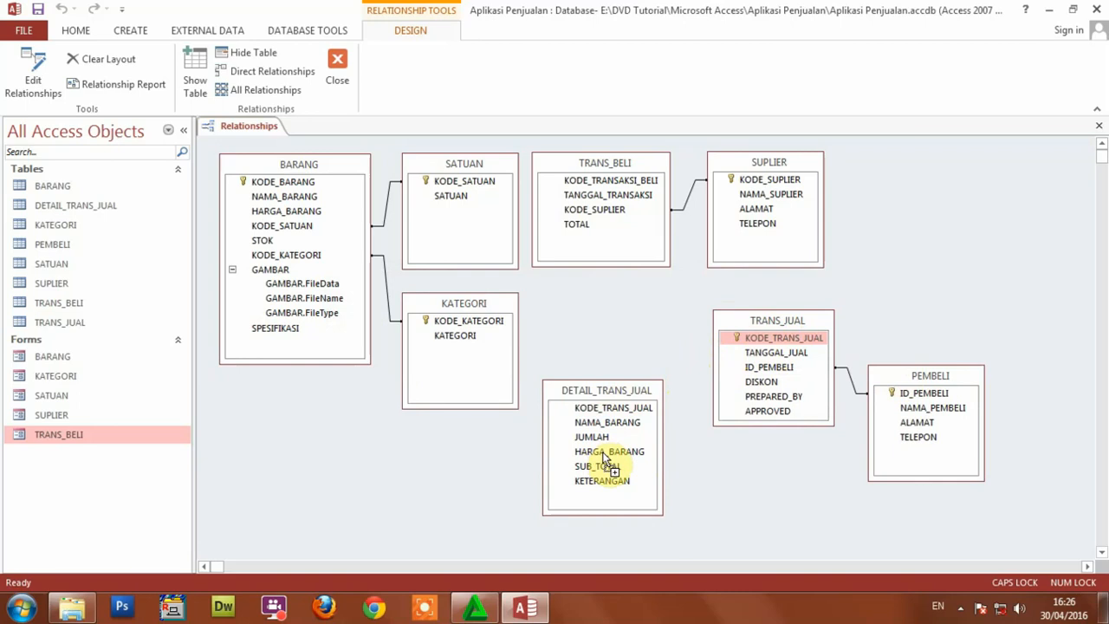
pyautogui.moveTo(604, 459); pyautogui.dragTo(604, 459)
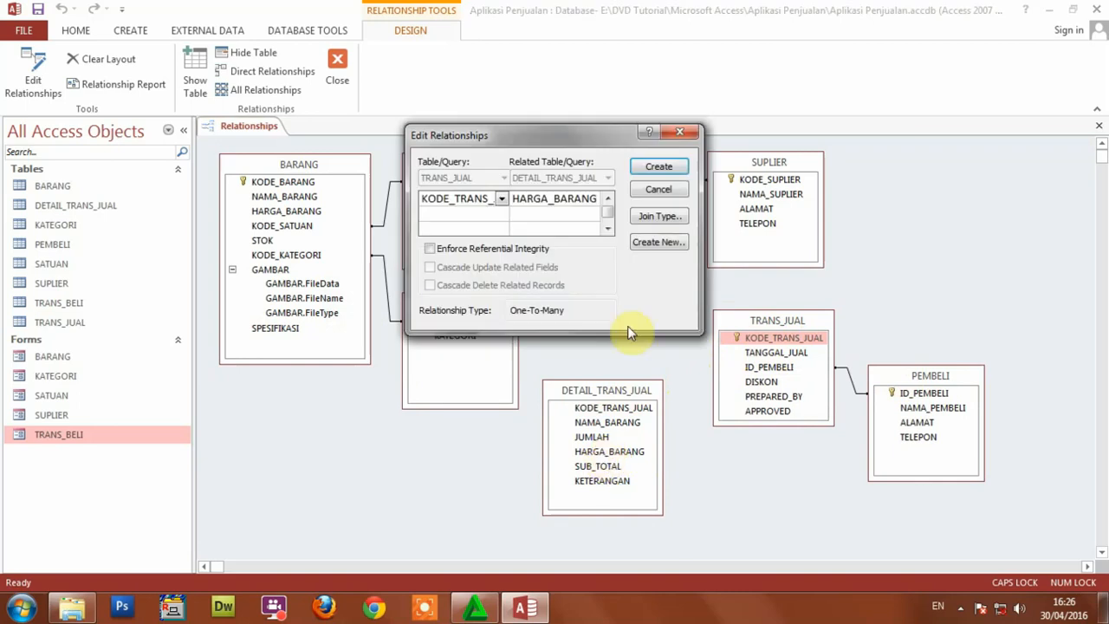
pyautogui.click(654, 164)
# Shift TRANS_JUAL and PEMBELI further away from DETAIL_TRANS_JUAL so that their relationship lines are easy to follow
pyautogui.moveTo(771, 321); pyautogui.dragTo(788, 307)
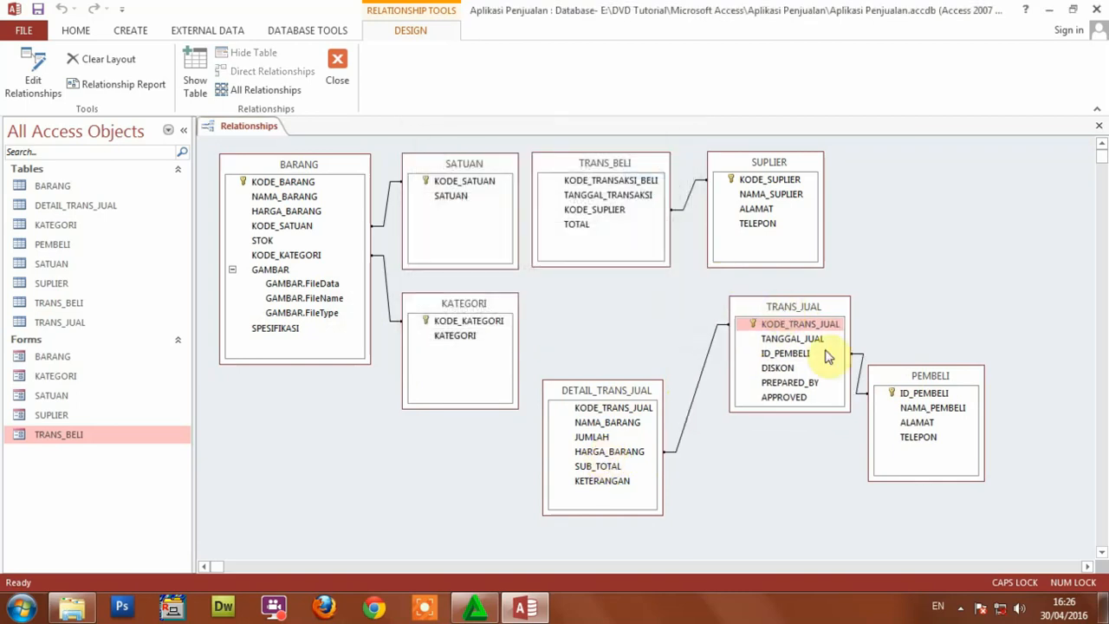
pyautogui.moveTo(921, 370); pyautogui.dragTo(960, 332)
pyautogui.moveTo(799, 305); pyautogui.dragTo(803, 302)
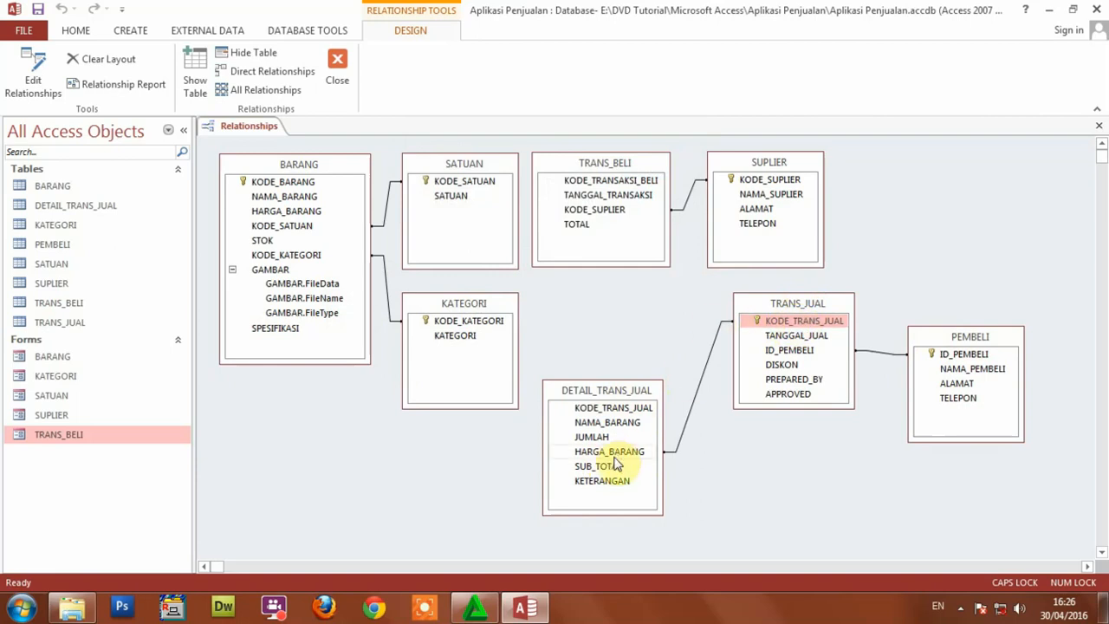
pyautogui.moveTo(787, 314); pyautogui.dragTo(785, 340)
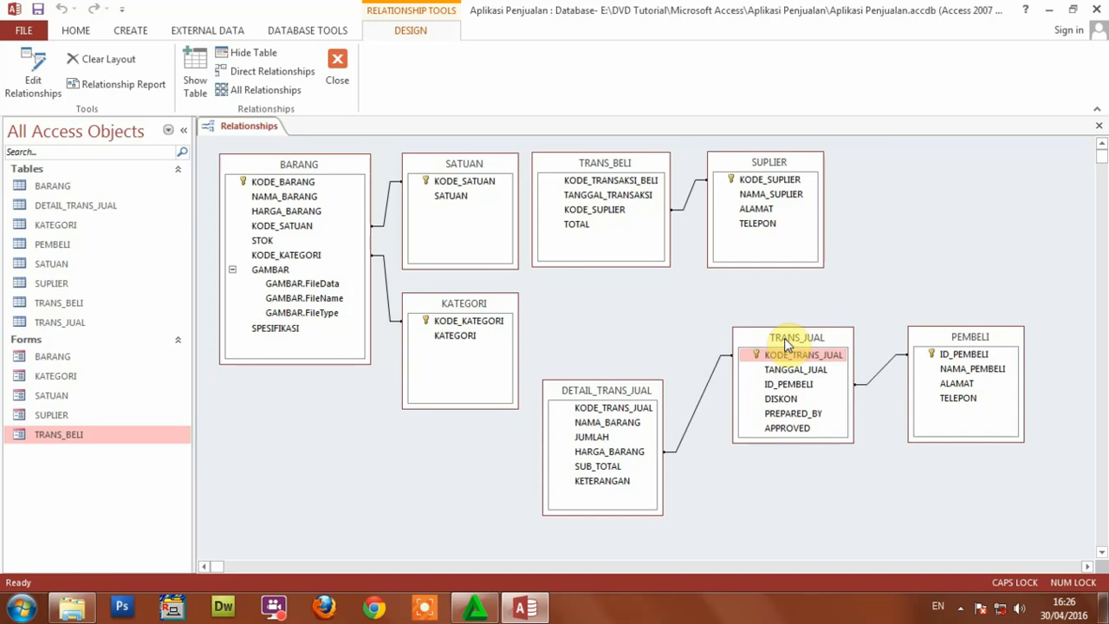
# Permanently delete the relationship between KODE_TRANS_JUAL in TRANS_JUAL and HARGA_BARANG in DETAIL_TRANS_JUAL
pyautogui.click(701, 406)
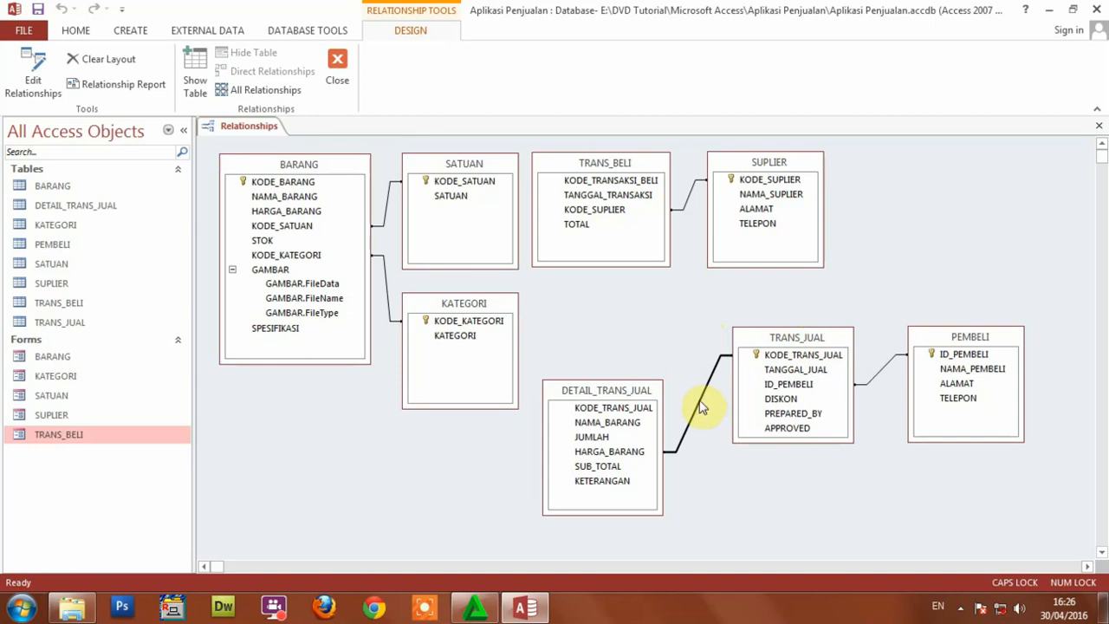
pyautogui.rightClick(702, 407)
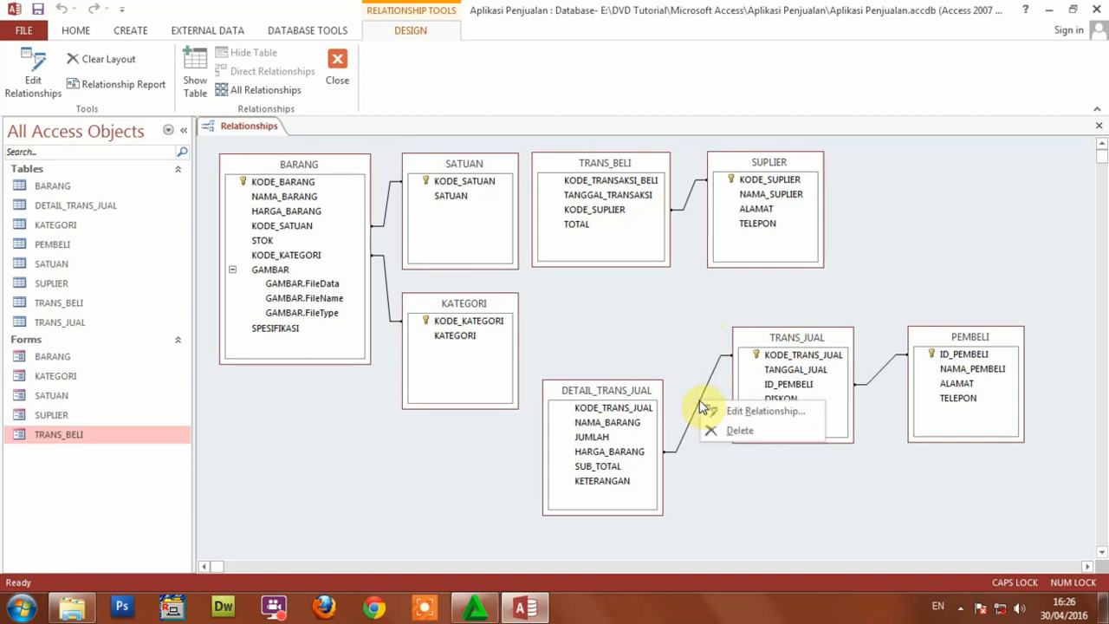
pyautogui.click(750, 432)
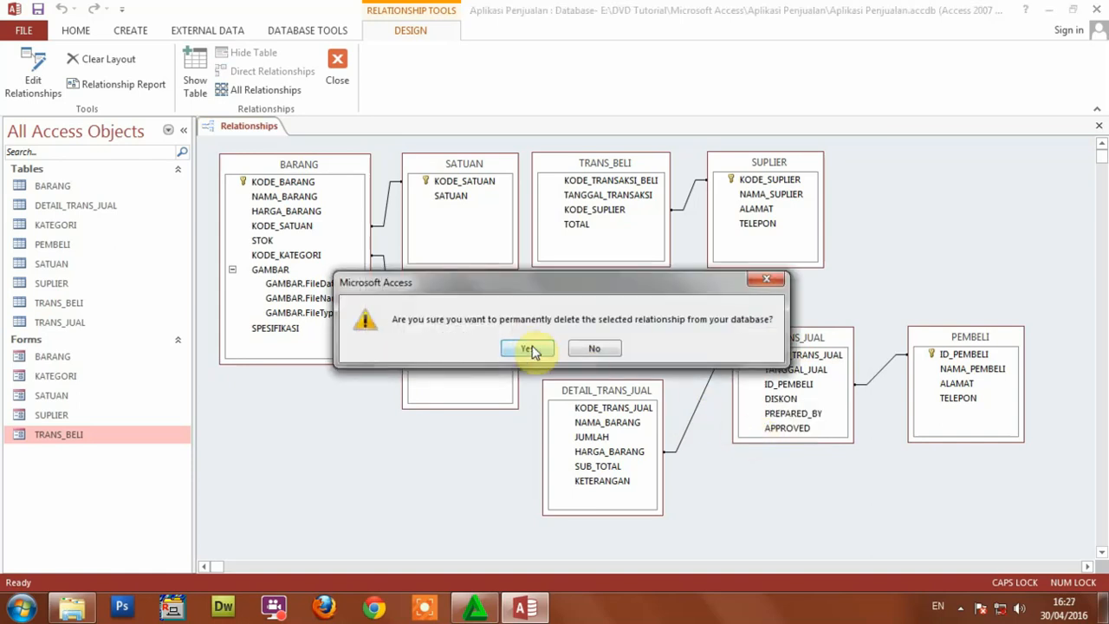
pyautogui.click(530, 348)
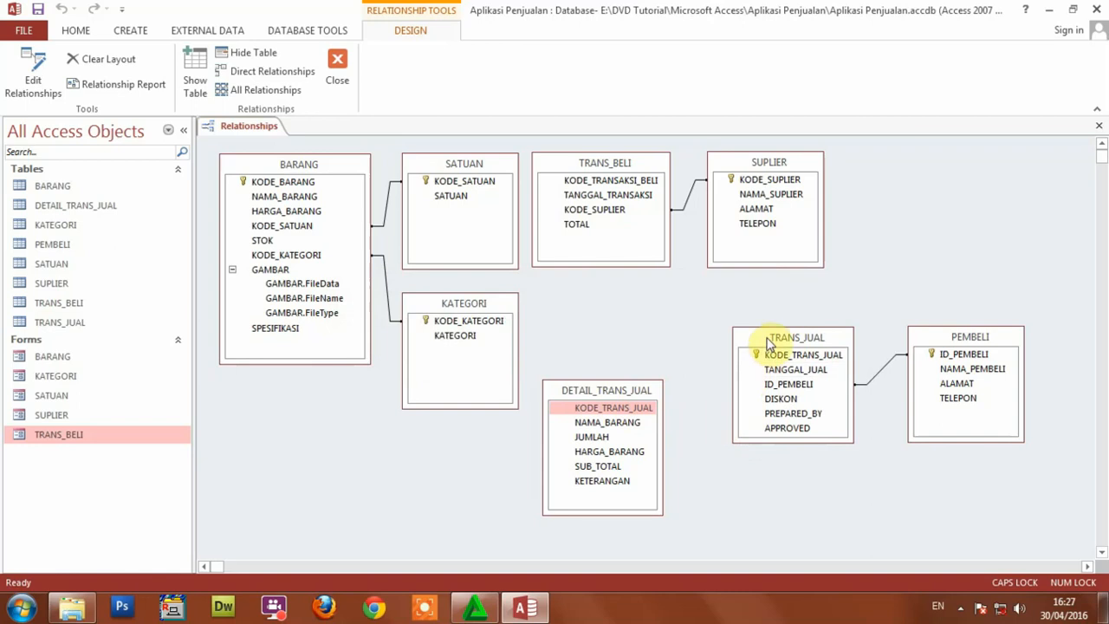
# Move TRANS_JUAL slightly and create a relationship from its KODE_TRANS_JUAL field to KODE_TRANS_JUAL in DETAIL_TRANS_JUAL
pyautogui.moveTo(769, 344); pyautogui.dragTo(598, 413)
pyautogui.click(769, 348)
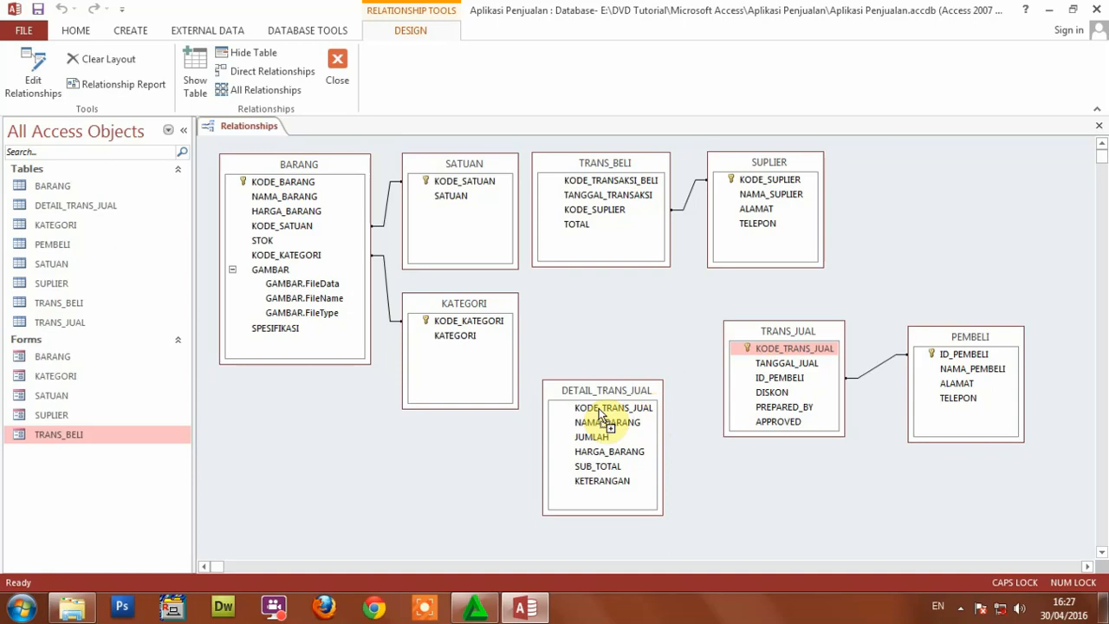
pyautogui.moveTo(598, 413); pyautogui.dragTo(600, 415)
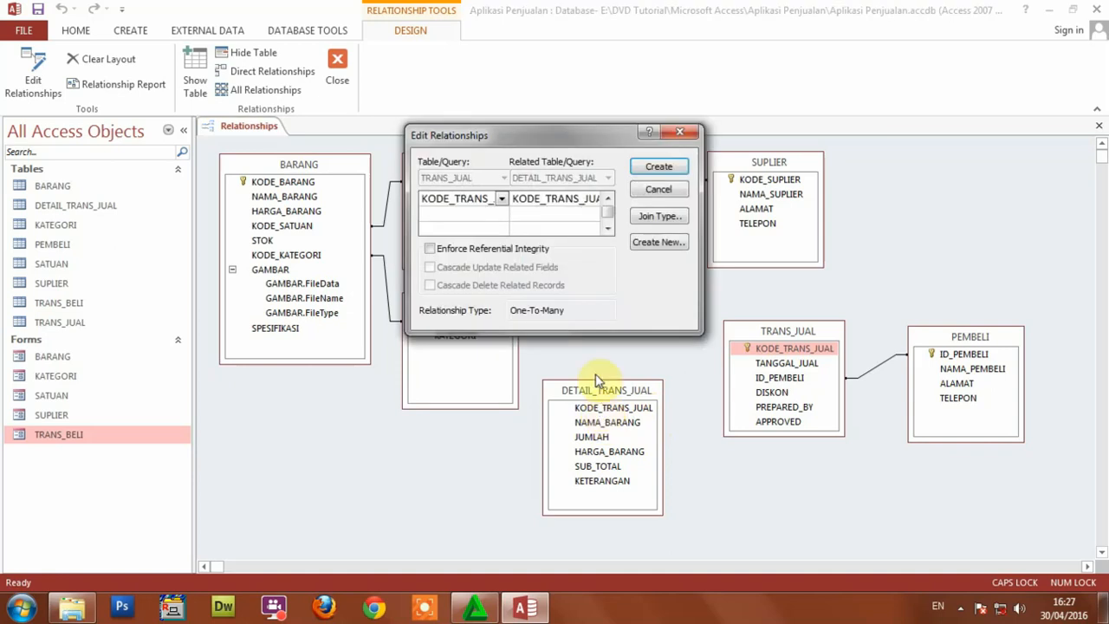
pyautogui.click(657, 167)
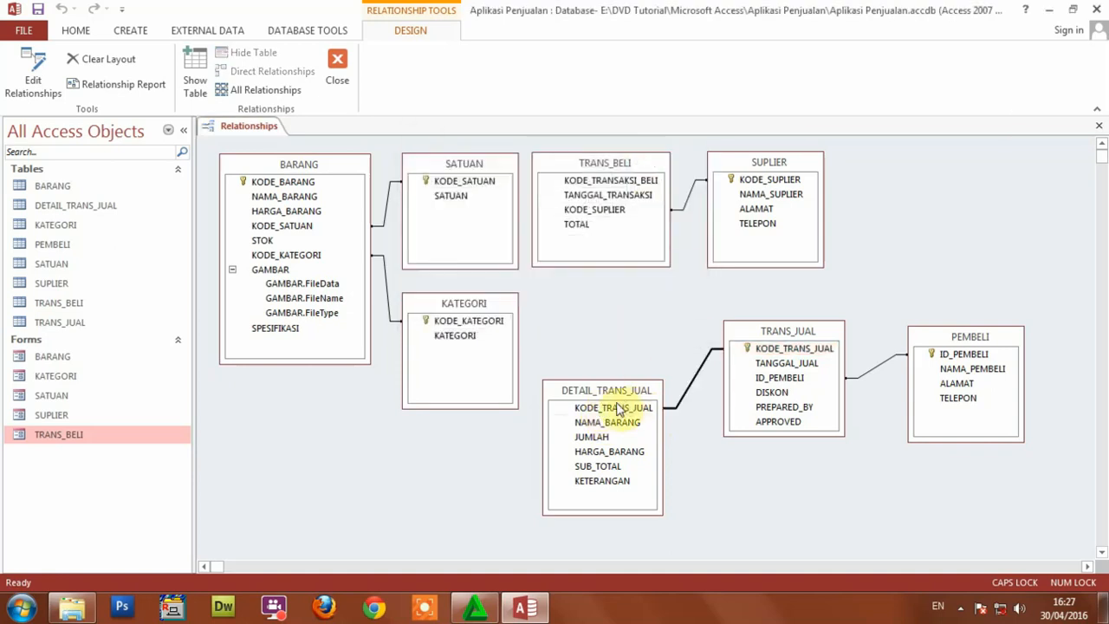
# Rearrange the diagram with DETAIL_TRANS_JUAL higher, TRANS_JUAL lower between the other two tables, and PEMBELI closer to TRANS_JUAL
pyautogui.moveTo(612, 384); pyautogui.dragTo(611, 350)
pyautogui.moveTo(768, 328); pyautogui.dragTo(744, 416)
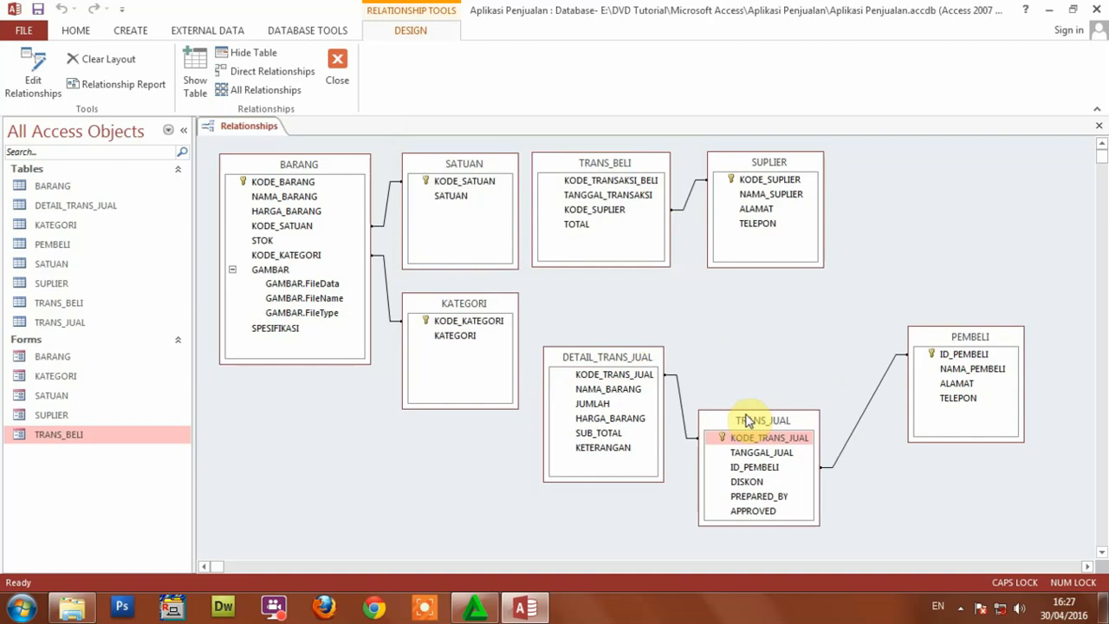
pyautogui.moveTo(980, 339); pyautogui.dragTo(928, 342)
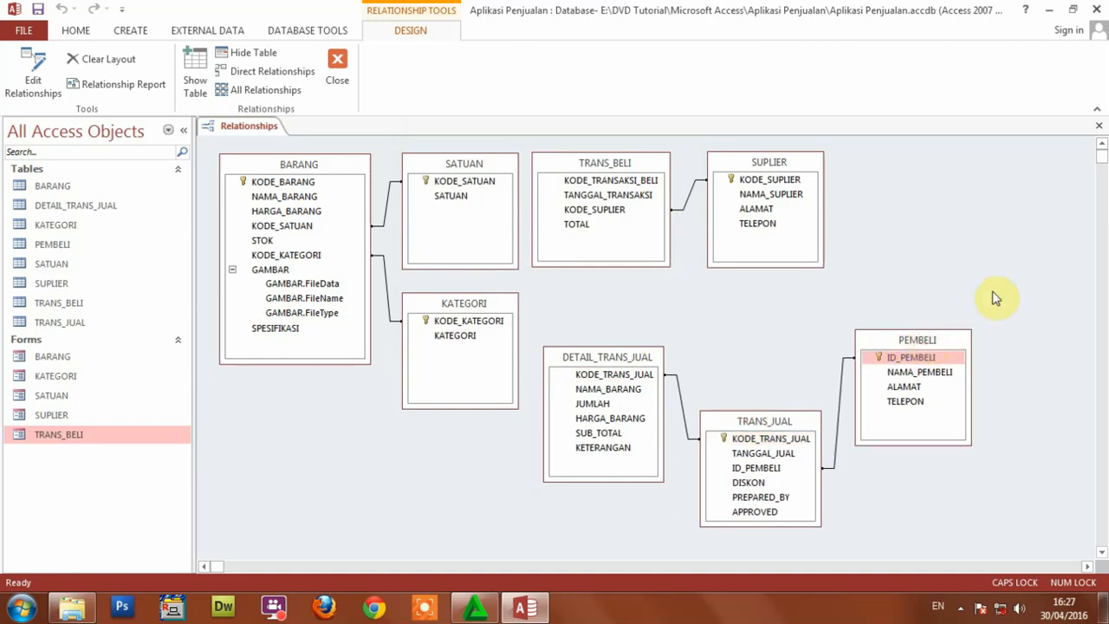